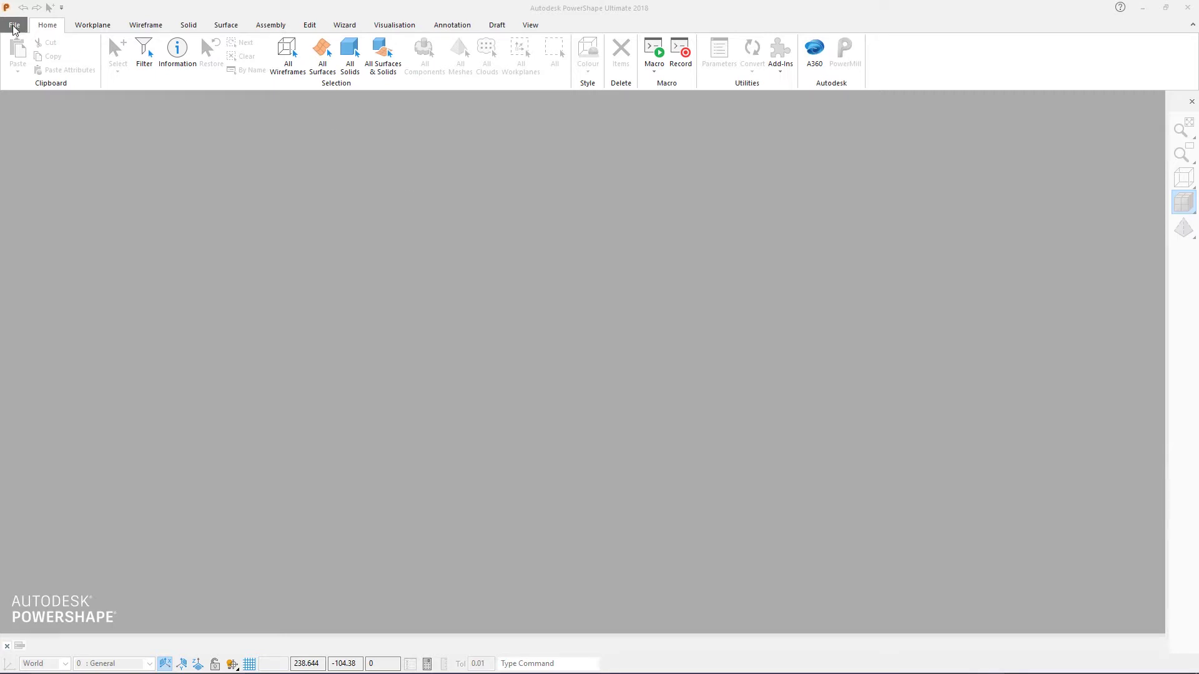
Step: Open the recent model Toy_Car_Surfaces_Stage2
left_click(14, 28)
left_click(27, 169)
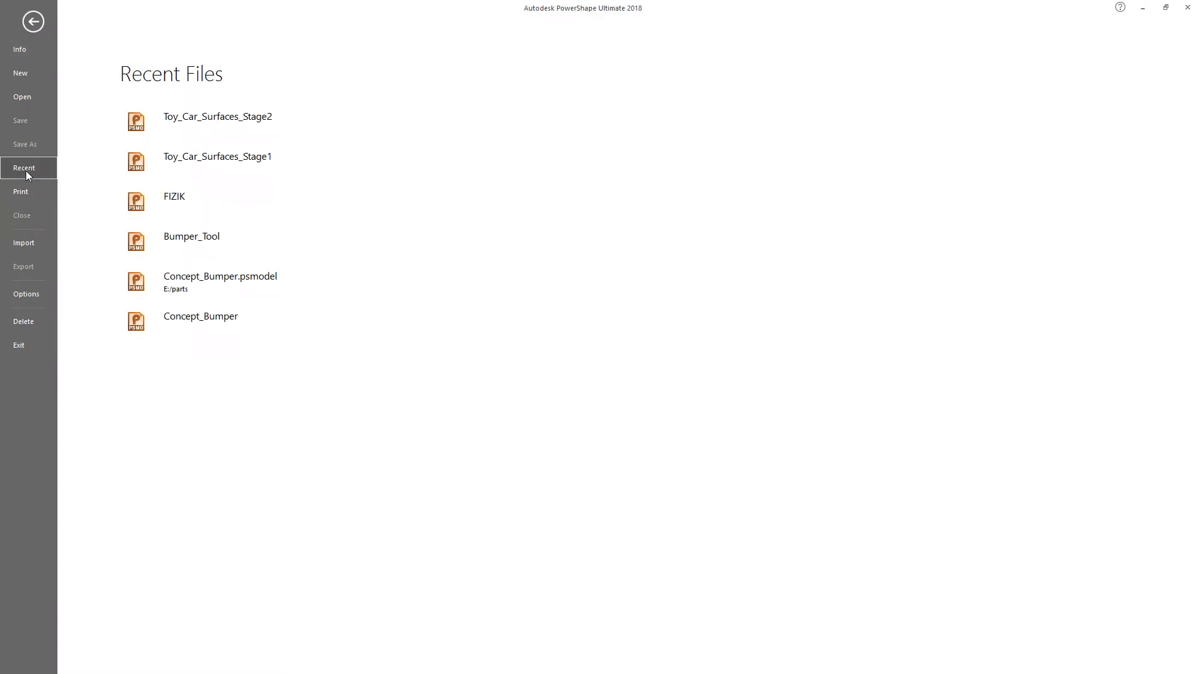
left_click(206, 117)
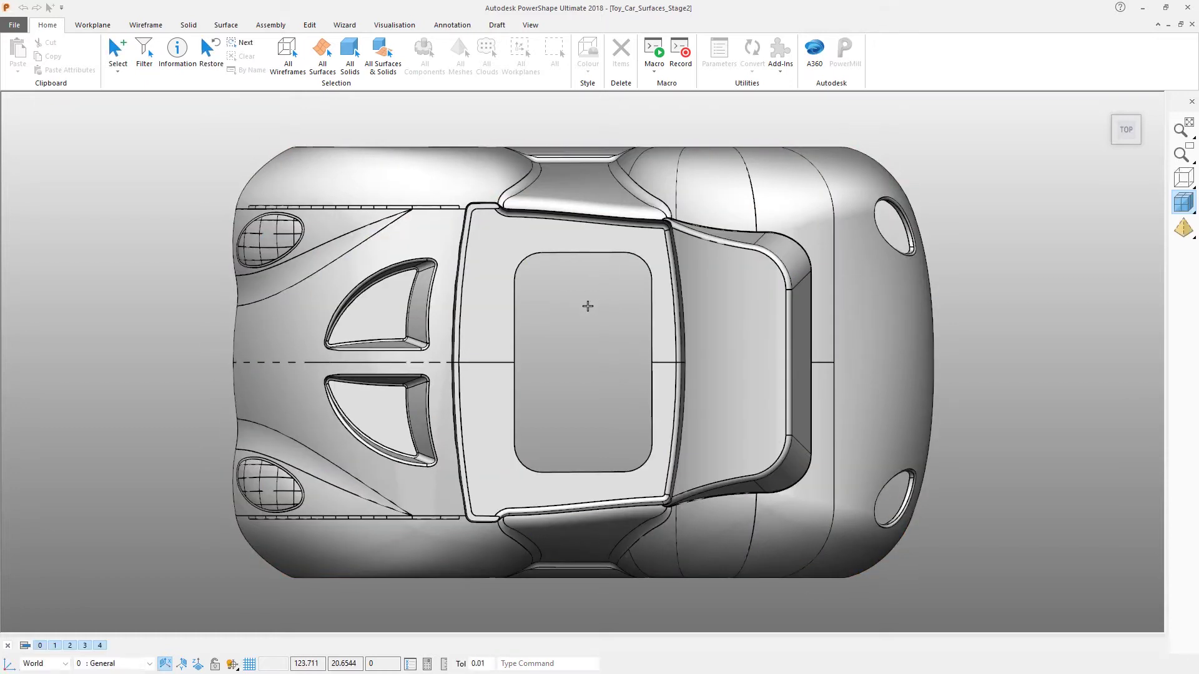
left_click(595, 218)
middle_click_drag(571, 401, 572, 400)
middle_click_drag(595, 280, 595, 280)
left_click(308, 123)
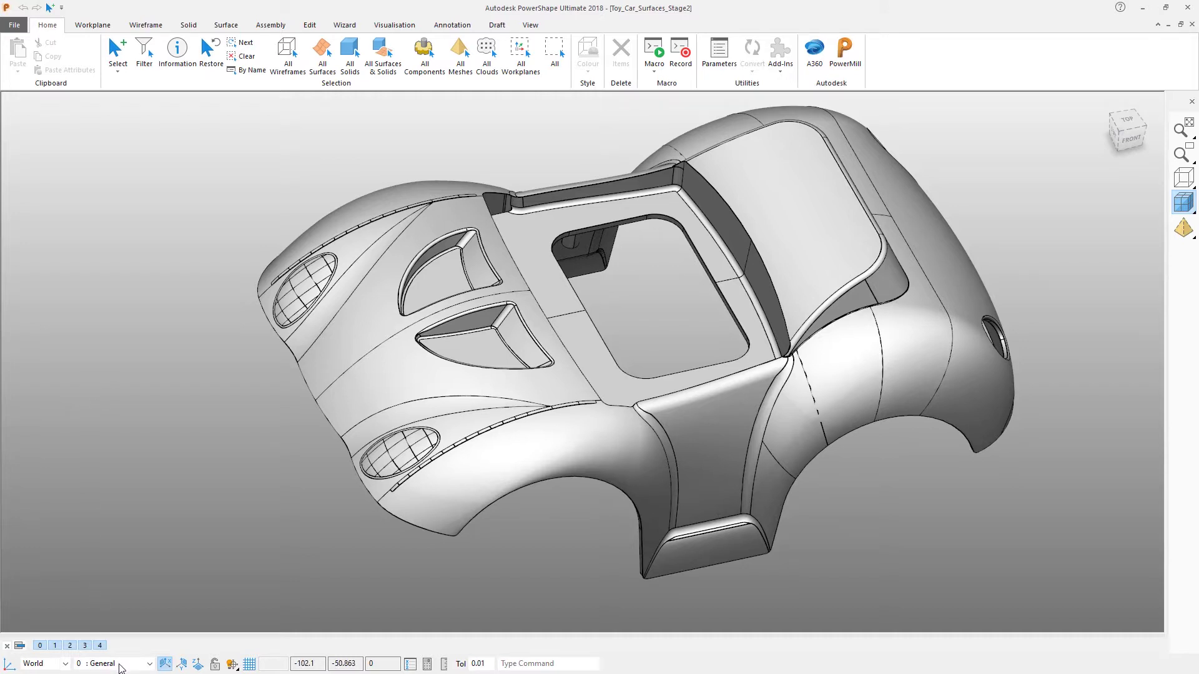
Step: Create level 5 named cavity and level 10 named core
left_click(121, 667)
type("5 cavity")
key("Return")
left_click(116, 665)
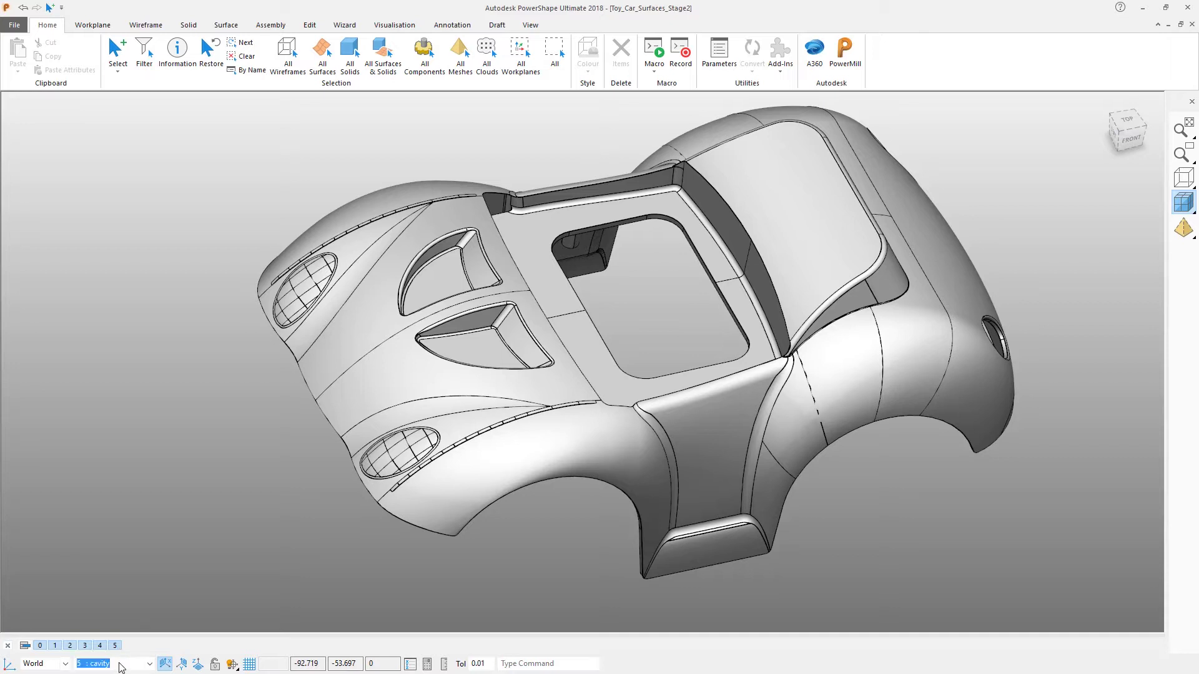
type("10 : core")
key("Return")
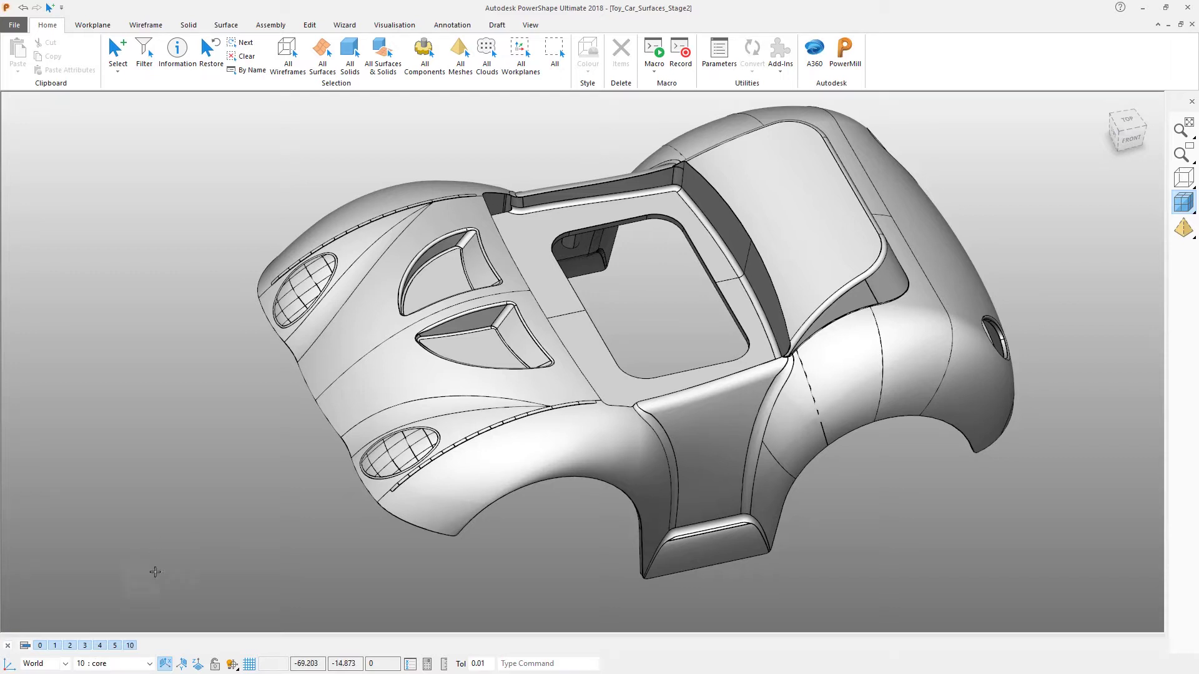
Step: Create level 15 named insert and make level 0 : General the active level again
left_click(118, 665)
type("15 : insert")
key("Return")
left_click(149, 664)
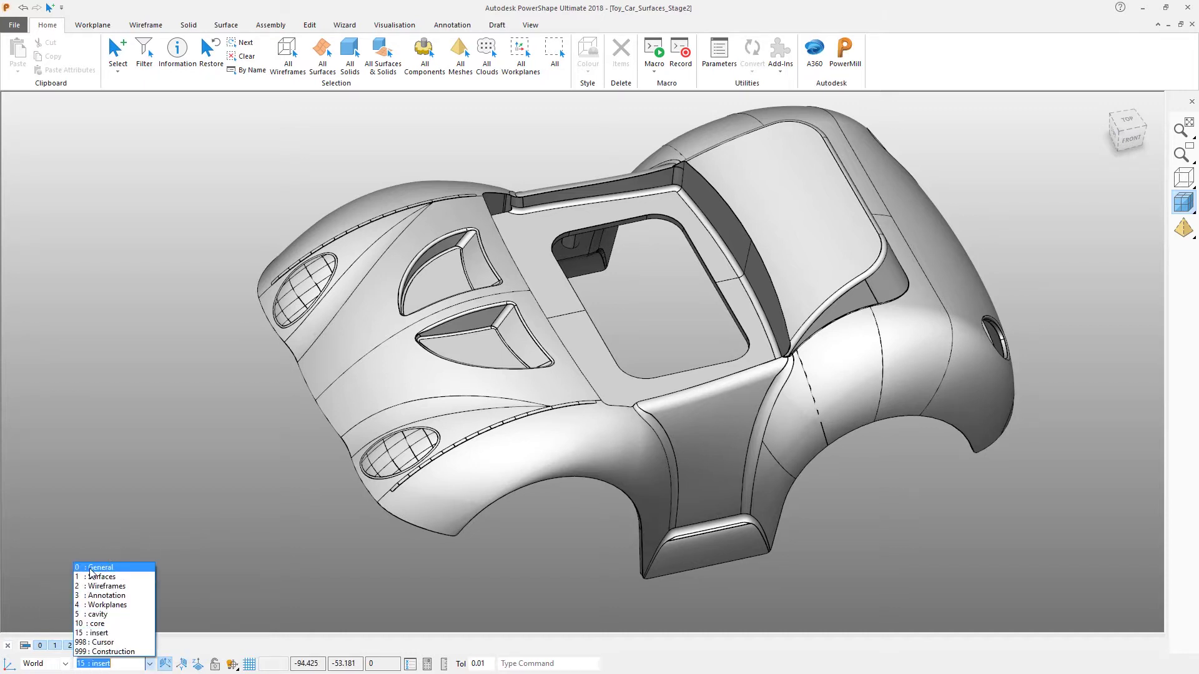
left_click(93, 568)
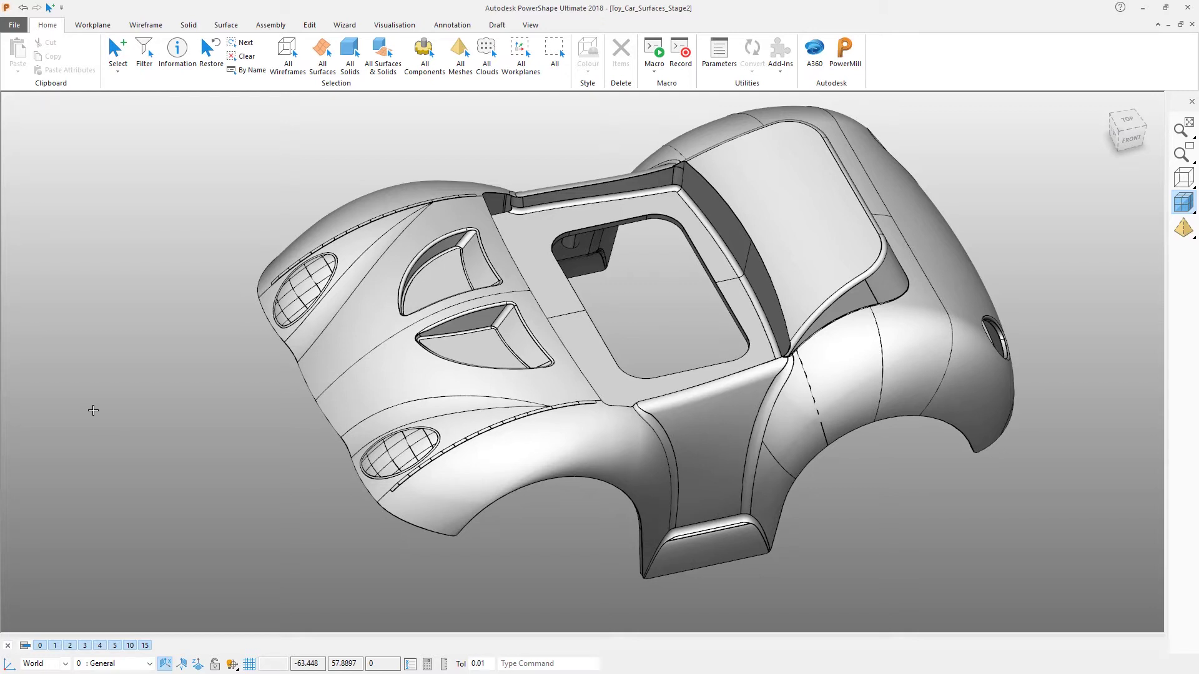
Step: Start a solid core/cavity separation on the car body and pull the cavity and core apart along the vertical draw direction
left_click(457, 213)
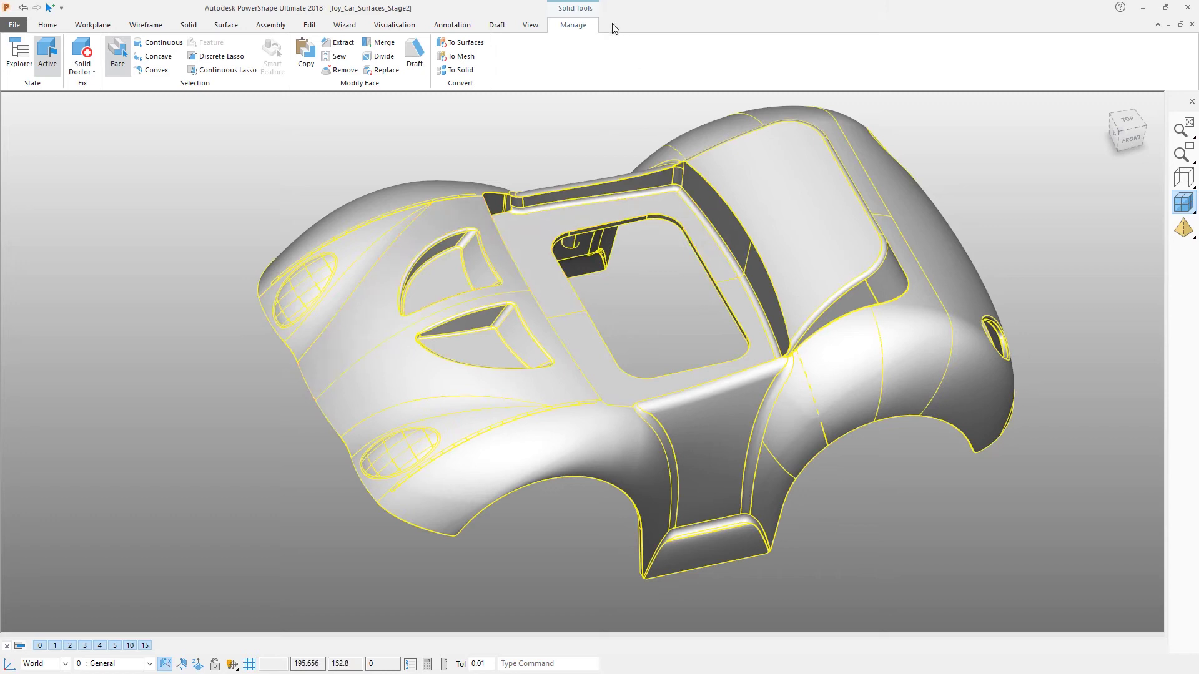
left_click(345, 25)
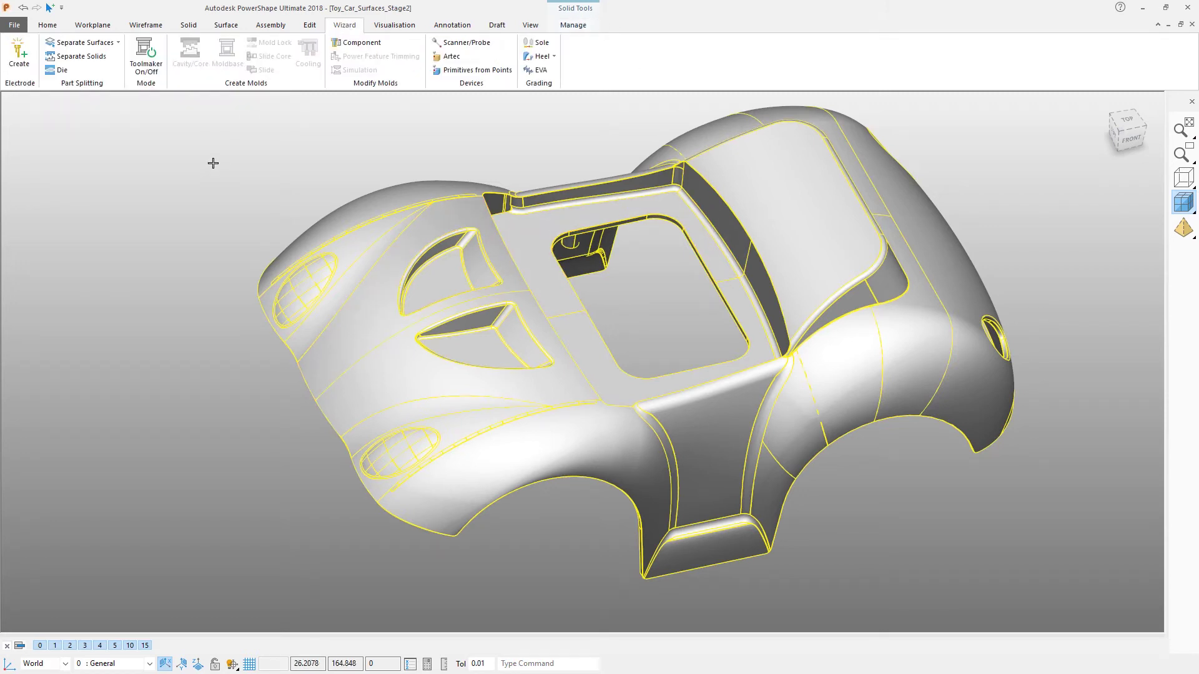
left_click(72, 59)
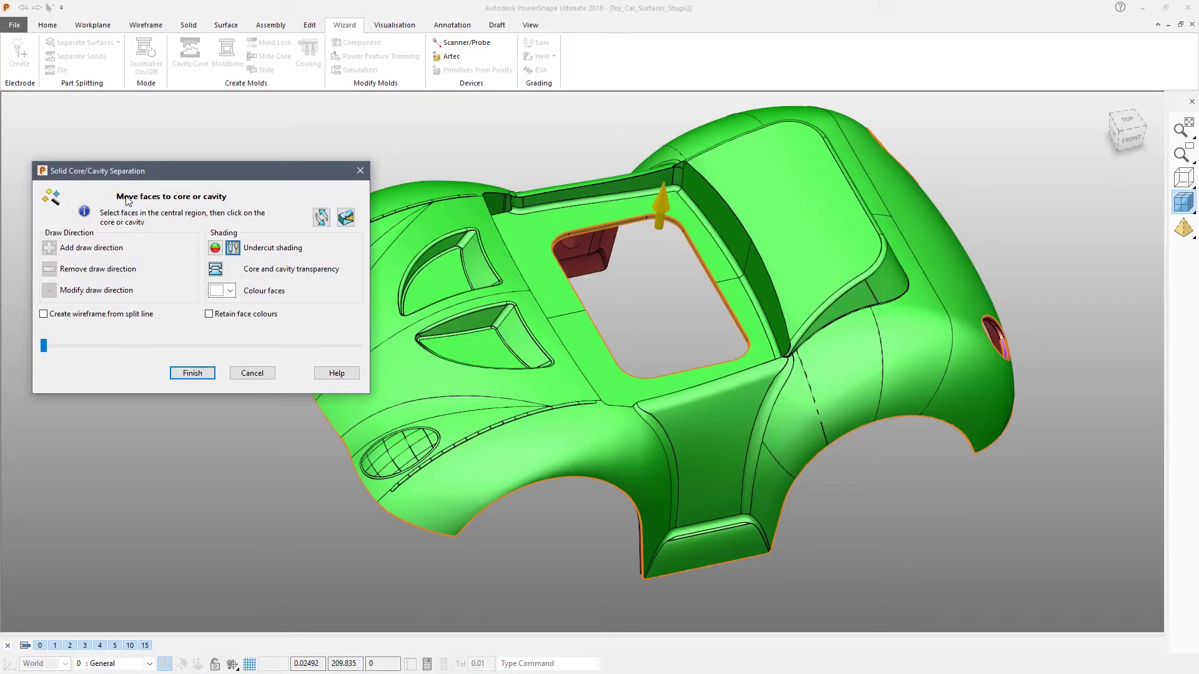
mouse_move(684, 215)
middle_mouse_down()
mouse_move(690, 206)
mouse_move(676, 220)
middle_mouse_up()
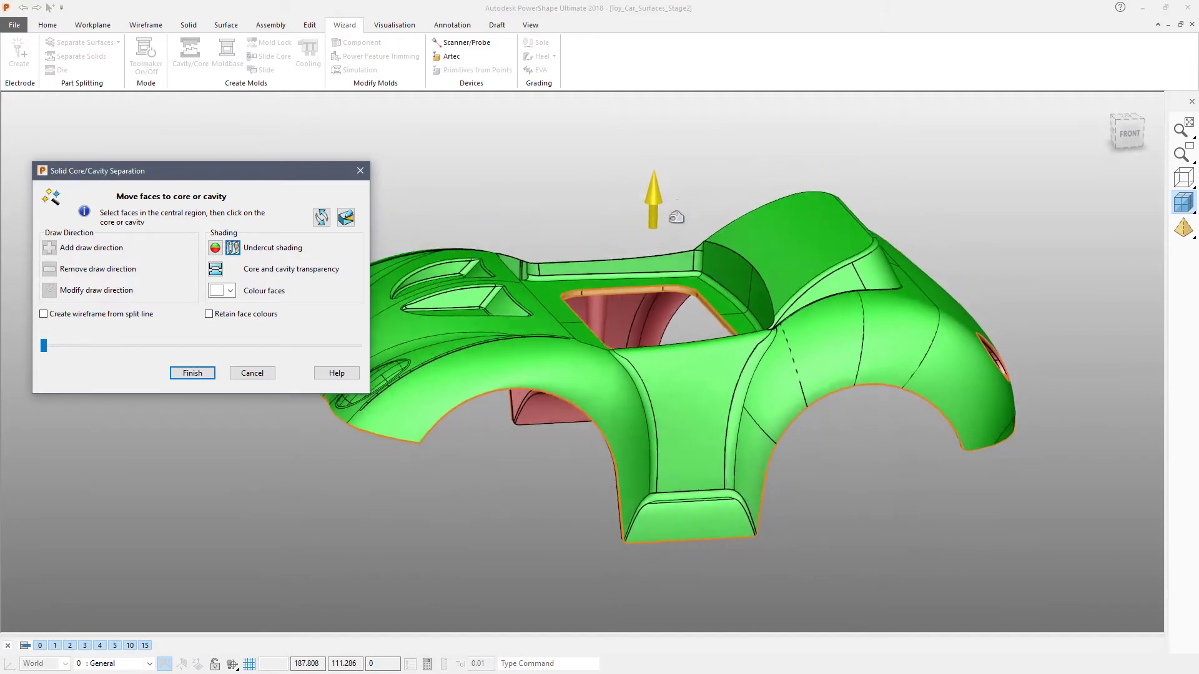
left_click_drag(650, 194, 652, 21)
Step: Move the loose central-region faces beneath the car body's side to the green cavity
middle_click_drag(638, 300, 538, 287)
left_click_drag(526, 280, 641, 317)
left_click(640, 200)
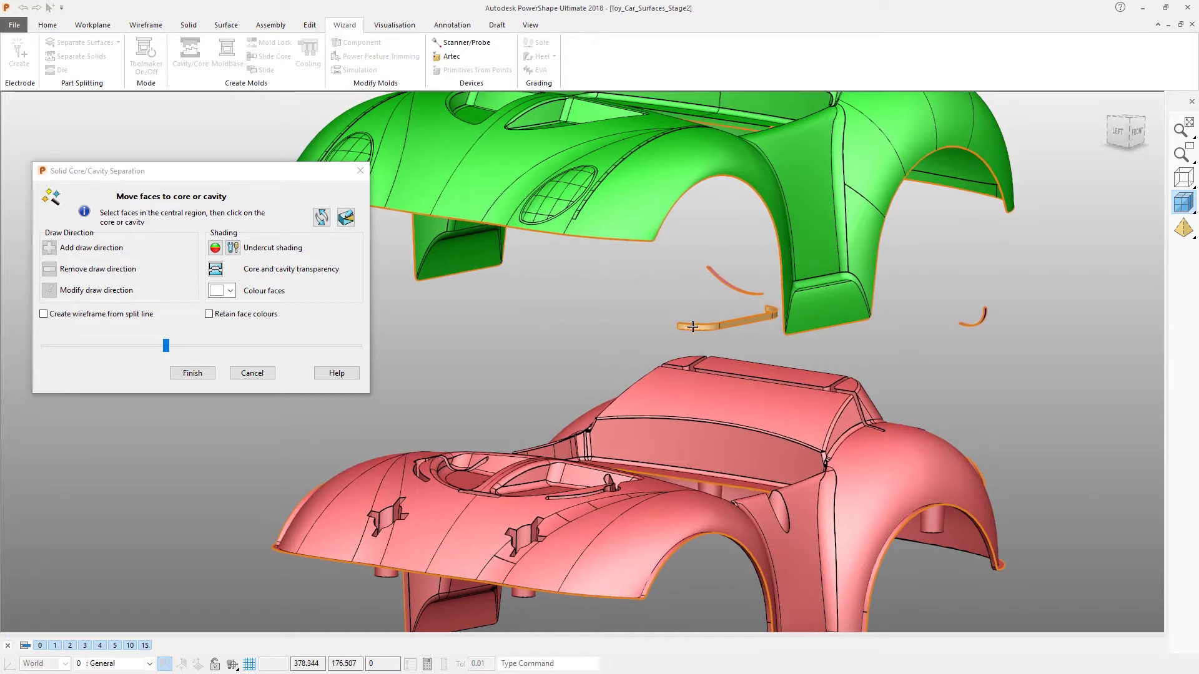
left_click(778, 308)
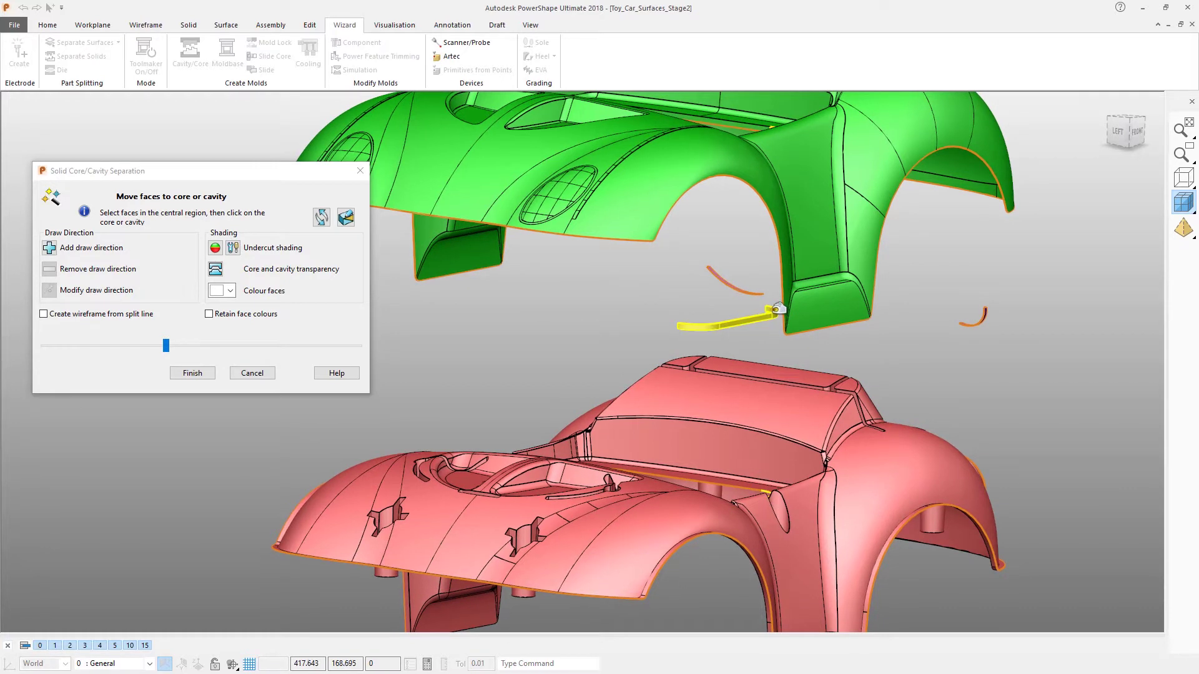
left_click(833, 175)
Step: Add a draw direction pointing out of the car's rear for the remaining central faces of both rear light openings
middle_click_drag(631, 299, 622, 127)
mouse_move(616, 187)
middle_mouse_down()
mouse_move(646, 299)
mouse_move(638, 249)
mouse_move(642, 271)
mouse_move(764, 294)
mouse_move(610, 150)
mouse_move(508, 161)
mouse_move(519, 185)
mouse_move(1012, 488)
mouse_move(973, 350)
mouse_move(899, 350)
mouse_move(888, 361)
mouse_move(902, 378)
mouse_move(858, 378)
middle_mouse_up()
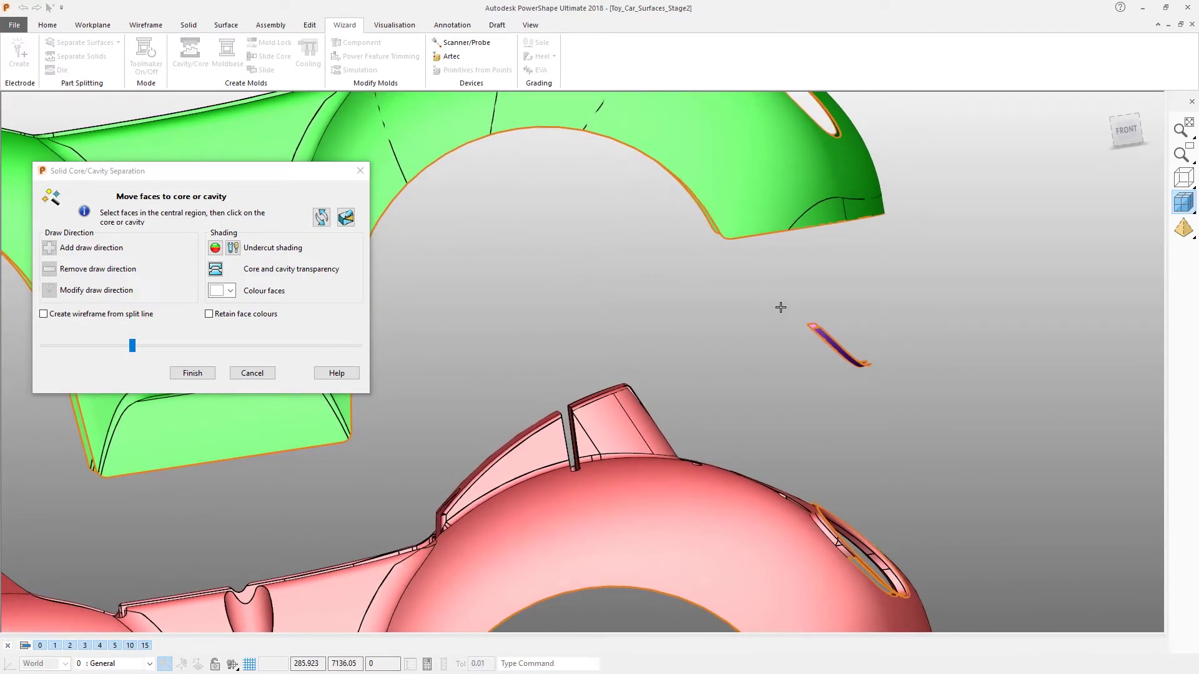
left_click_drag(780, 303, 917, 415)
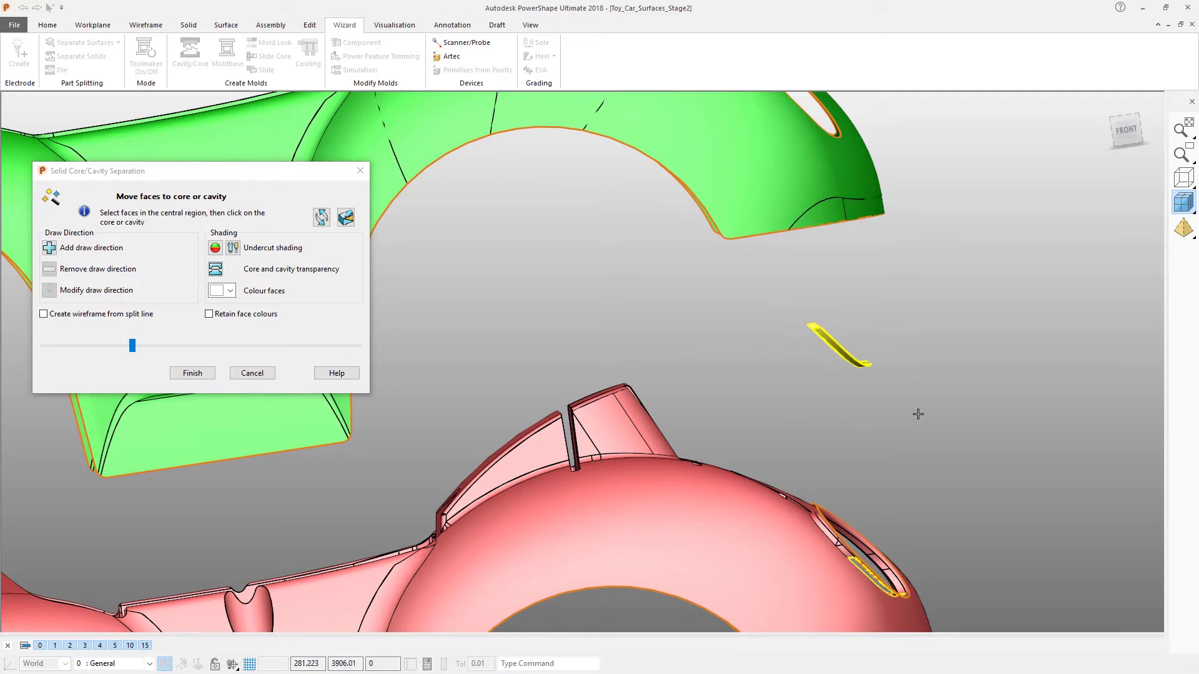
left_click(49, 249)
middle_click_drag(763, 383, 852, 172)
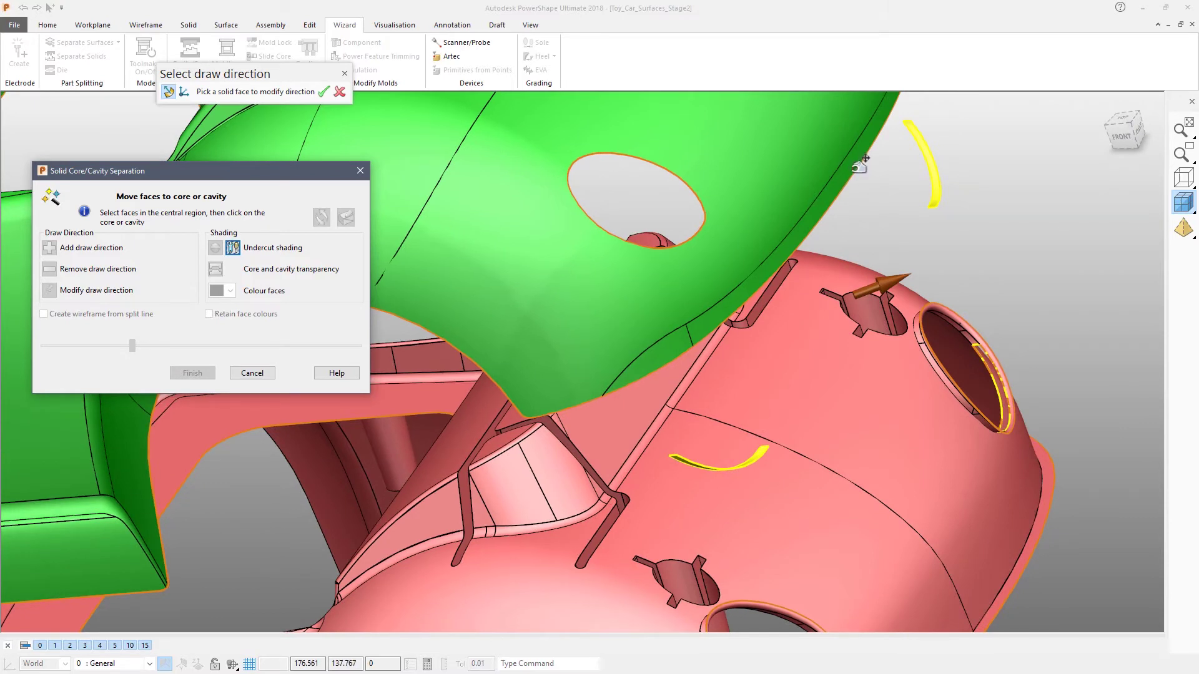
left_click(859, 166)
mouse_move(872, 260)
middle_mouse_down()
mouse_move(769, 190)
mouse_move(829, 263)
mouse_move(819, 377)
mouse_move(798, 351)
mouse_move(848, 375)
mouse_move(856, 359)
mouse_move(837, 334)
mouse_move(837, 359)
mouse_move(646, 318)
mouse_move(605, 292)
middle_mouse_up()
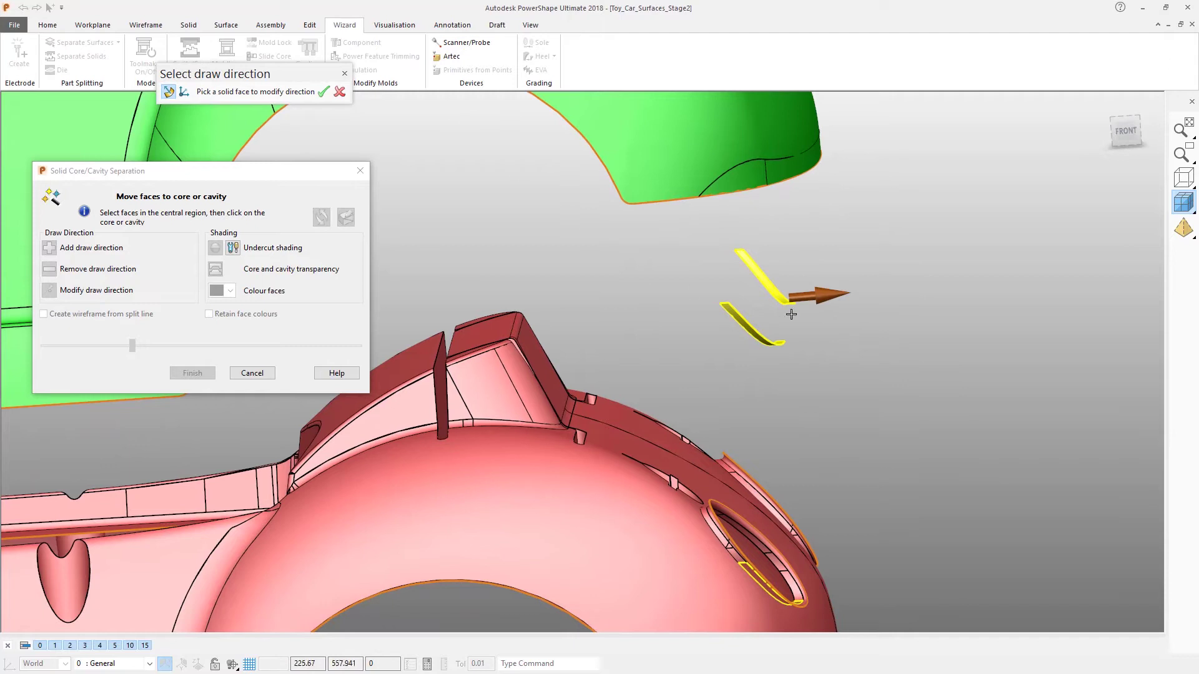
middle_click_drag(331, 105, 326, 92)
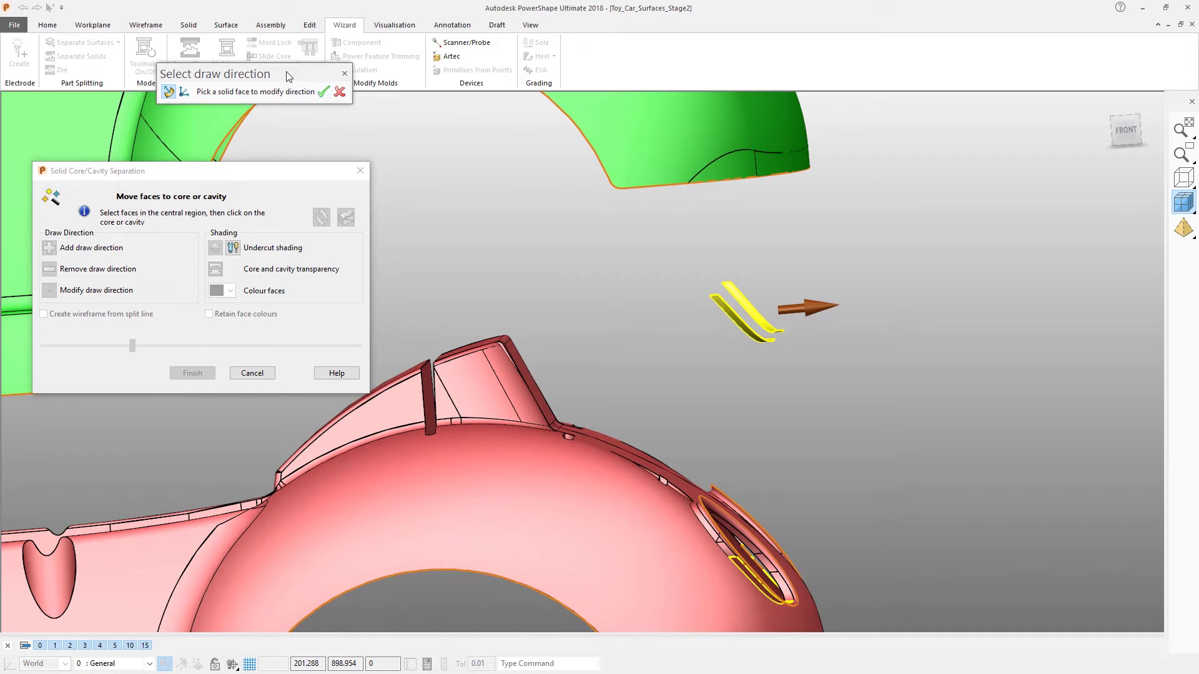
left_click(324, 93)
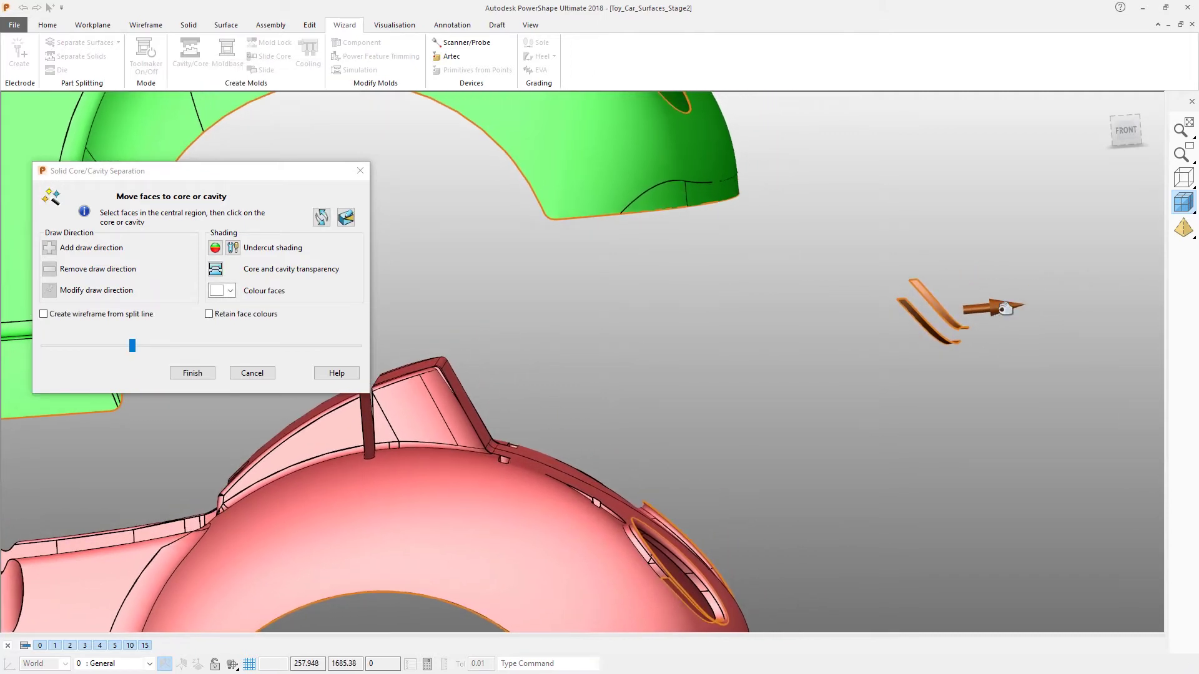
Step: Pull the rear inserts away from the body and transfer the core rim faces around a rear light opening to the rear draw direction
left_click_drag(997, 306, 857, 317)
middle_click_drag(856, 317, 522, 326)
left_click_drag(518, 328, 787, 360)
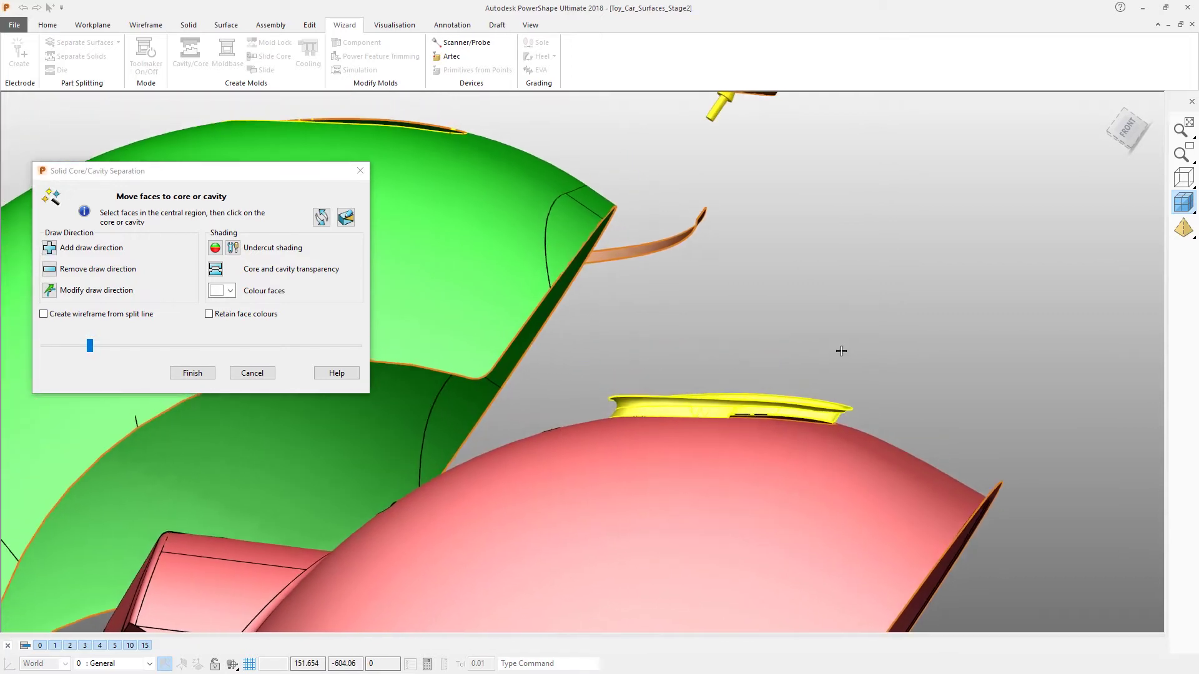
middle_click_drag(841, 352, 735, 200)
left_click(728, 207)
Step: Transfer the rim faces of the other rear light opening from the core to the rear insert
middle_click_drag(908, 244, 902, 257)
scroll(902, 270, "up", 10)
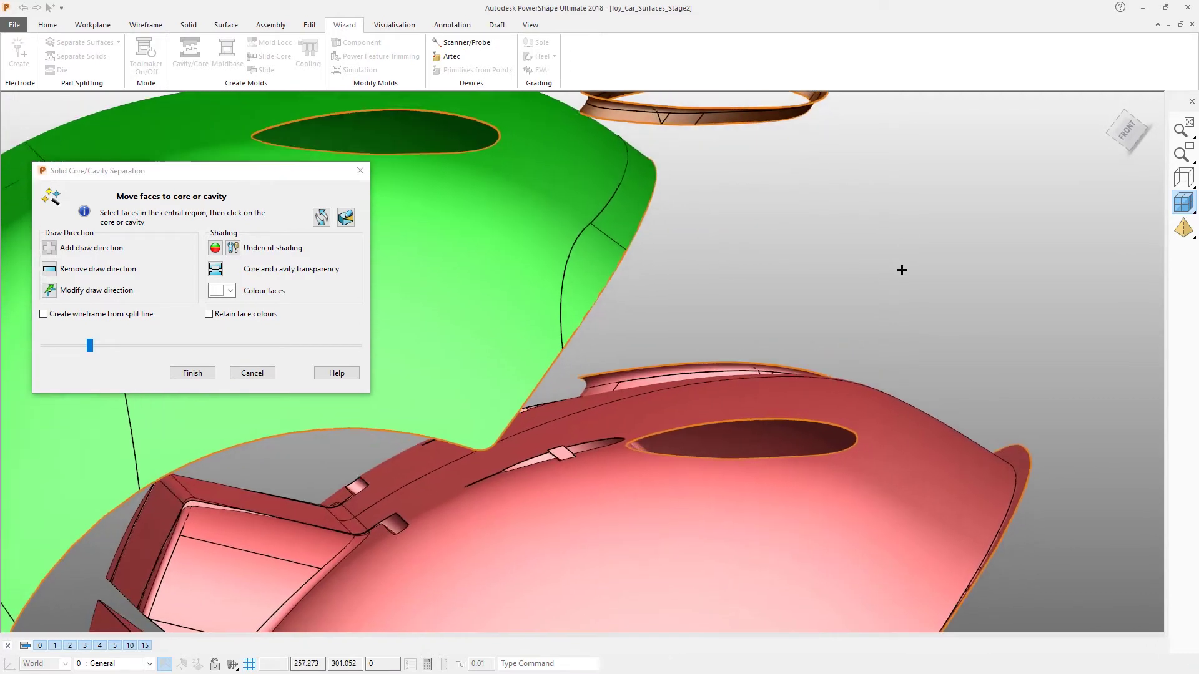
scroll(653, 287, "up", 2)
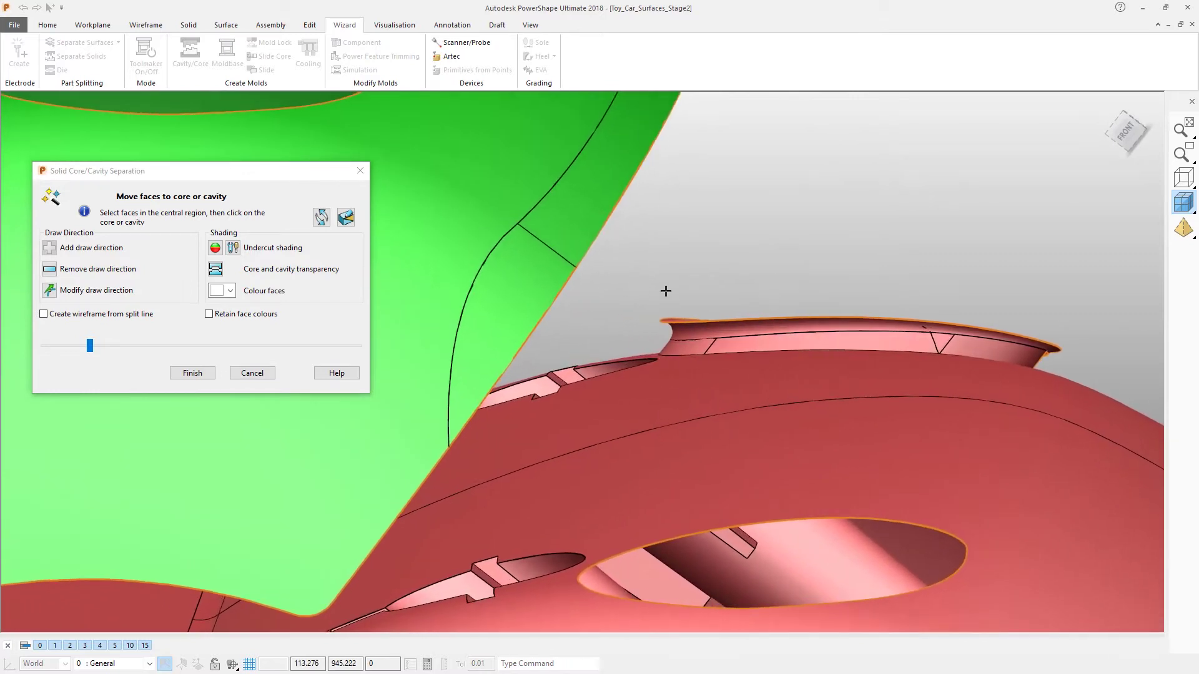
left_click_drag(659, 300, 1010, 332)
scroll(963, 300, "down", 2)
left_click(790, 122)
Step: Select the leftover rim faces still on the core at the rear light opening and transfer them to the insert
scroll(656, 394, "up", 3)
middle_click_drag(656, 394, 665, 397)
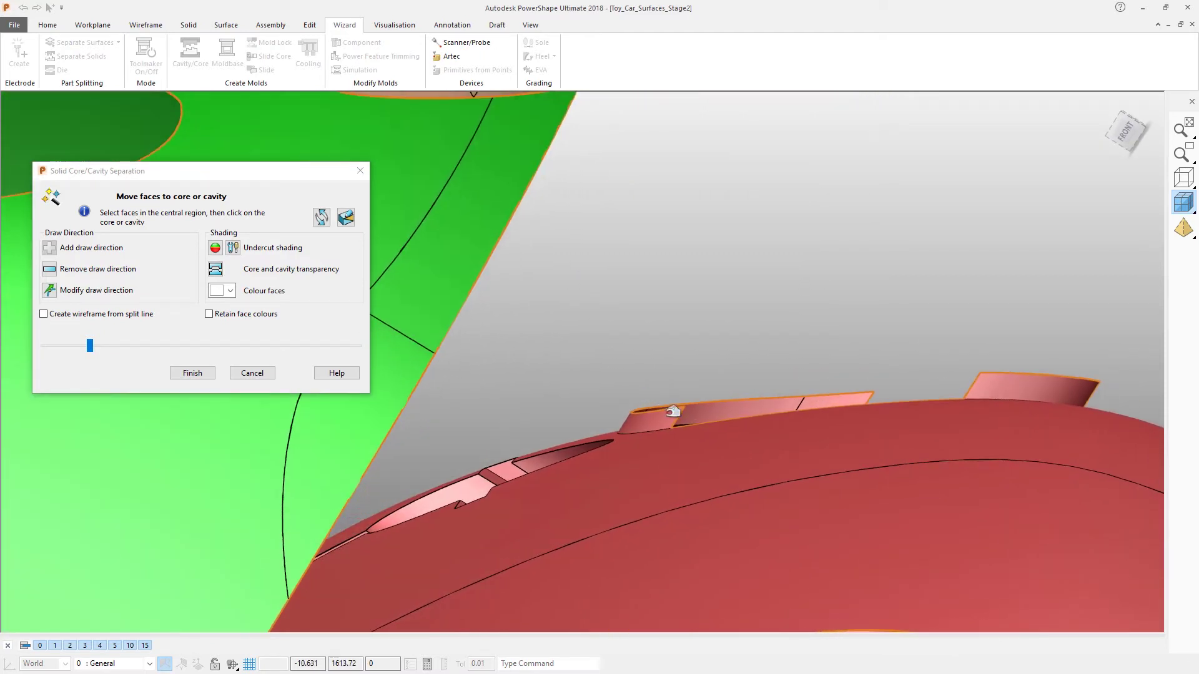
left_click(669, 414)
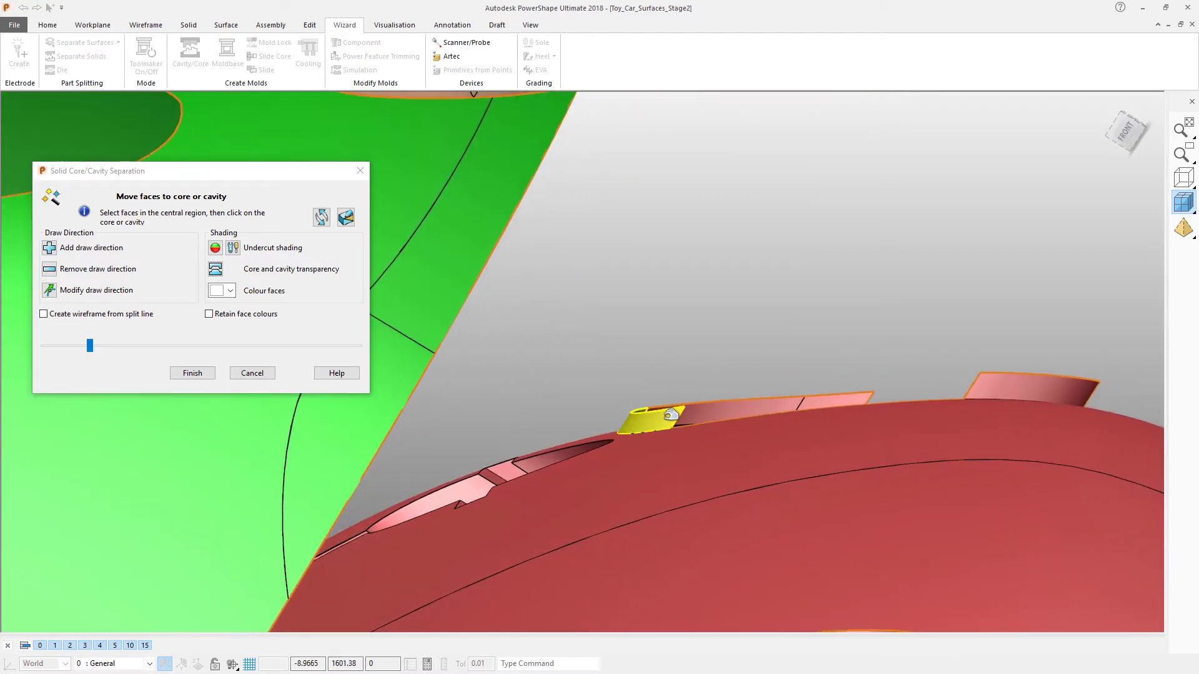
left_click(751, 402)
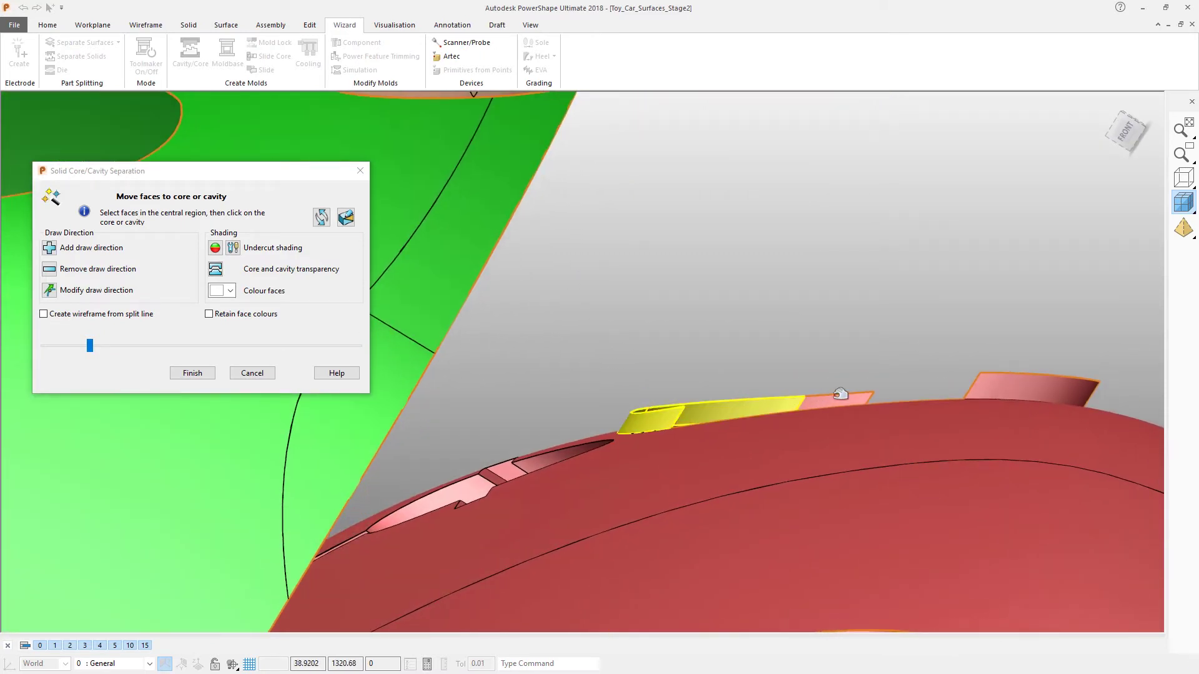
left_click(984, 379)
middle_click_drag(811, 248, 821, 247)
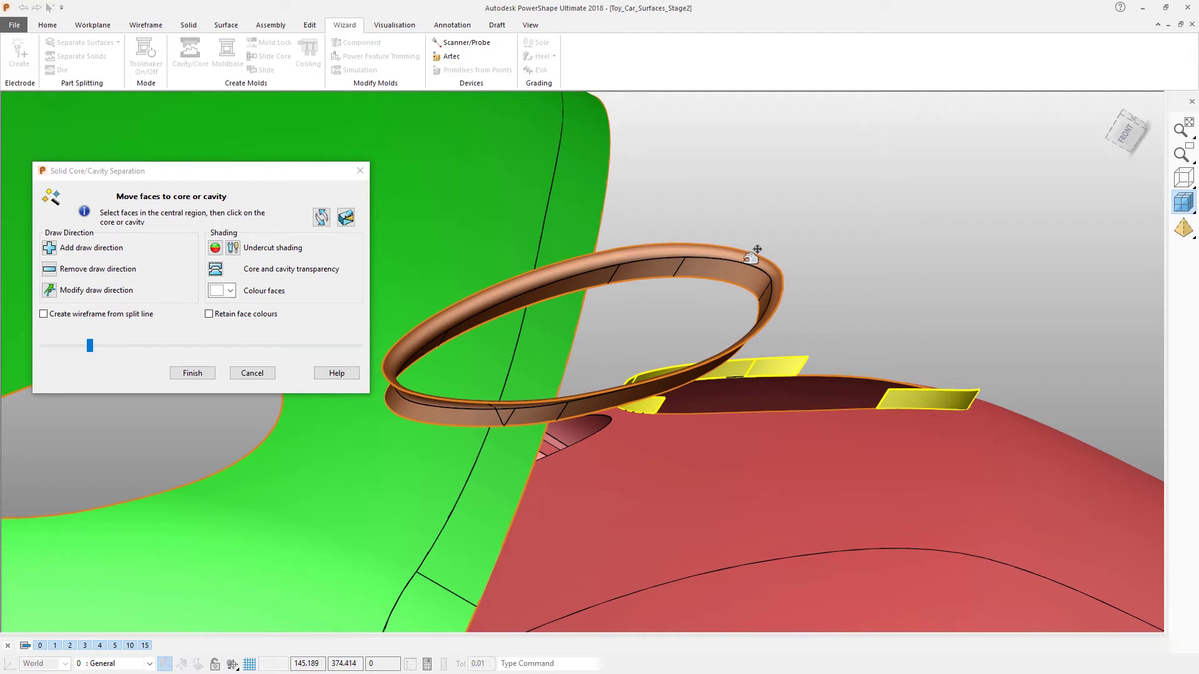
scroll(818, 226, "down", 5)
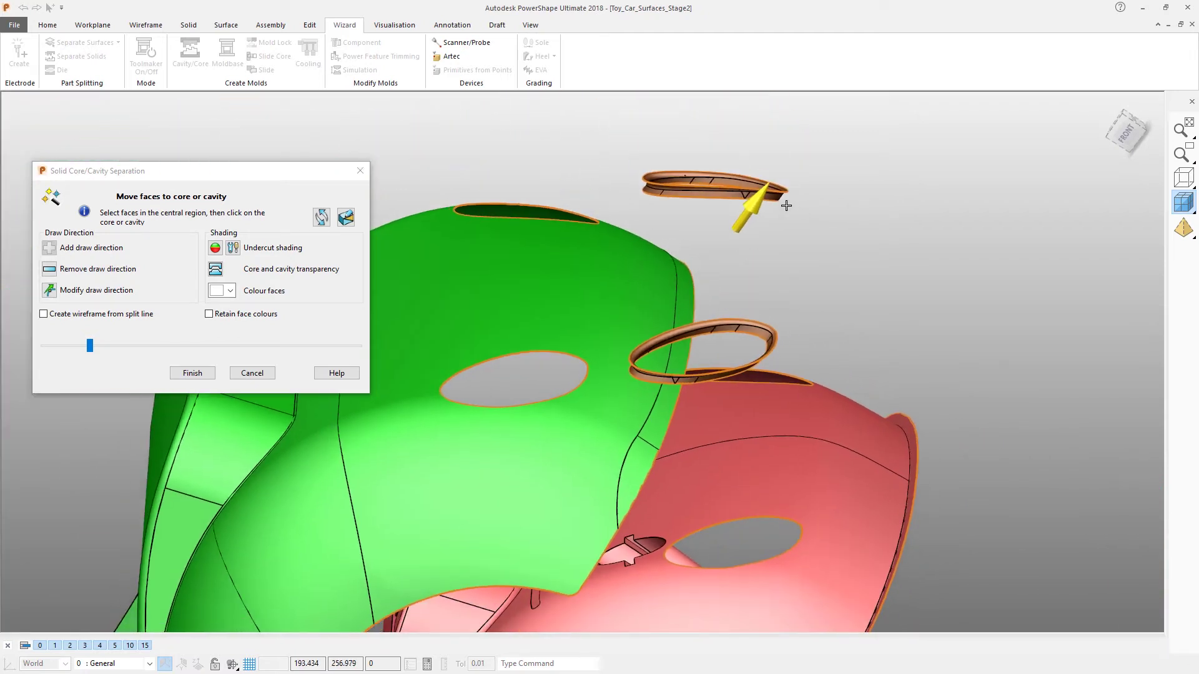
Step: Slide the inserts, cavity and core back towards each other and finish the core/cavity separation
mouse_move(757, 204)
left_mouse_down()
mouse_move(782, 180)
mouse_move(735, 243)
left_mouse_up()
middle_click_drag(734, 243, 756, 222)
left_click_drag(756, 223, 701, 294)
middle_click_drag(700, 293, 197, 375)
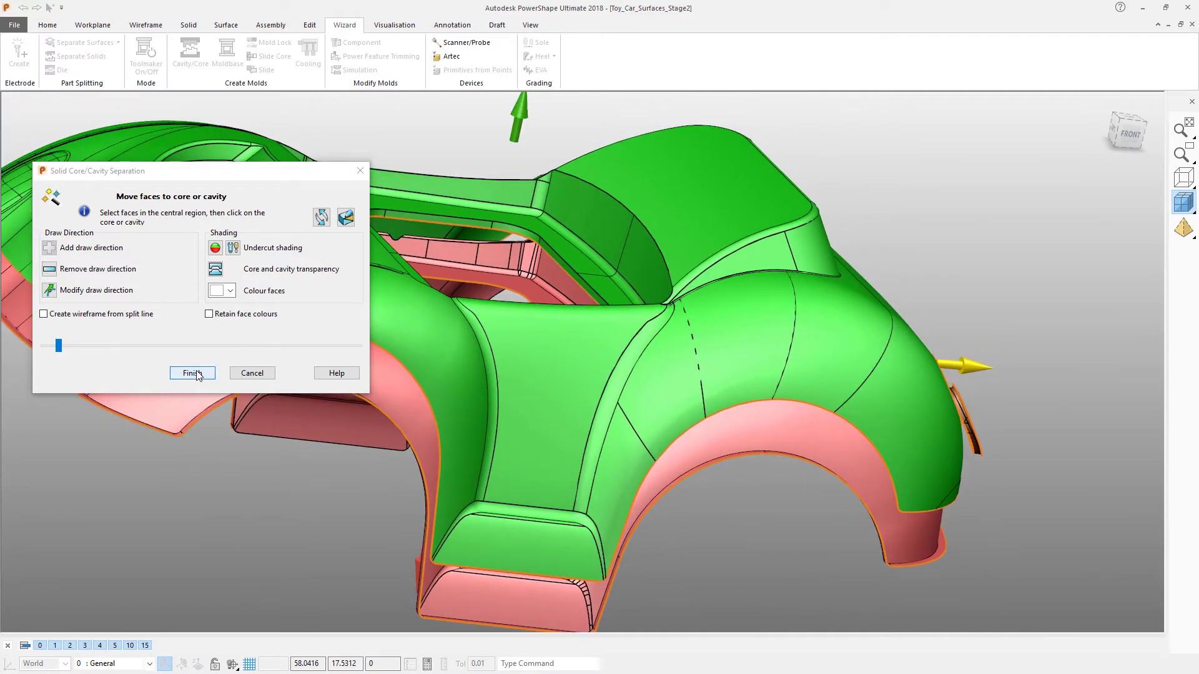
left_click(197, 374)
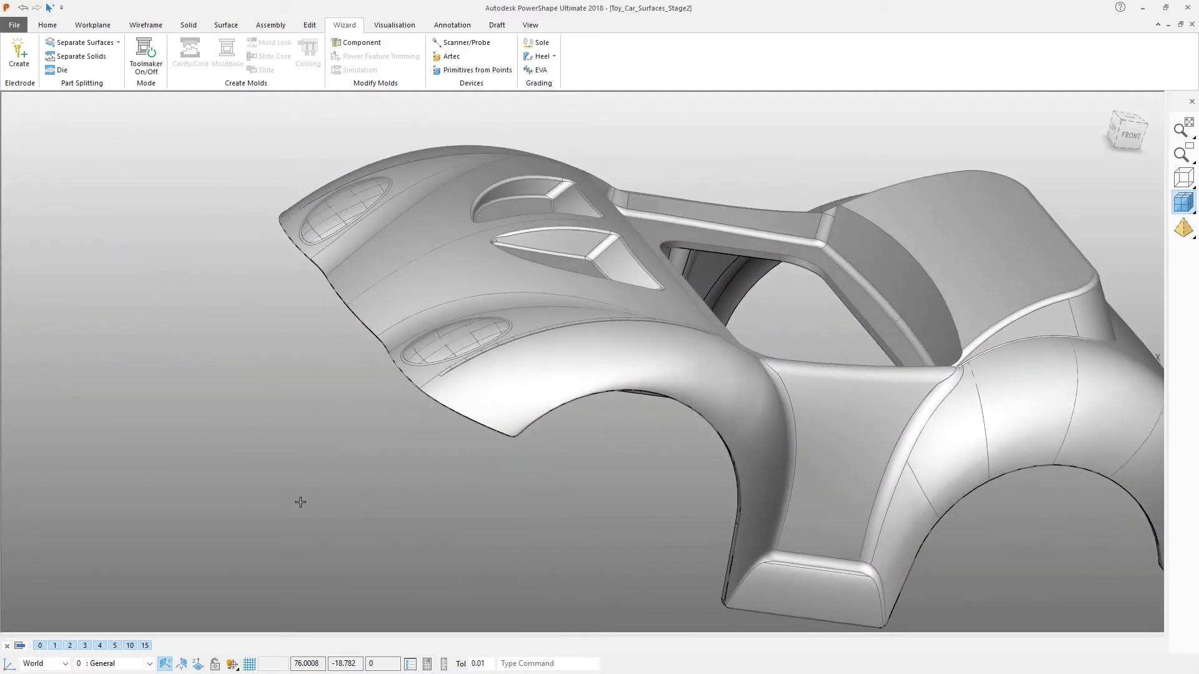
Step: Move the outer cavity solid to level 5 (cavity) and leave that level hidden
mouse_move(300, 501)
middle_mouse_down()
mouse_move(375, 380)
mouse_move(394, 406)
mouse_move(431, 409)
mouse_move(433, 396)
mouse_move(369, 397)
middle_mouse_up()
left_click(415, 416)
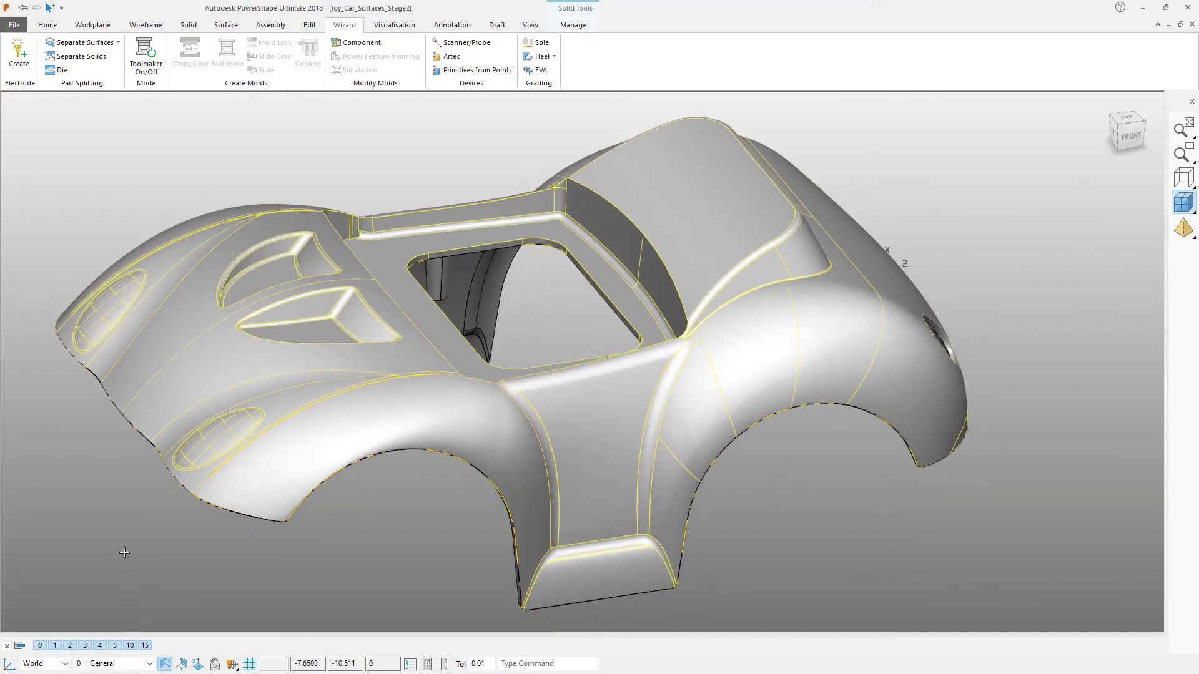
middle_click_drag(325, 282, 221, 335)
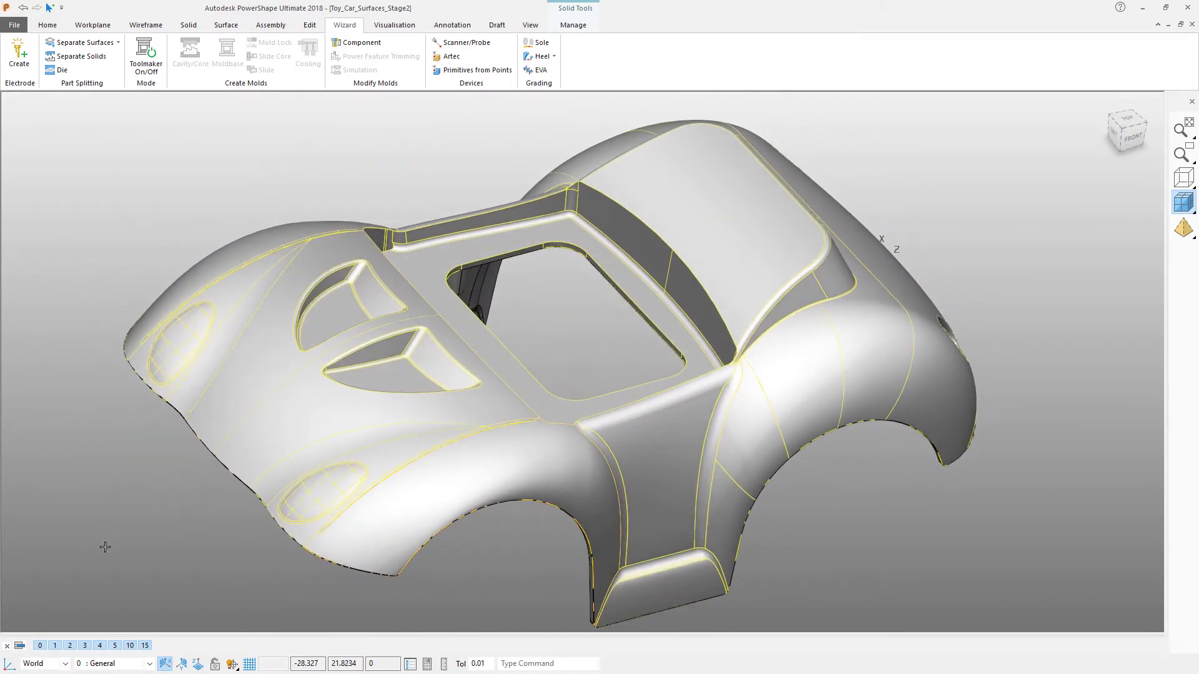
left_click(115, 646)
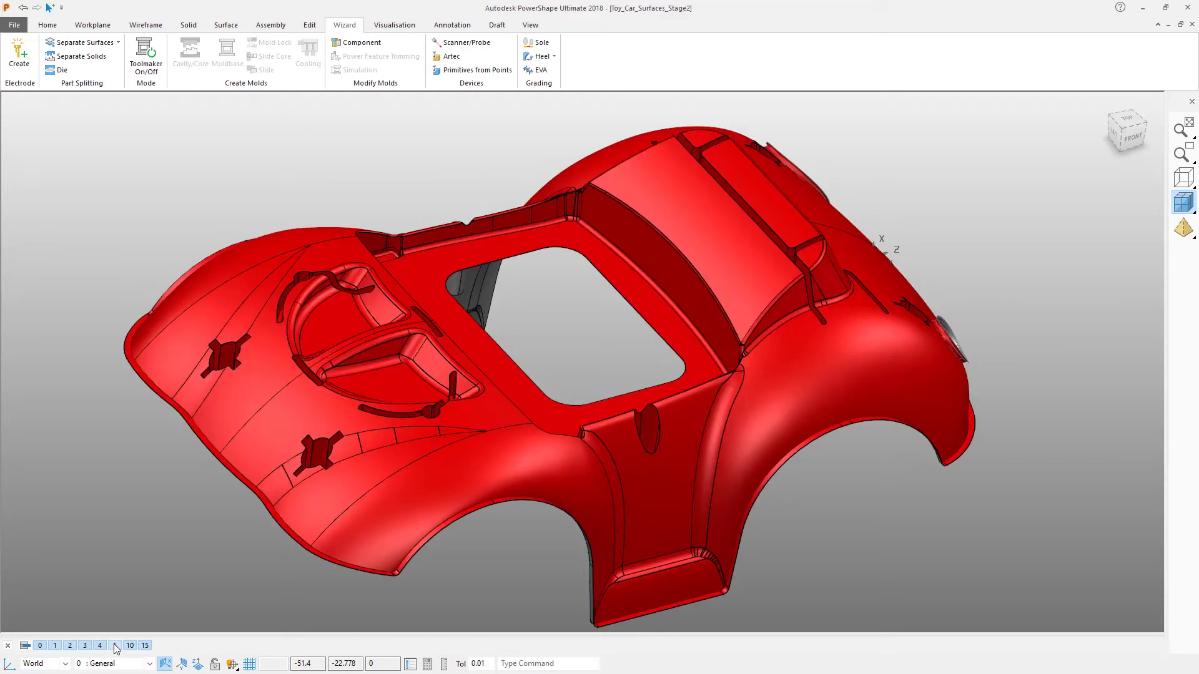
left_click(115, 646)
left_click(115, 646)
Step: Turn off level 10 (core) and move the red core solid to it
left_click(130, 646)
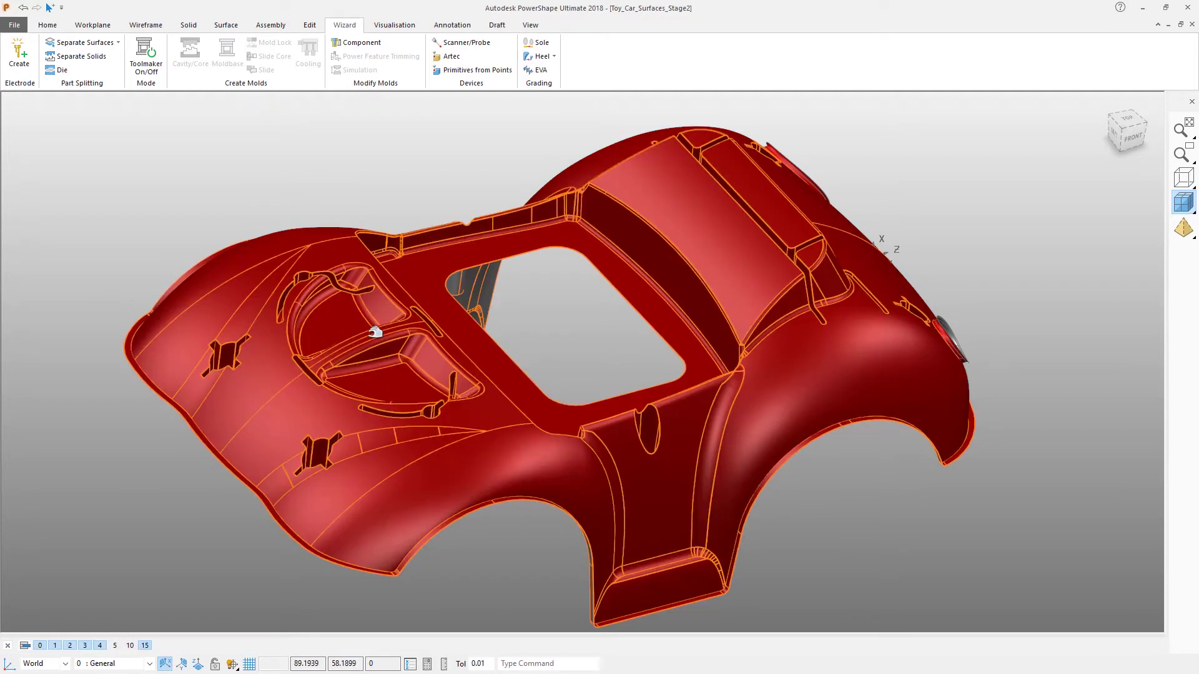
left_click(350, 321)
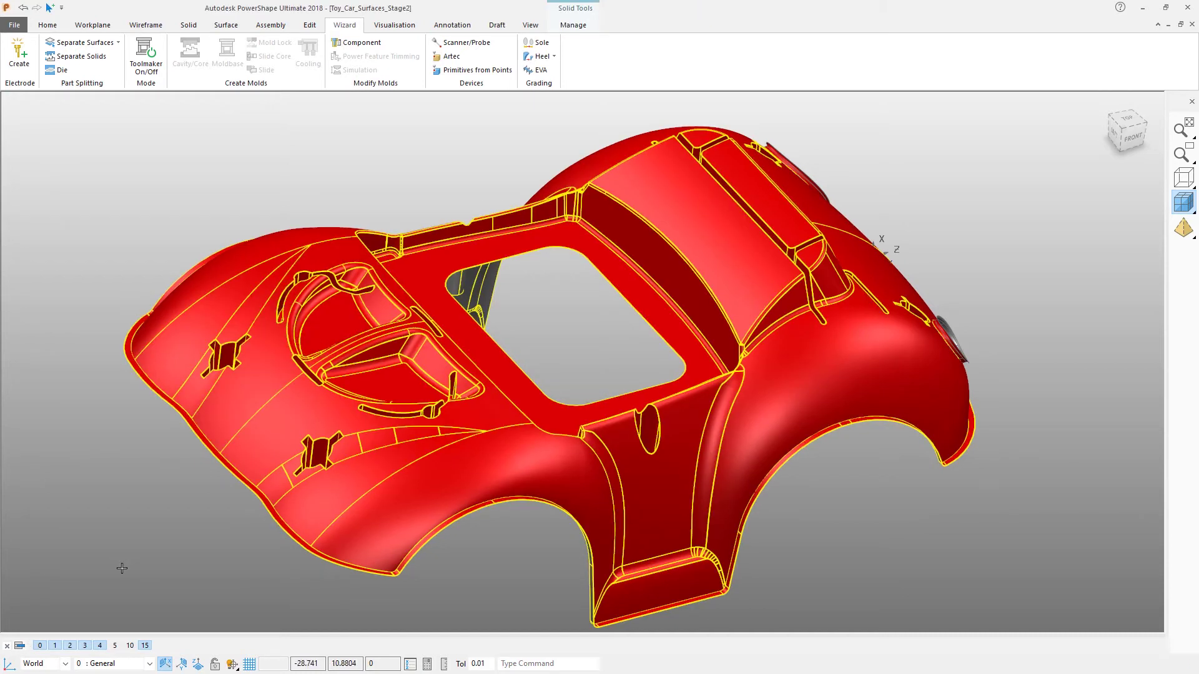
left_click(131, 646)
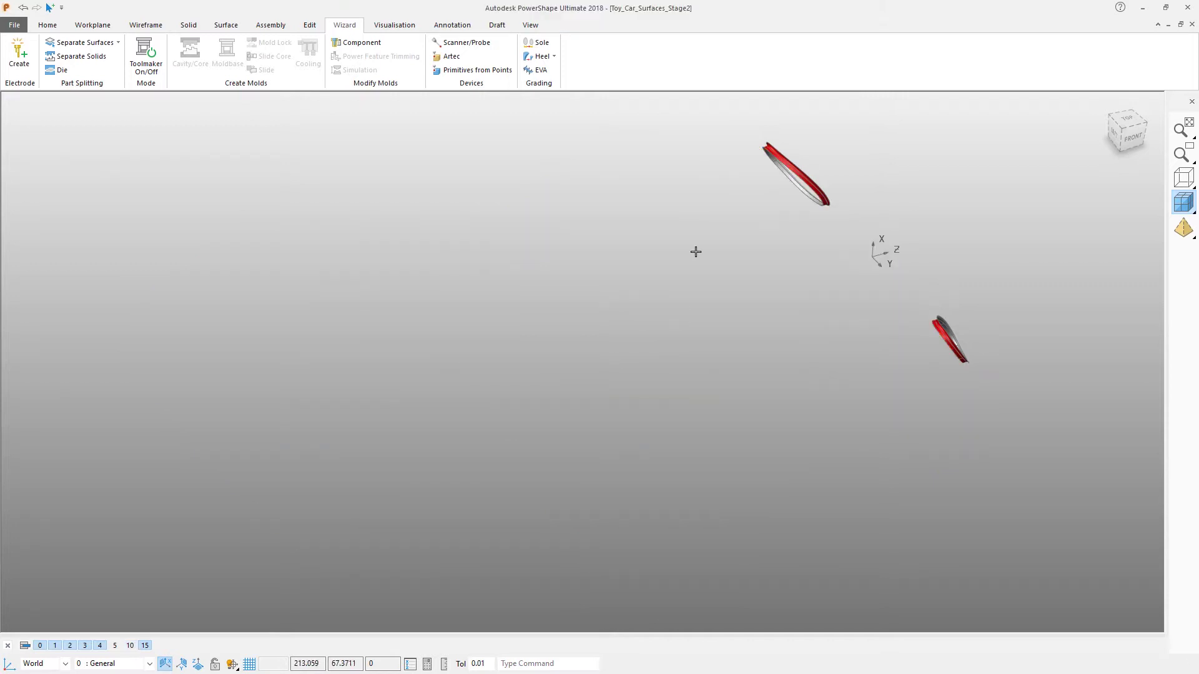
Step: Move both rear light insert solids to level 15 (insert) and turn that level off
left_click_drag(721, 126, 1086, 483)
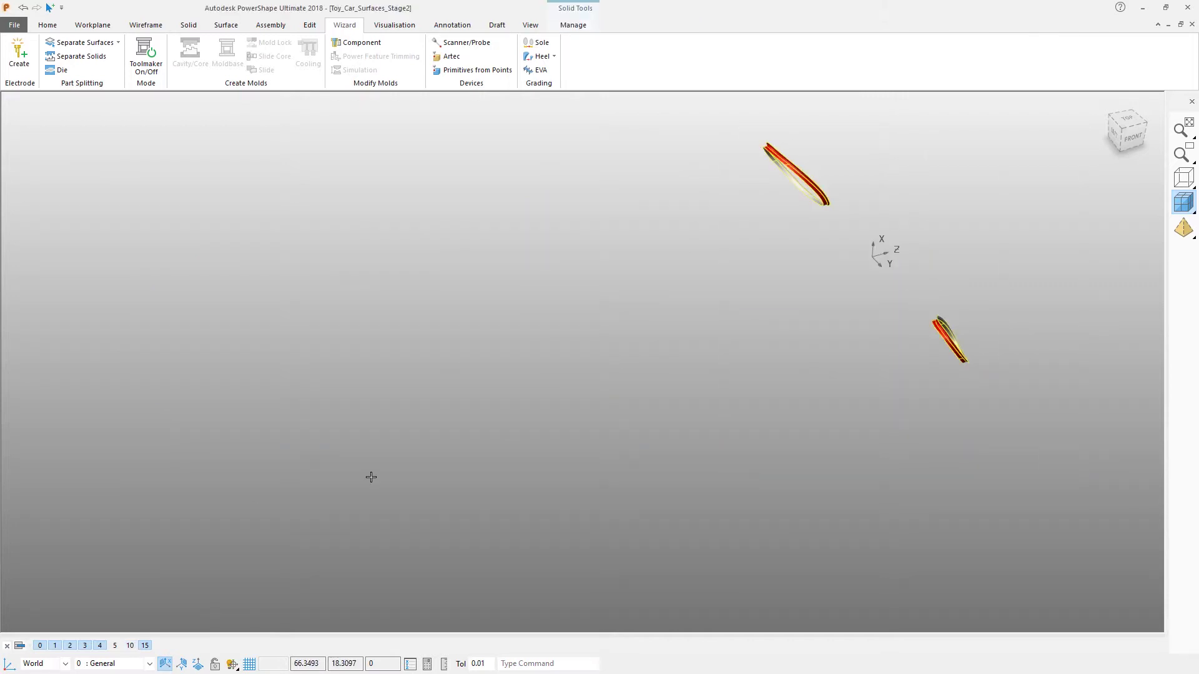
left_click(145, 646)
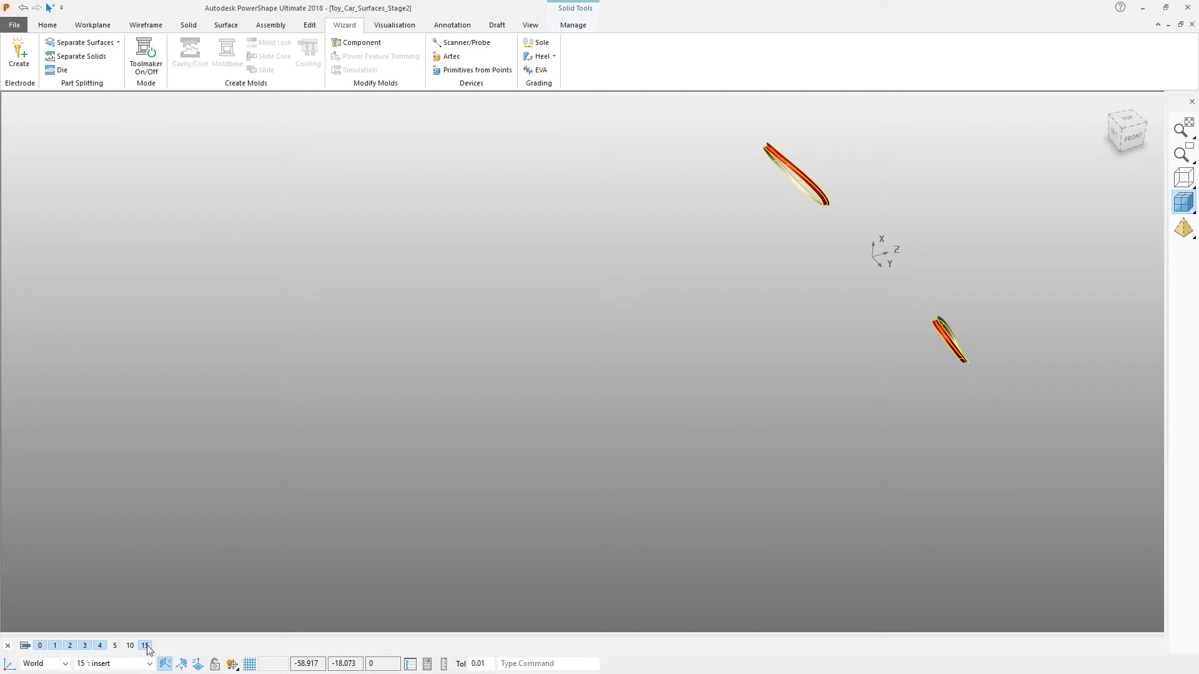
left_click(145, 646)
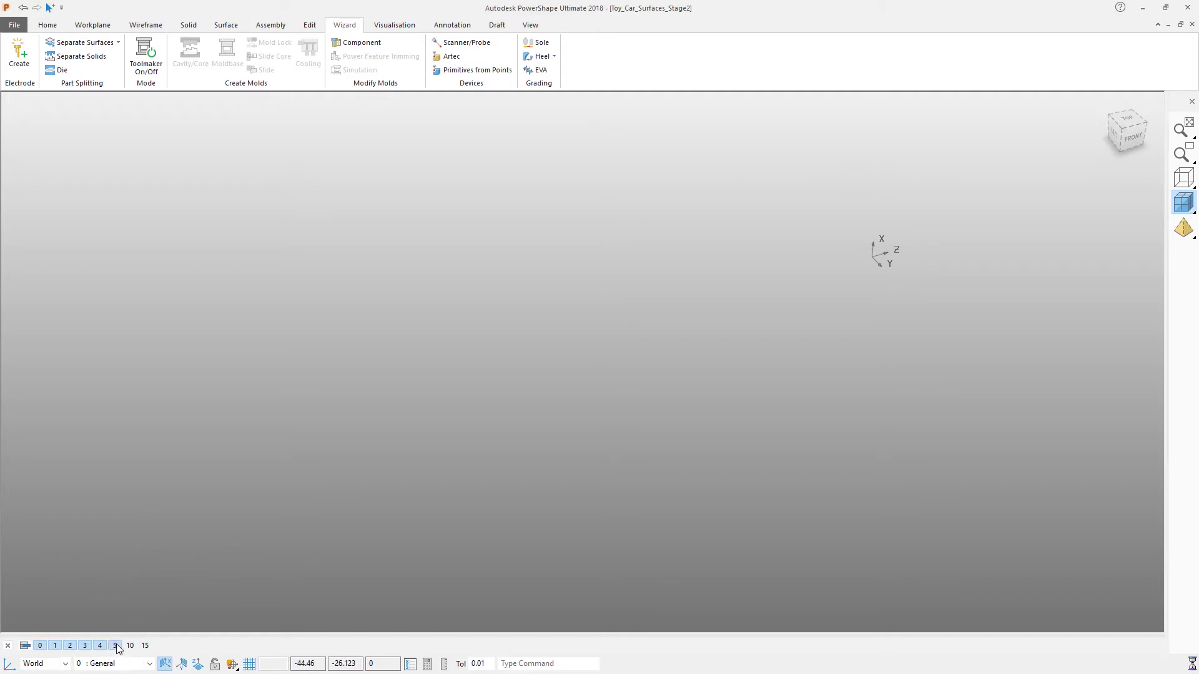
Step: Show the core level 10 and the insert level 15 one at a time to check their contents, leaving both hidden
left_click(130, 646)
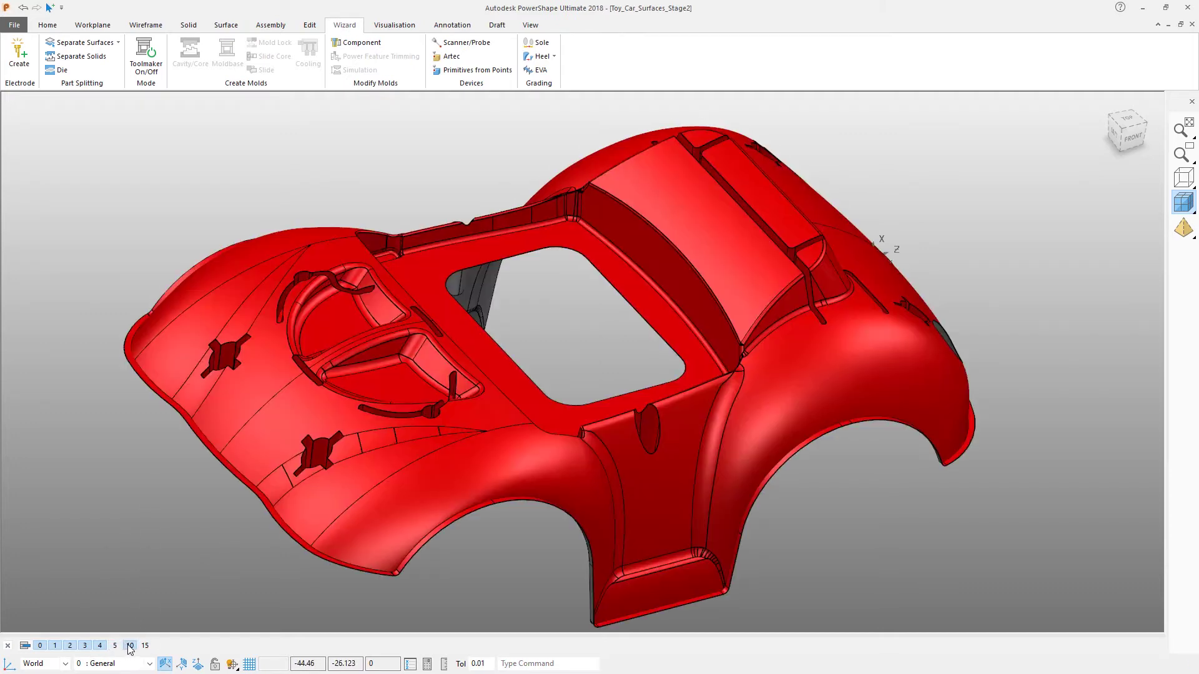
left_click(130, 646)
left_click(146, 646)
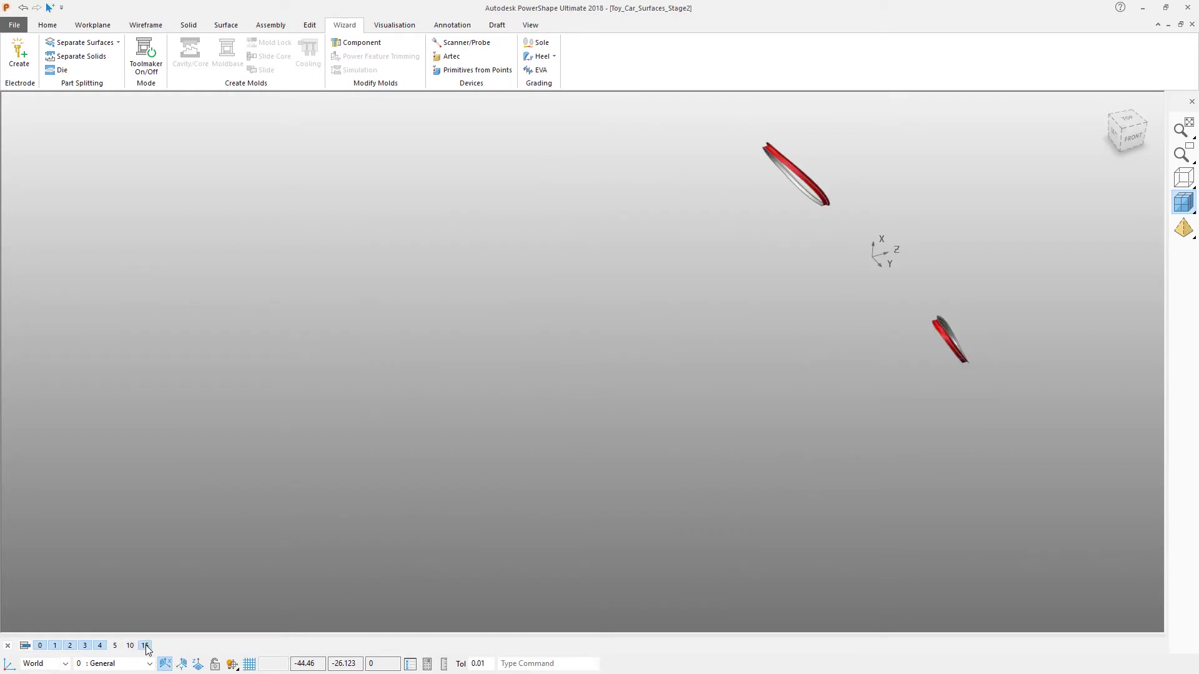
left_click(146, 646)
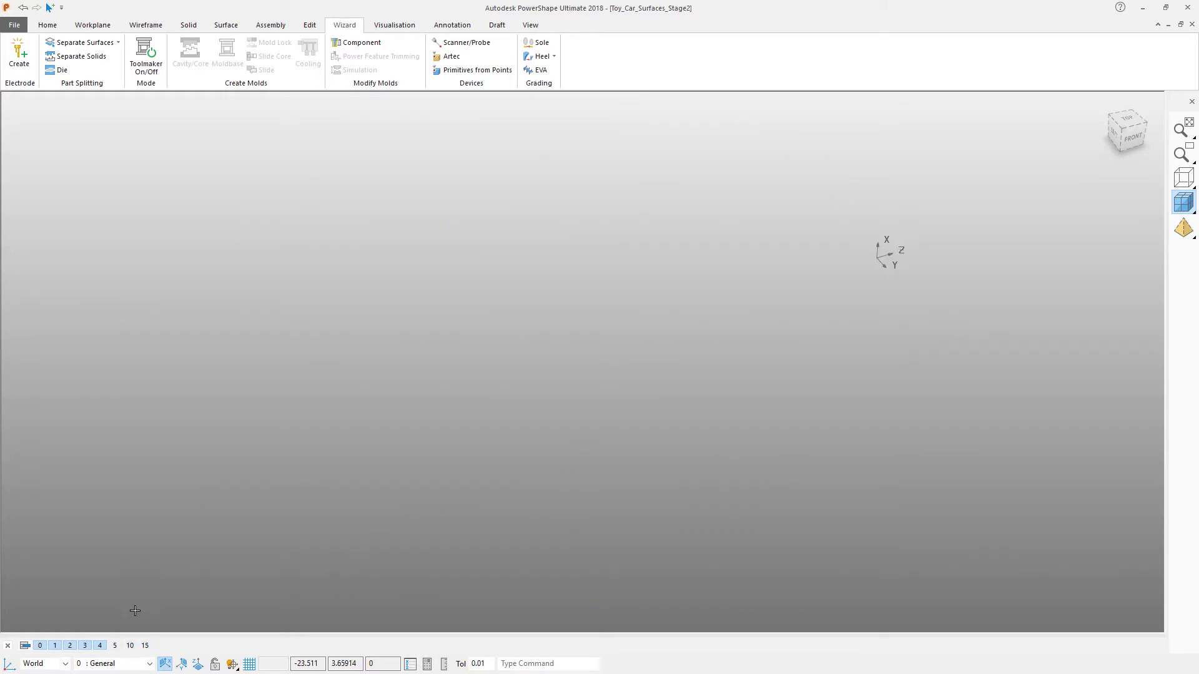
Step: Turn on level 5 (cavity), select the cavity solid and run Solid Doctor on it
left_click(116, 646)
left_click(116, 646)
left_click(115, 646)
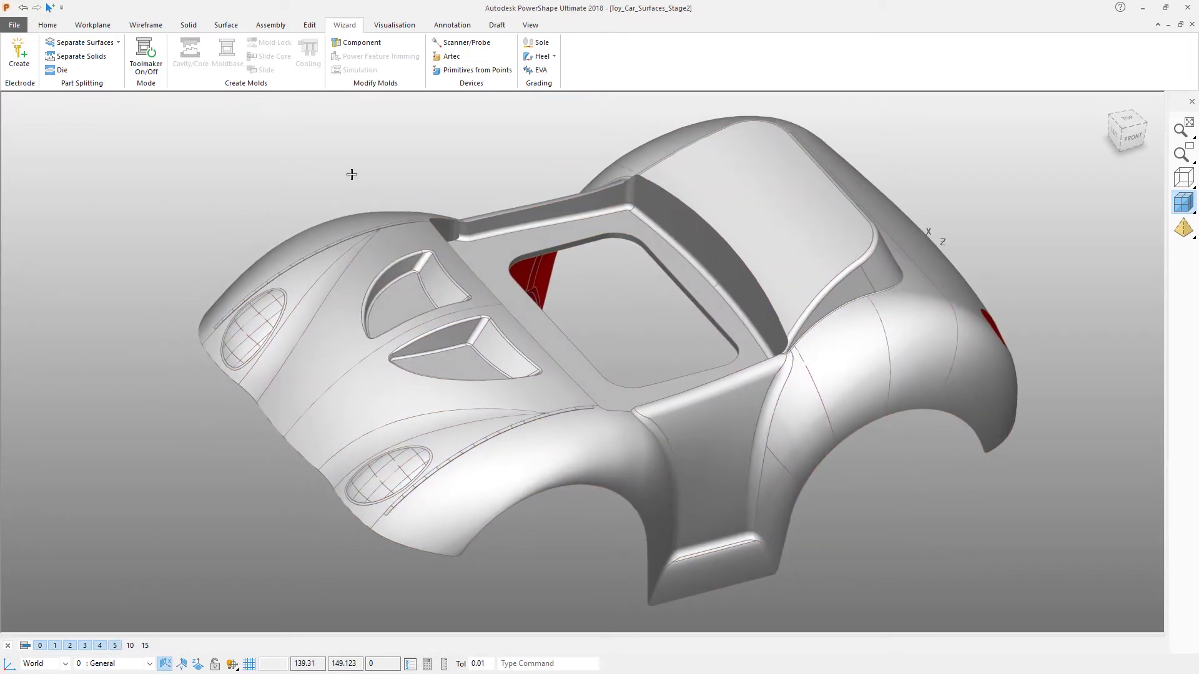
middle_click_drag(321, 175, 323, 173)
middle_click_drag(722, 364, 793, 298)
key("ctrl+a")
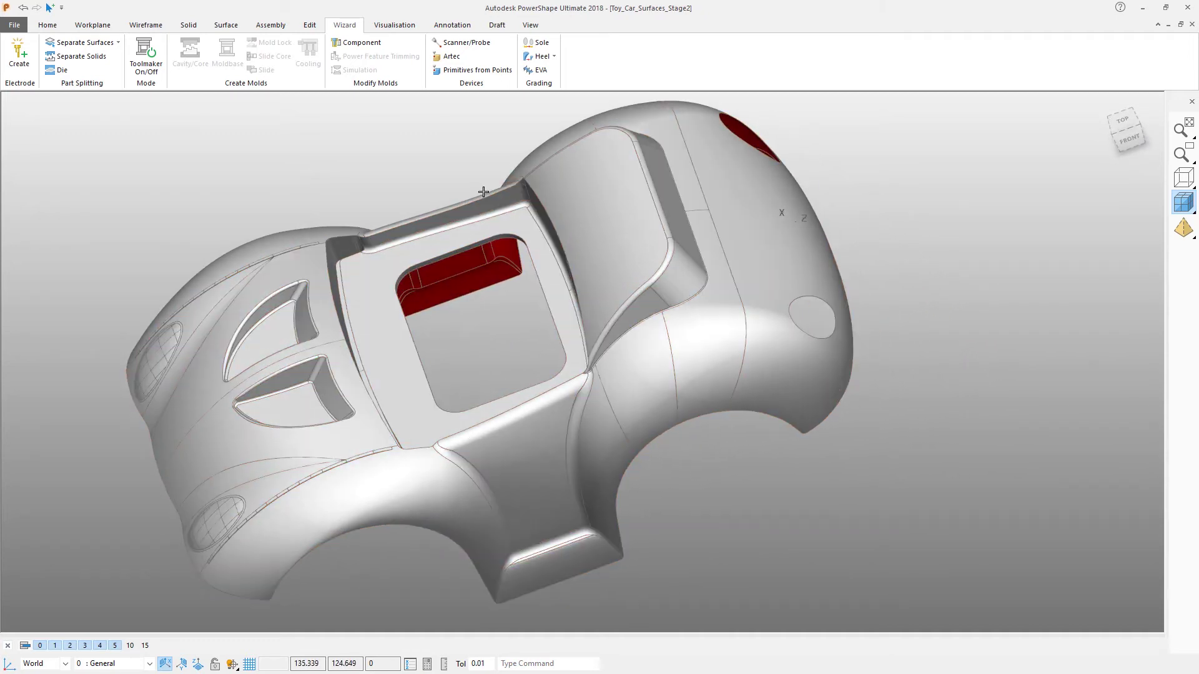
middle_click_drag(788, 130, 638, 165)
left_click(647, 166)
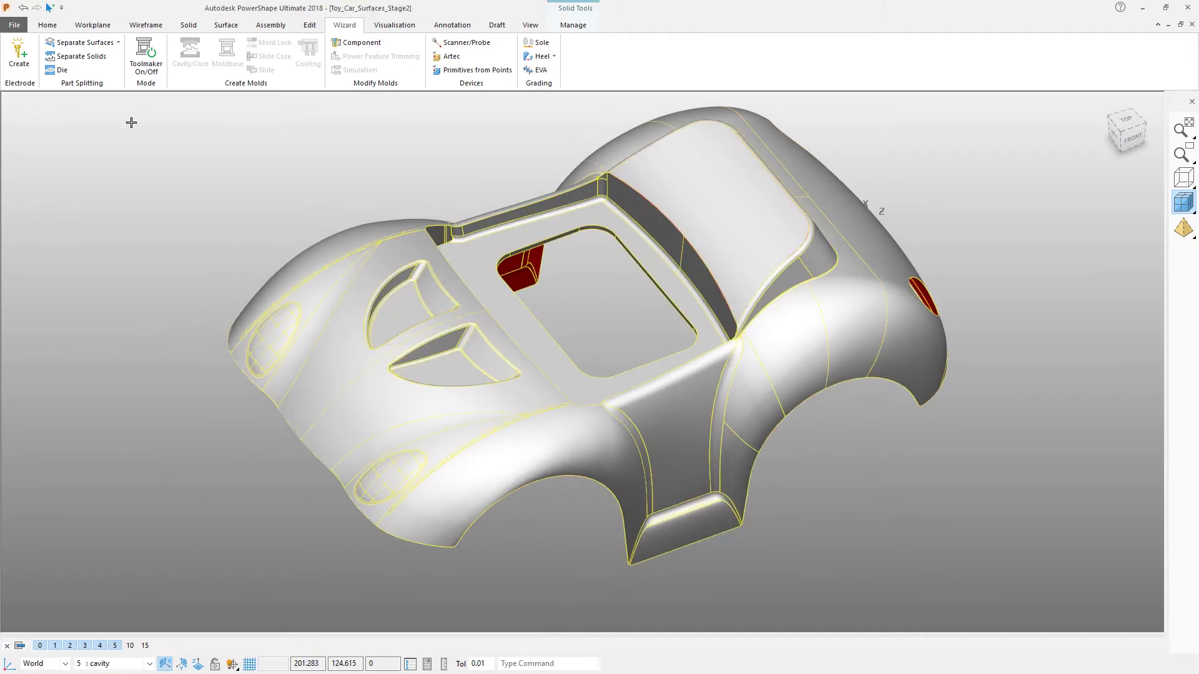
left_click(573, 26)
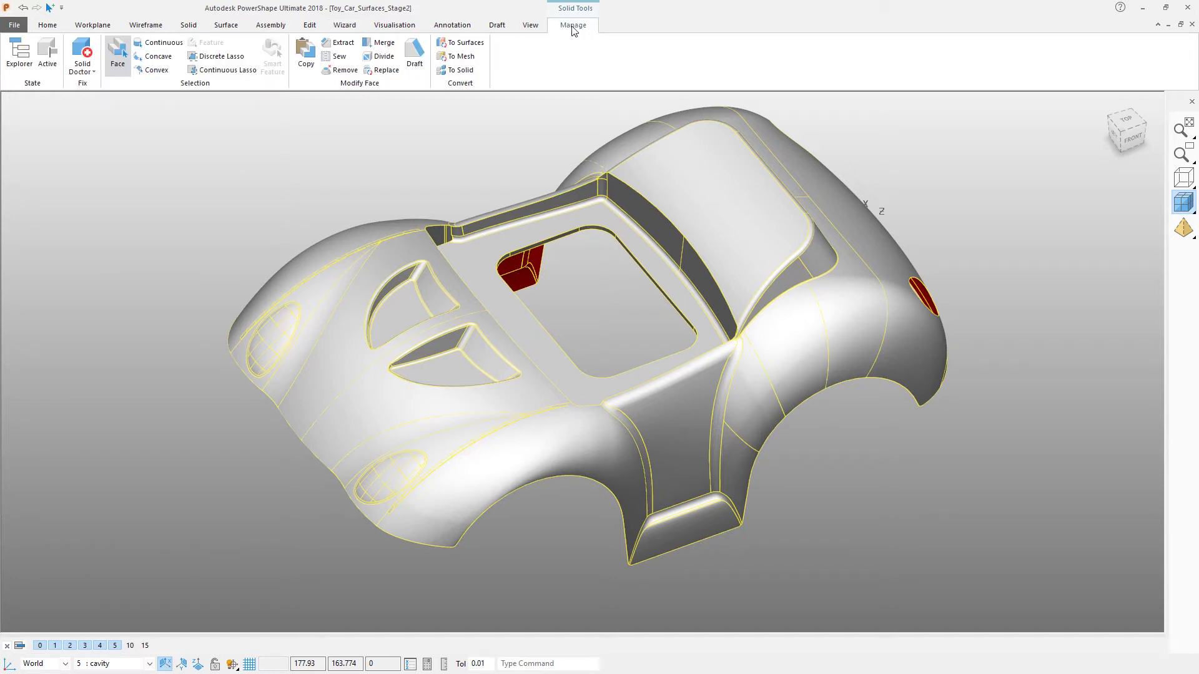
left_click(85, 55)
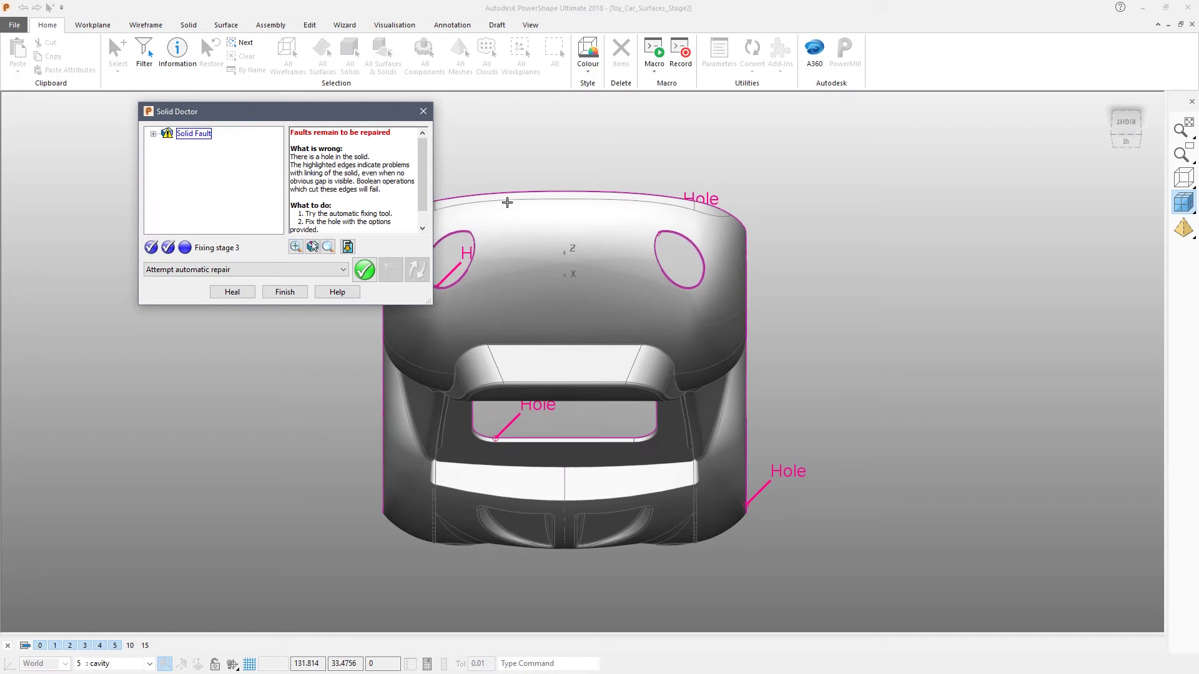
Step: Repair the two rear light holes (Surface 320) using Fill hole by removing boundary
middle_click_drag(659, 505, 611, 267)
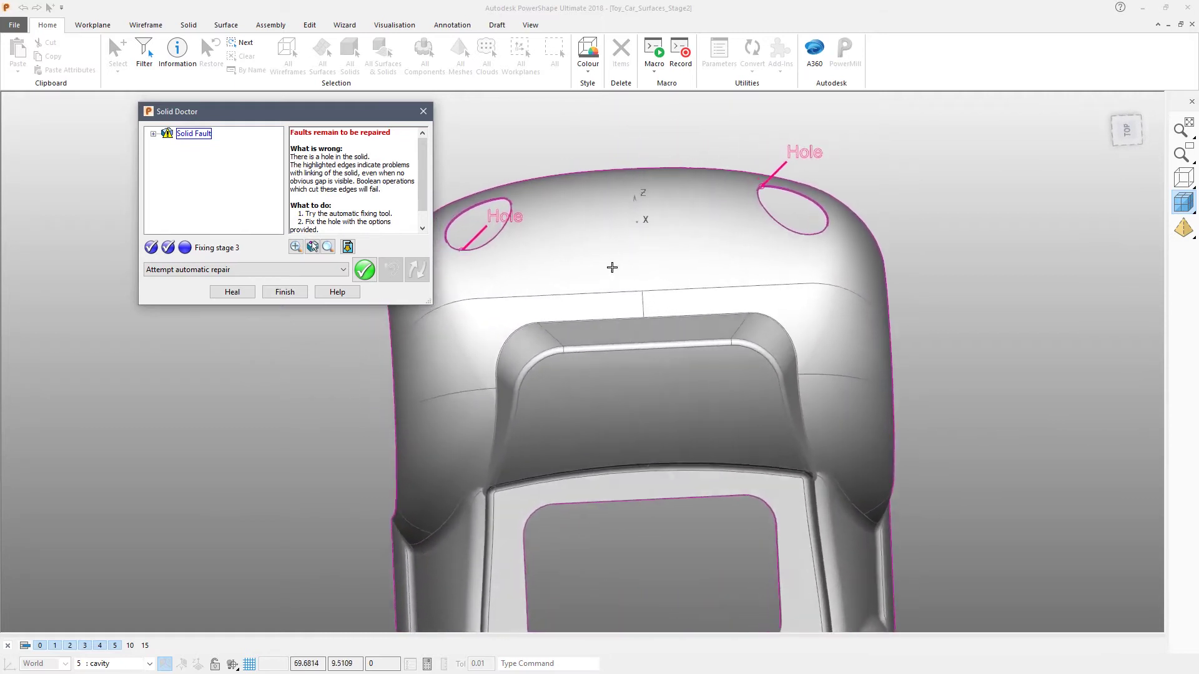
middle_click_drag(702, 246, 660, 362)
left_click(153, 133)
left_click(167, 146)
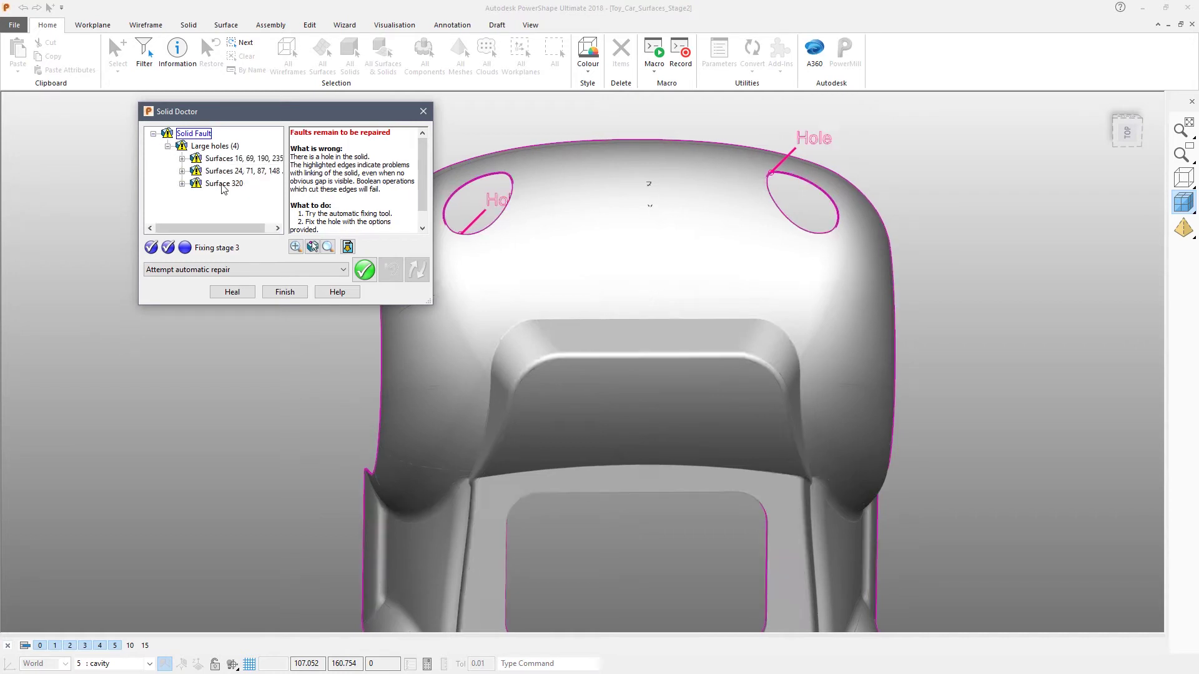
left_click(222, 184)
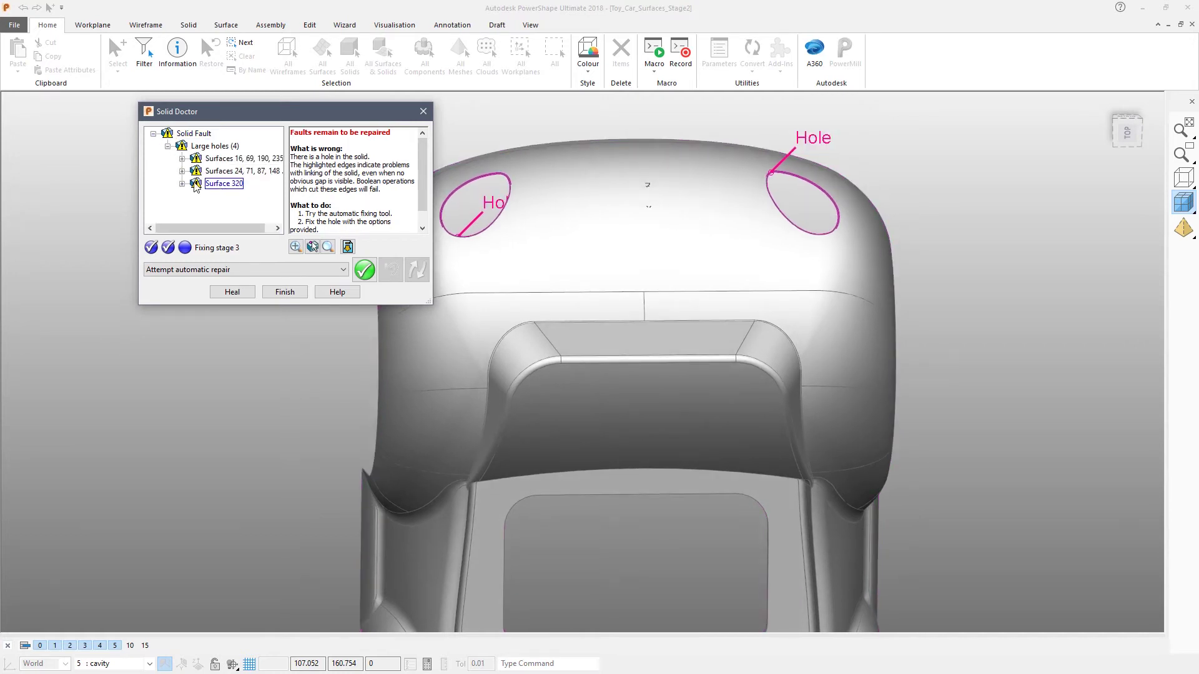
left_click(342, 270)
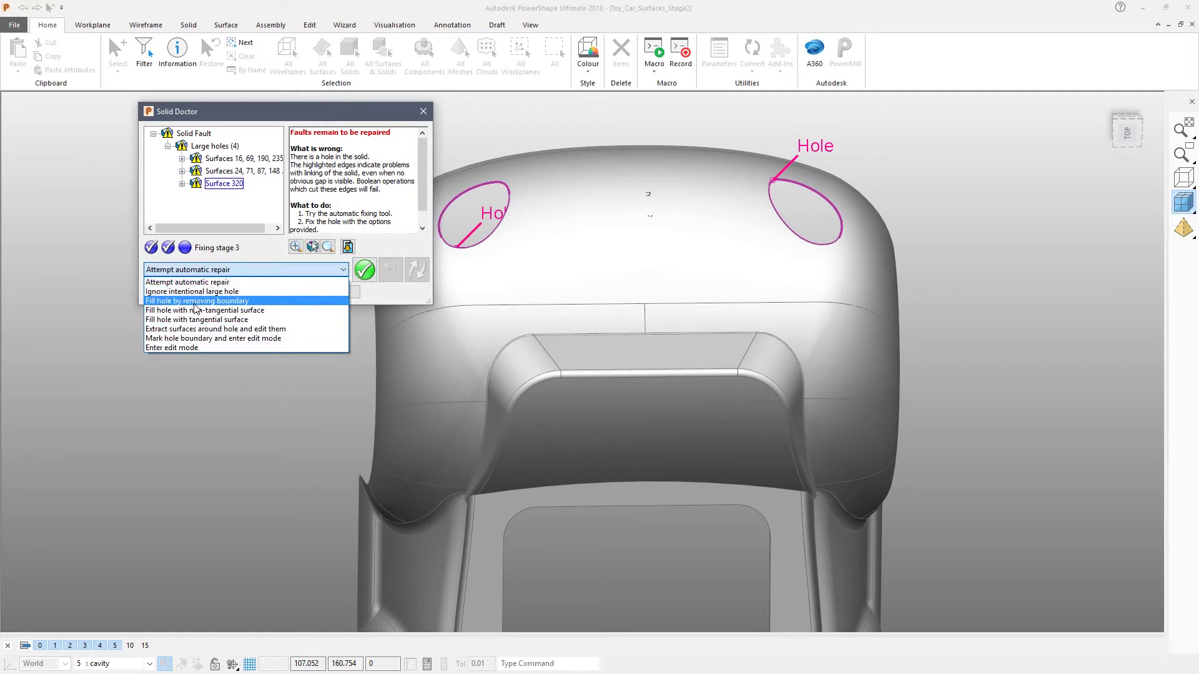
left_click(195, 302)
left_click(365, 270)
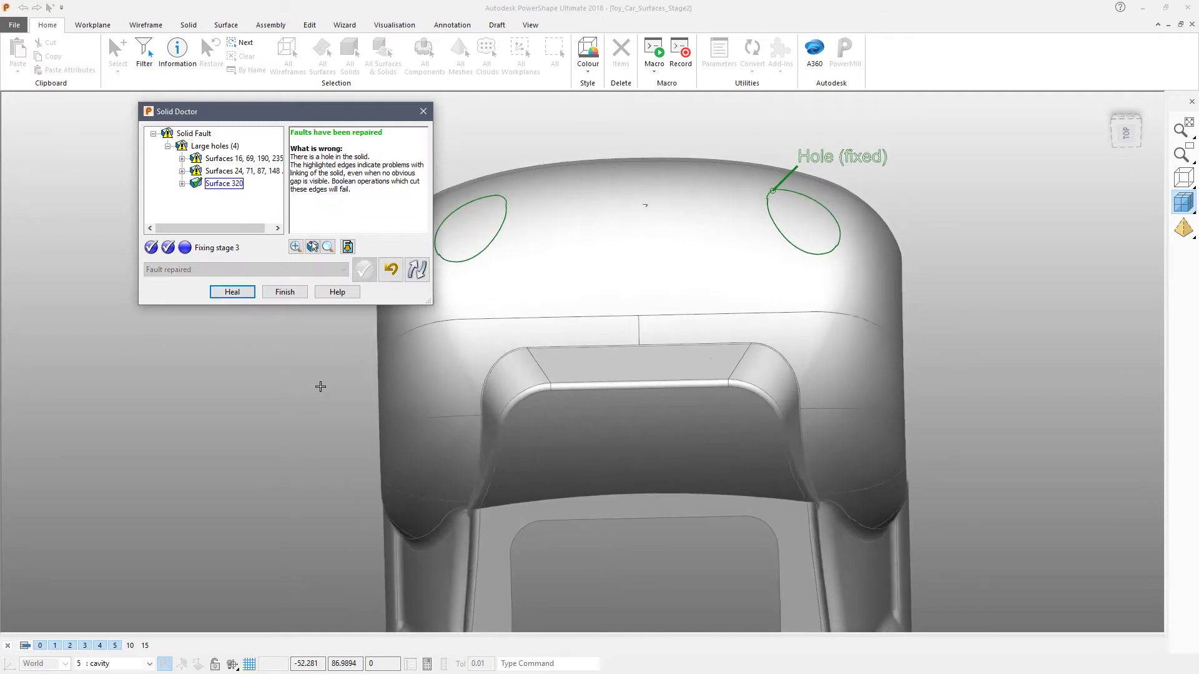
Step: Fill the rounded rectangular opening in the middle of the car body with a non-tangential surface
middle_click_drag(321, 386, 321, 385)
middle_click_drag(787, 217, 637, 385)
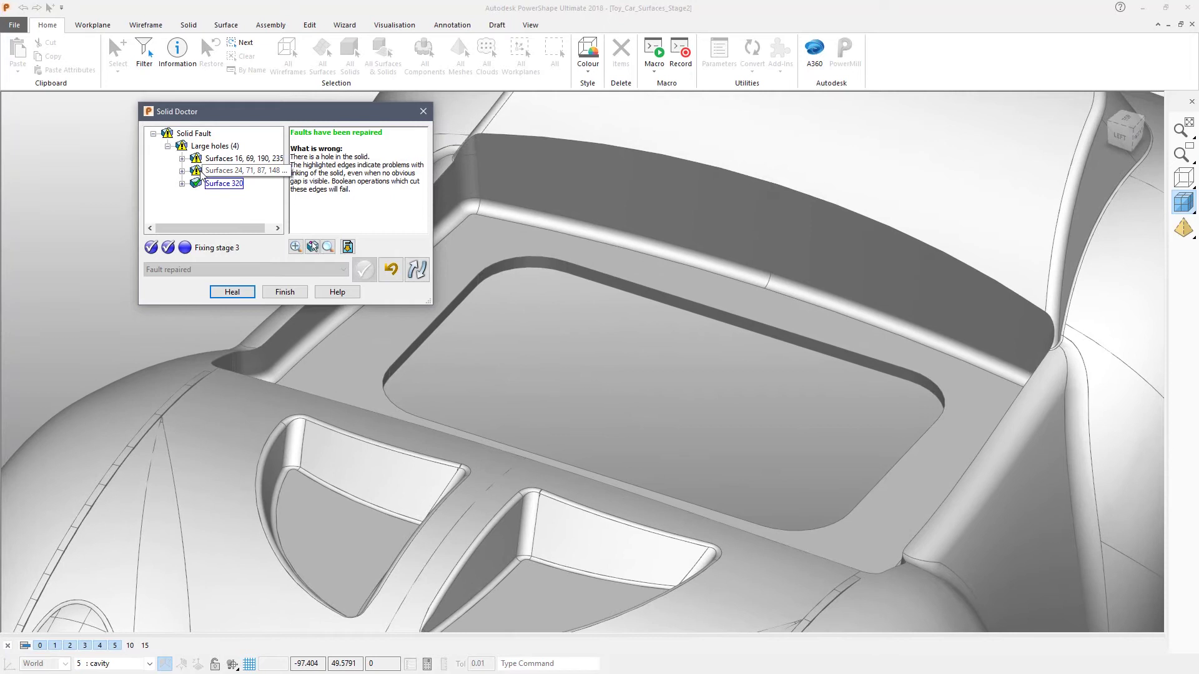
left_click(201, 175)
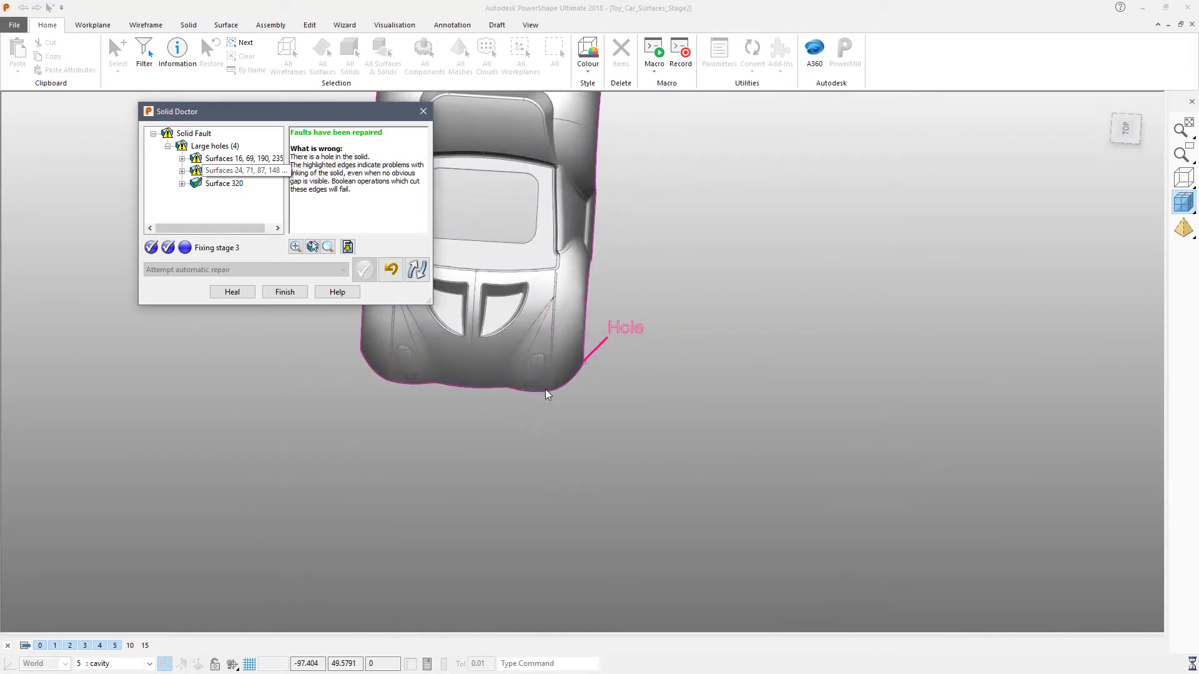
left_click(232, 158)
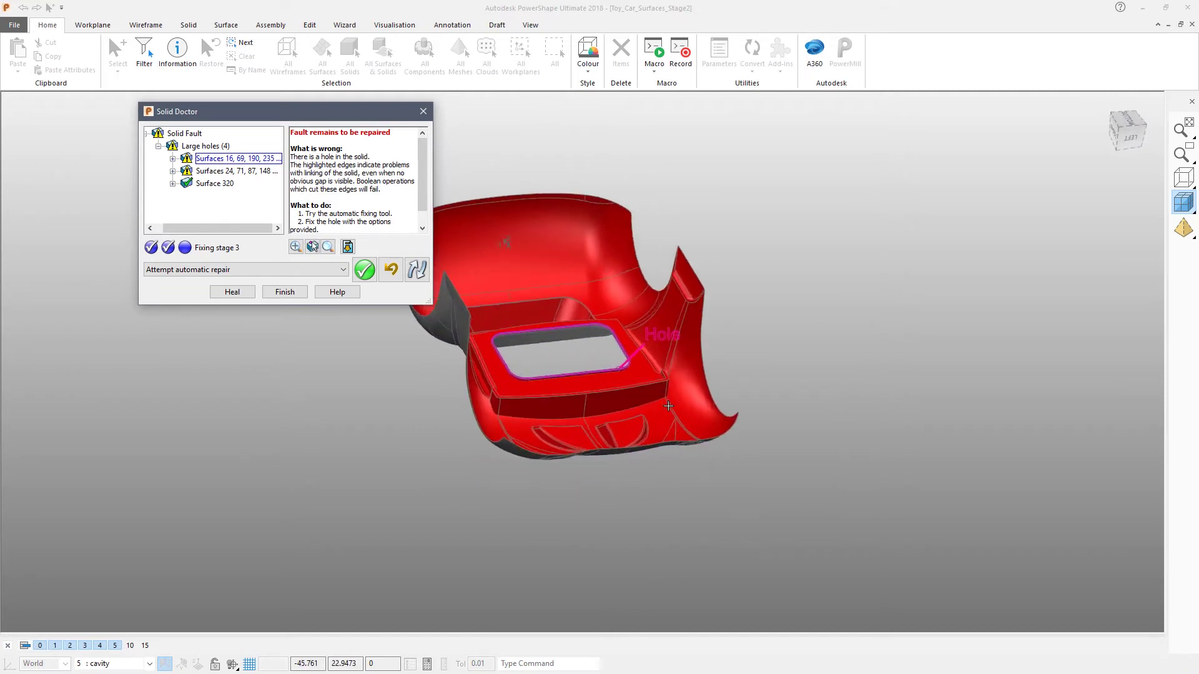
scroll(665, 400, "up", 3)
middle_click_drag(666, 396, 660, 294, "shift")
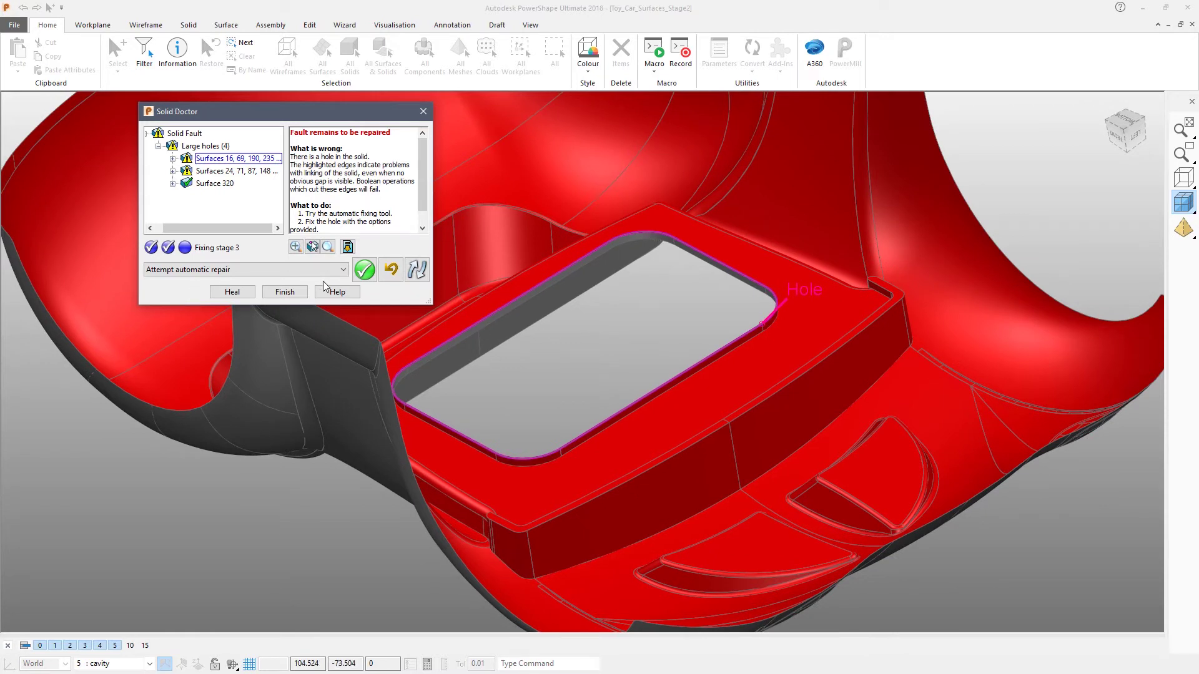
left_click(344, 271)
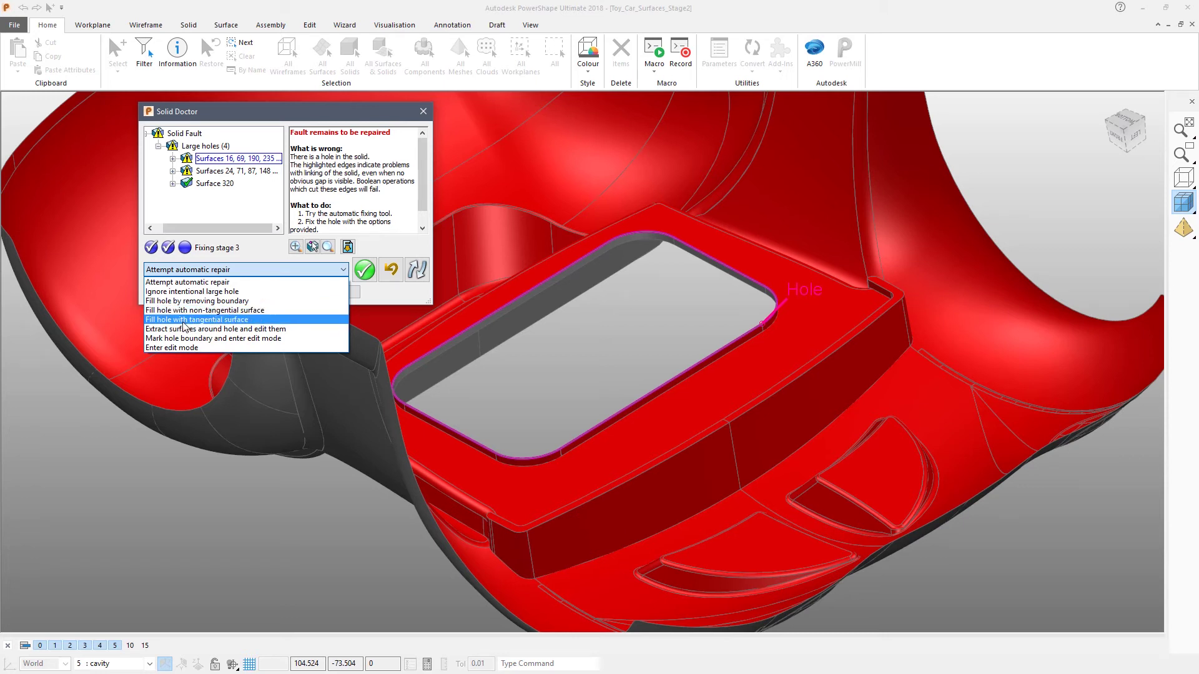
left_click(202, 312)
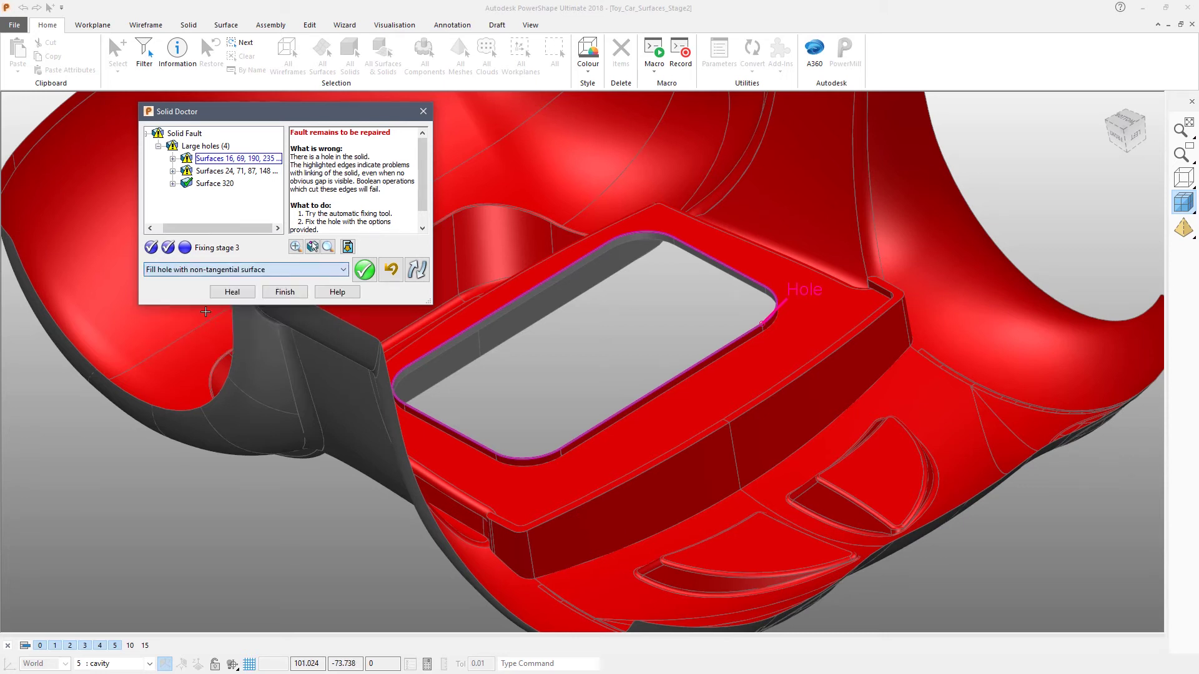
left_click(366, 270)
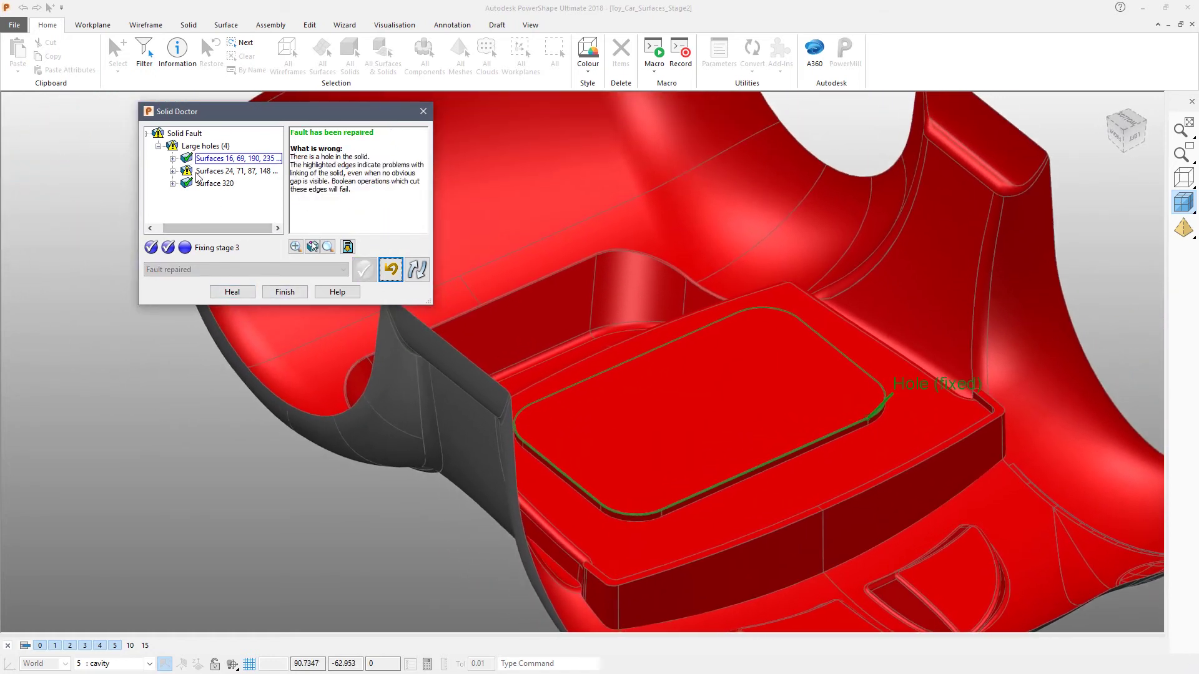
Step: Mark the boundary of the large hole around the body's outer lower edge as wireframe and finish the Solid Doctor repair
left_click(205, 173)
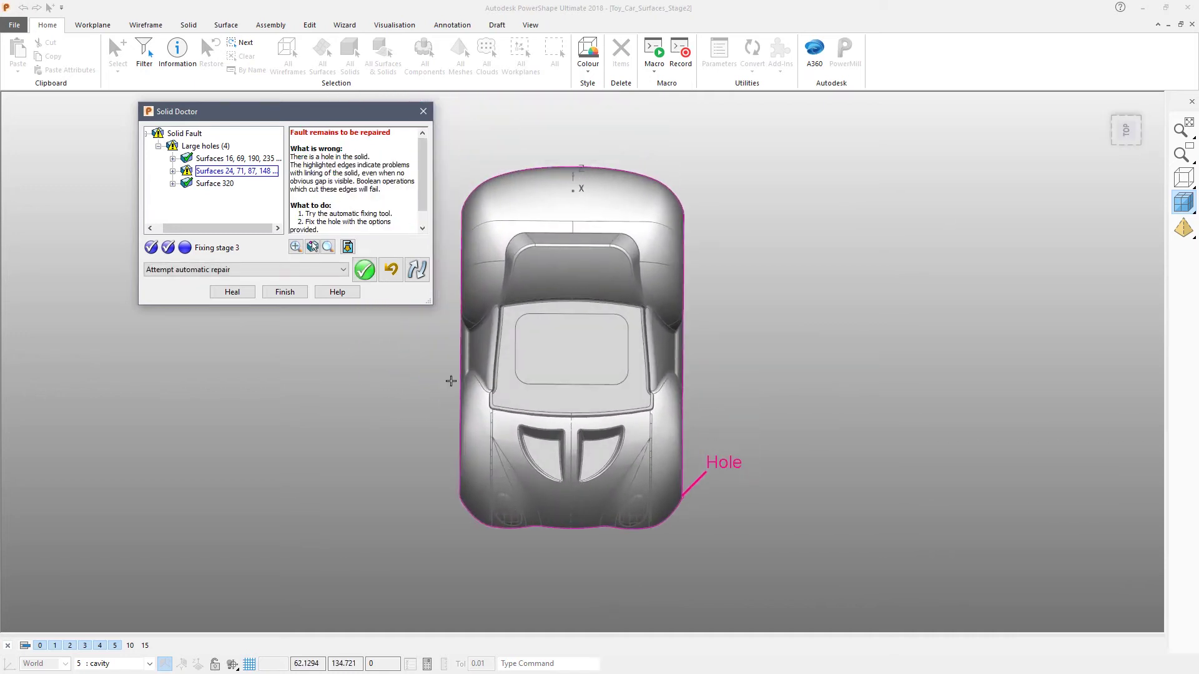
left_click(343, 269)
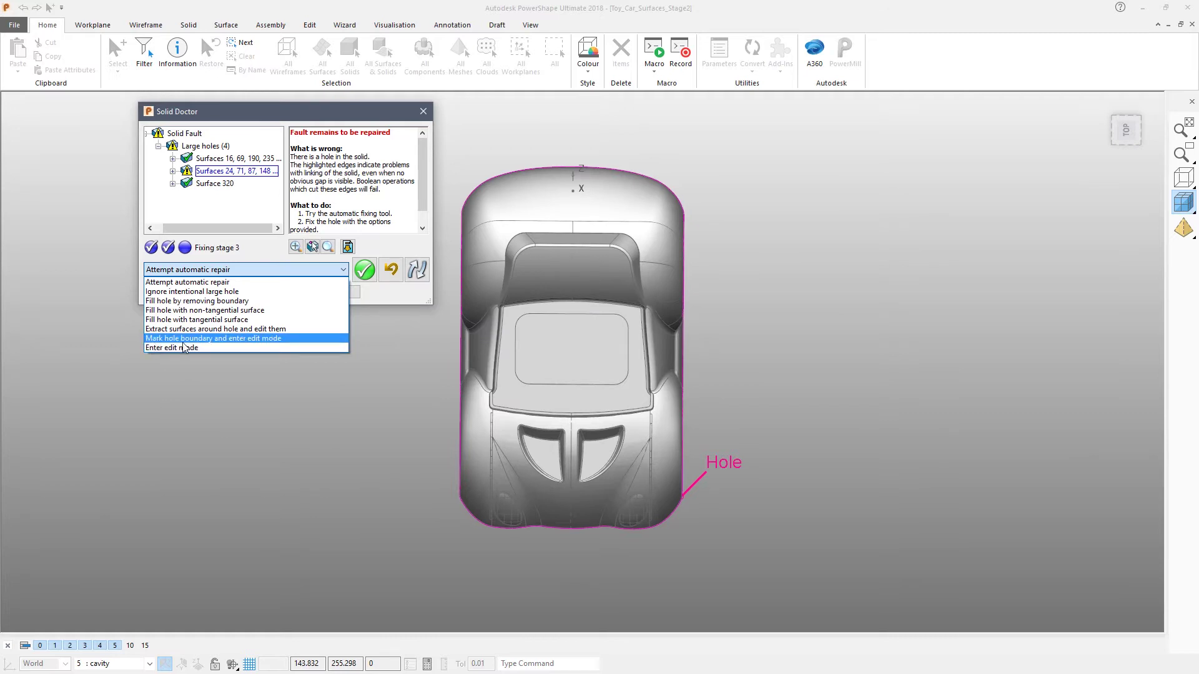
left_click(246, 338)
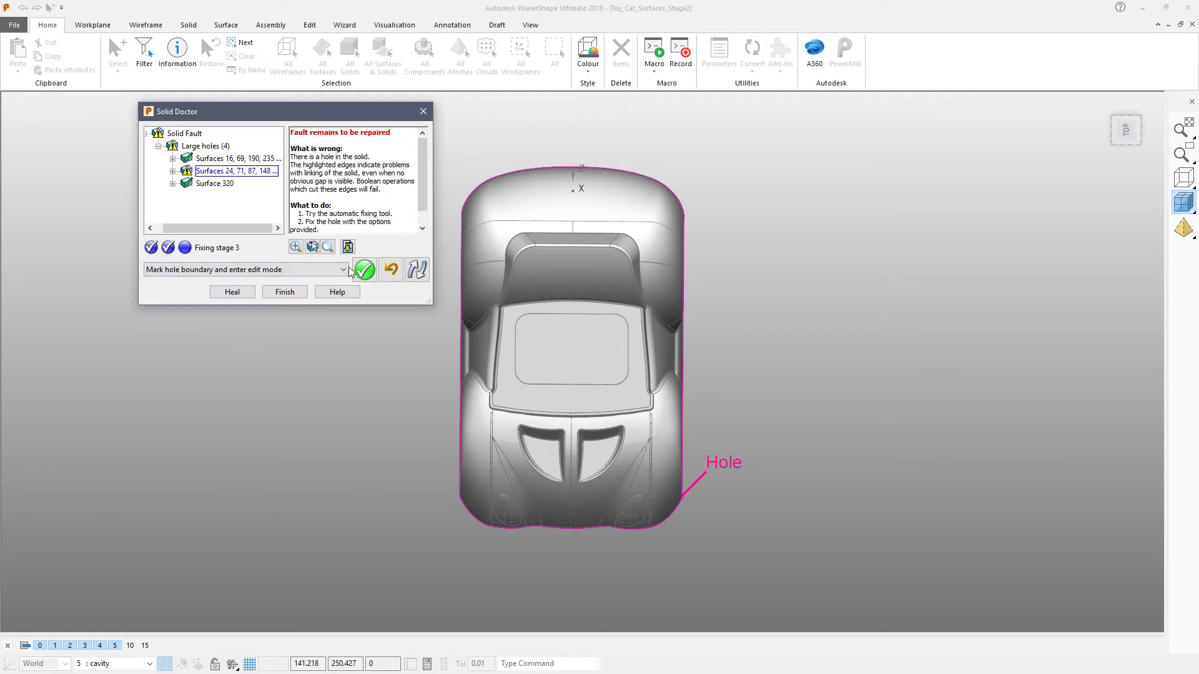
left_click(365, 269)
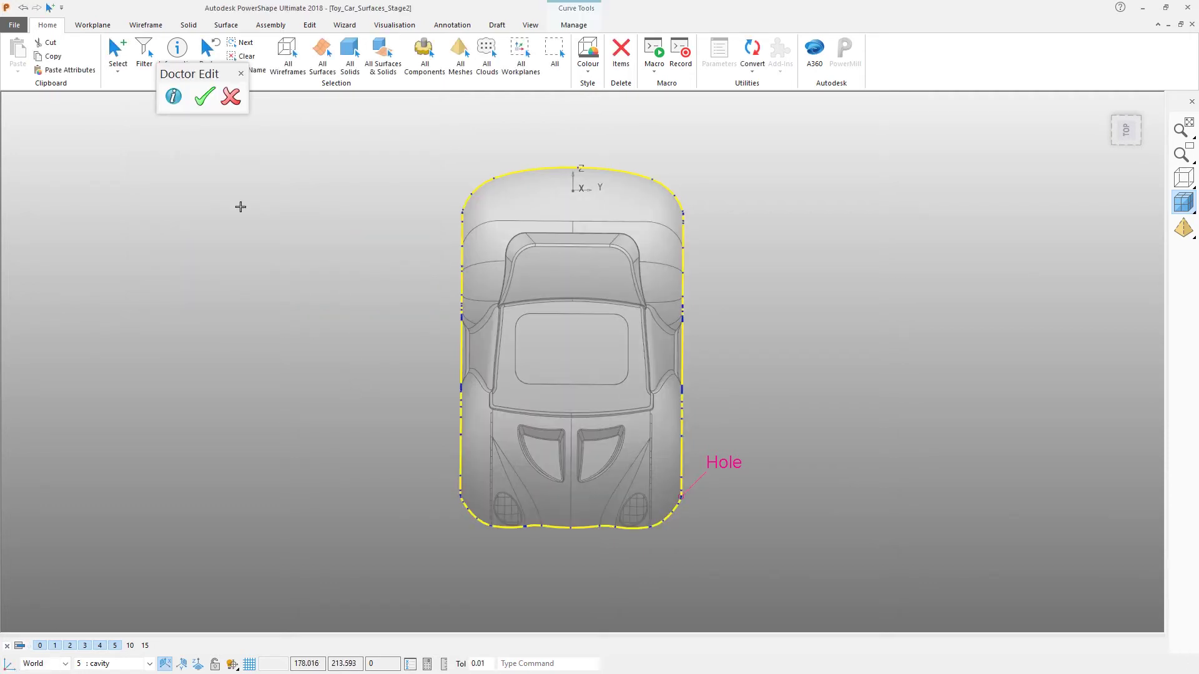
left_click_drag(202, 78, 210, 106)
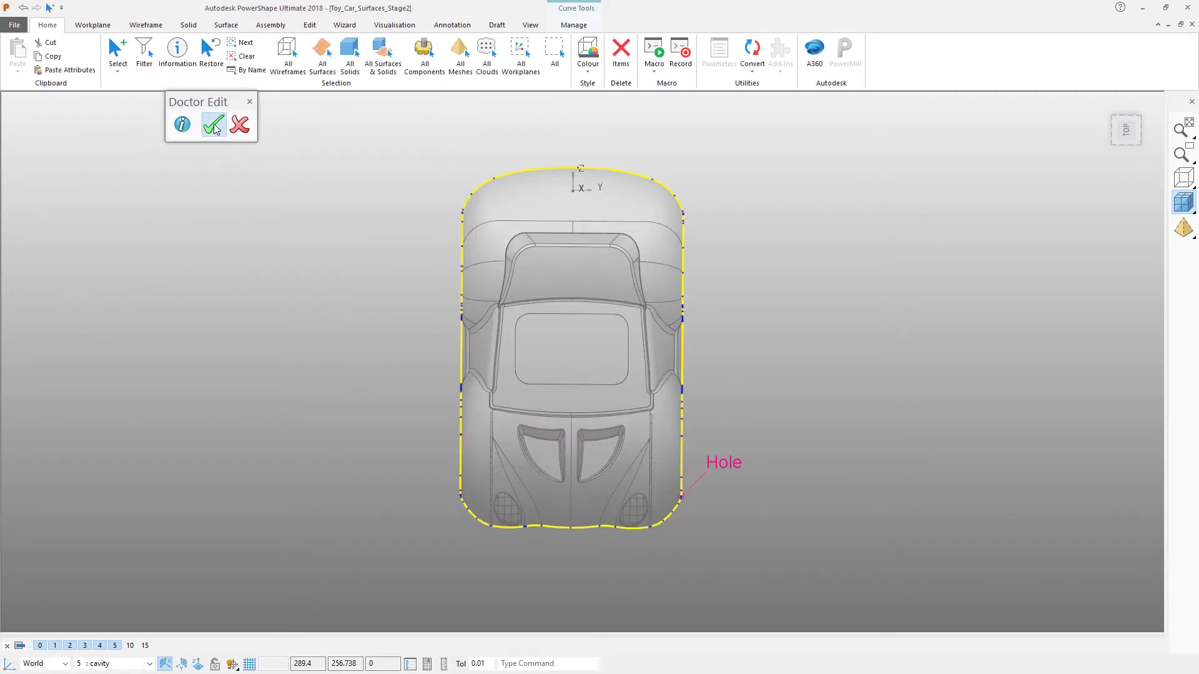
left_click(213, 123)
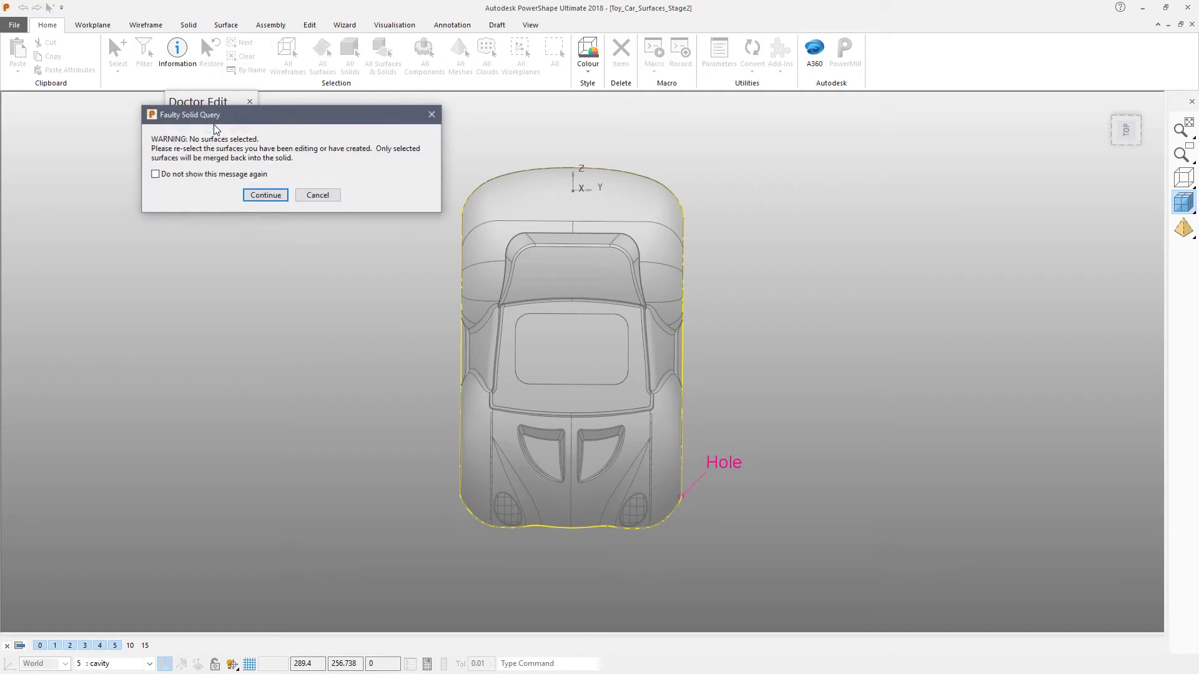
left_click(271, 197)
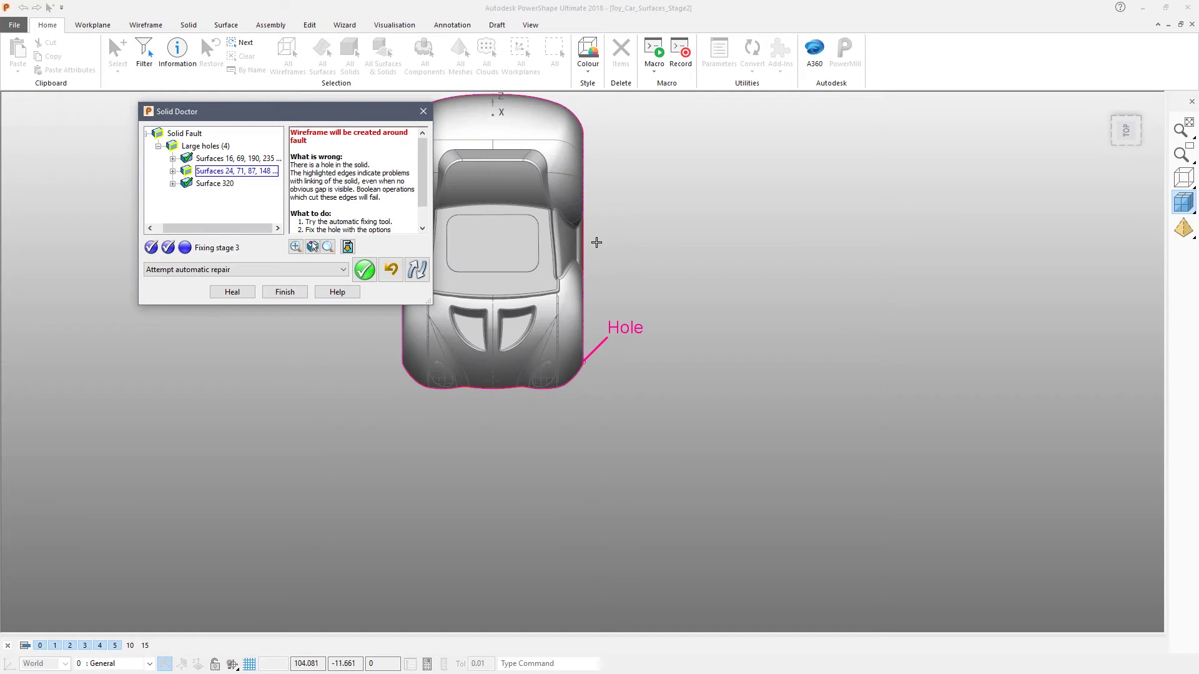
left_click(285, 293)
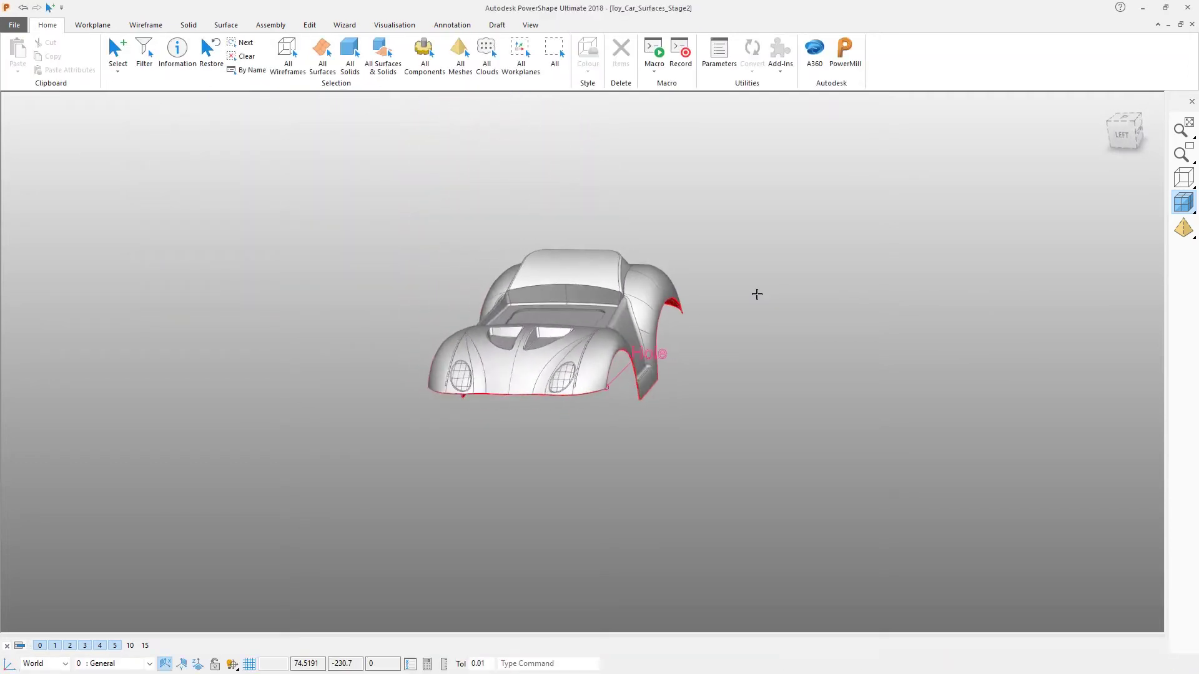
Step: Select the marked curve around the cavity's lower edge and apply Merge & Spline to it
scroll(756, 294, "up", 5)
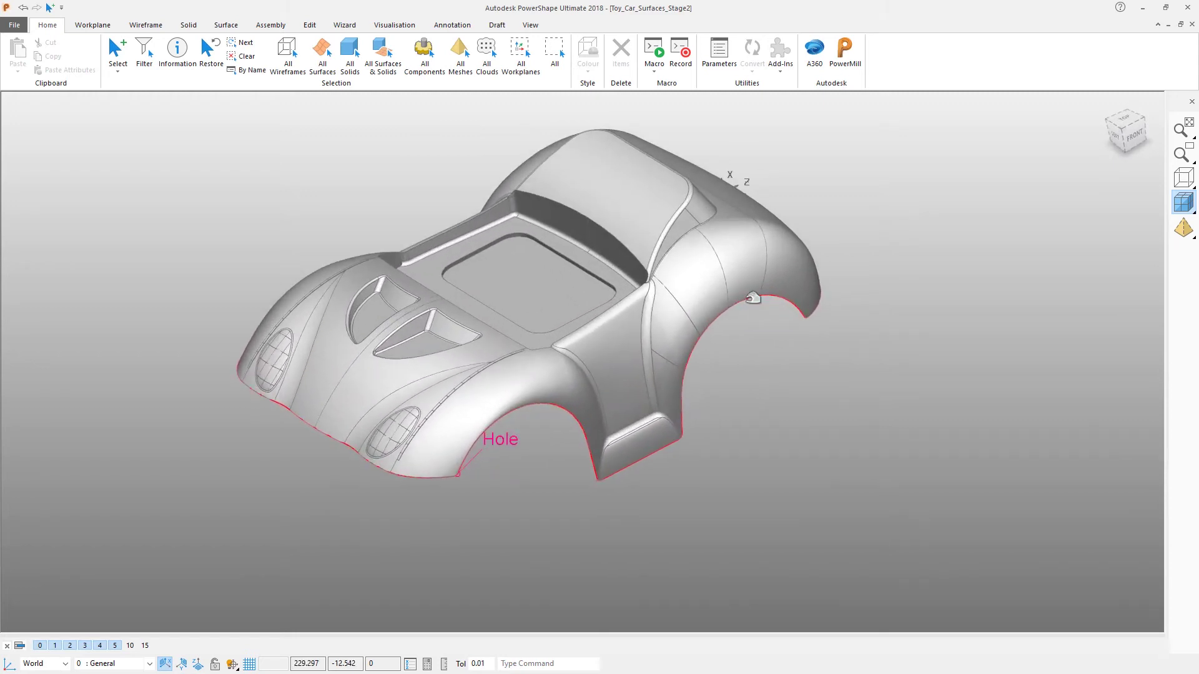
left_click(751, 301)
middle_click_drag(798, 342, 885, 350)
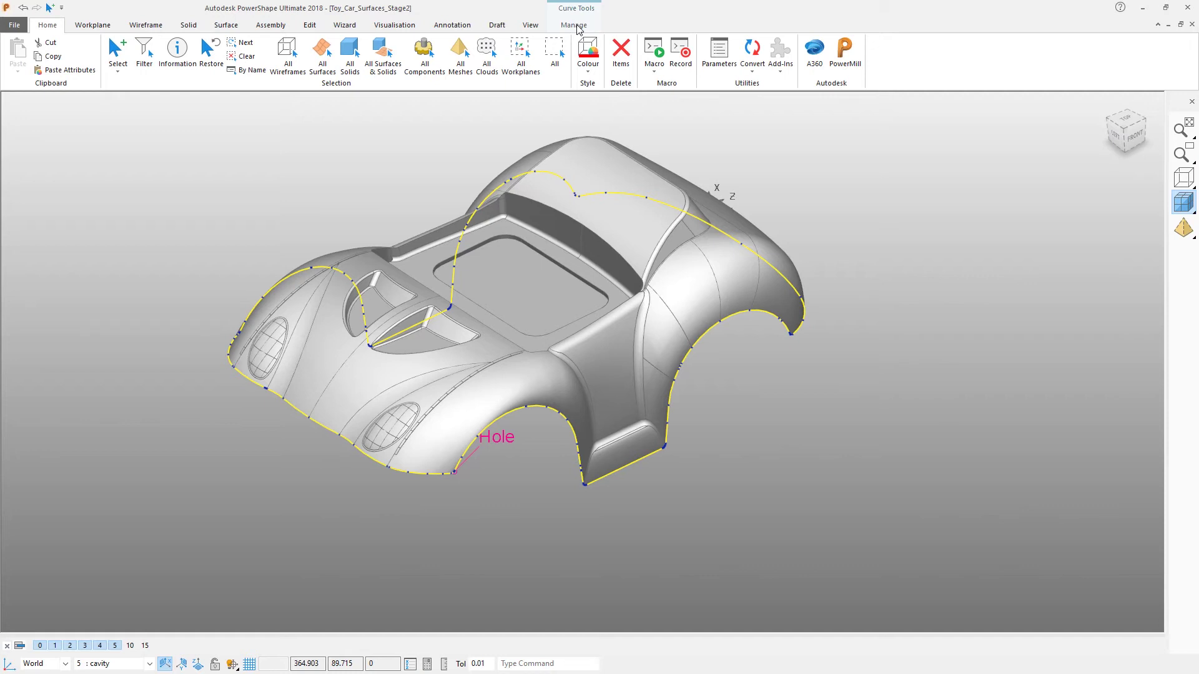
left_click(574, 25)
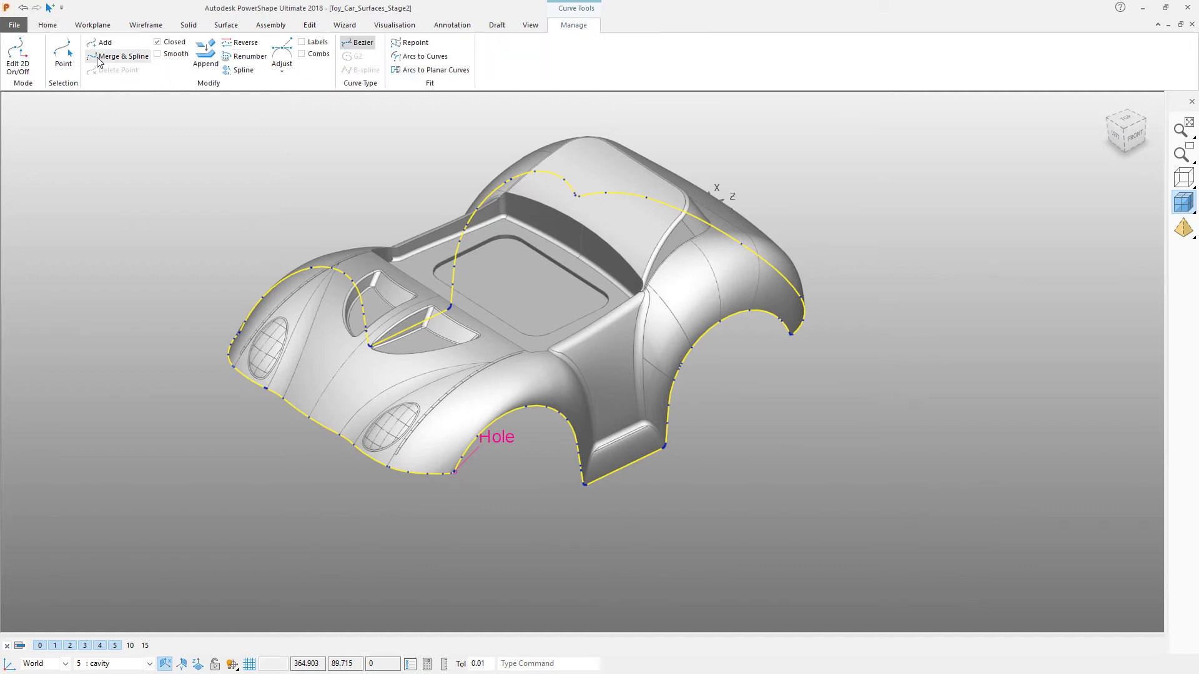
left_click(97, 57)
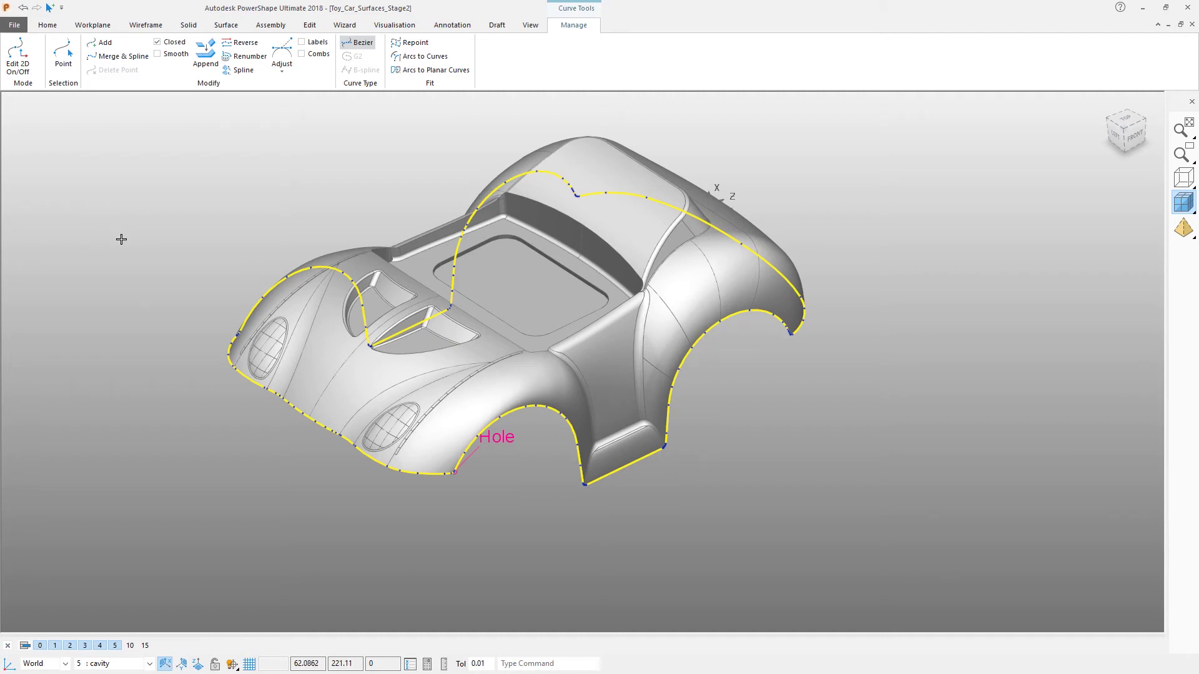
Step: Change the principal plane and preview a Split surface from the cavity's lower edge curve with a 150 offset distance
left_click(229, 28)
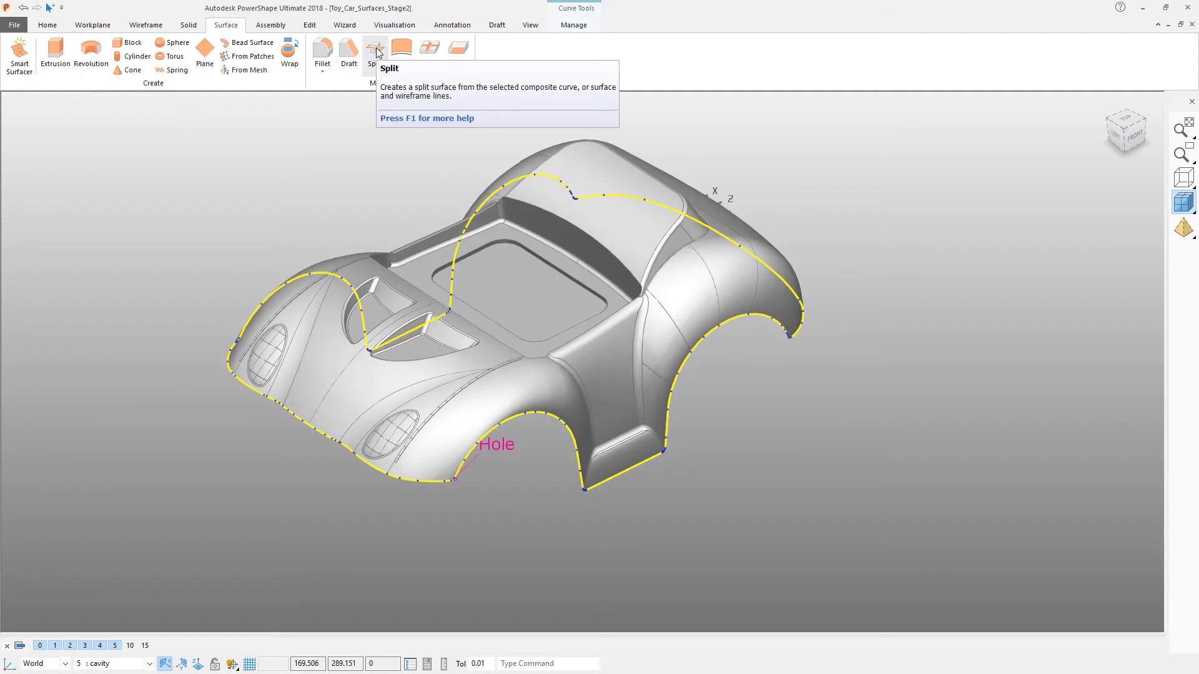
left_click(197, 665)
middle_click_drag(203, 399, 407, 141)
left_click(374, 53)
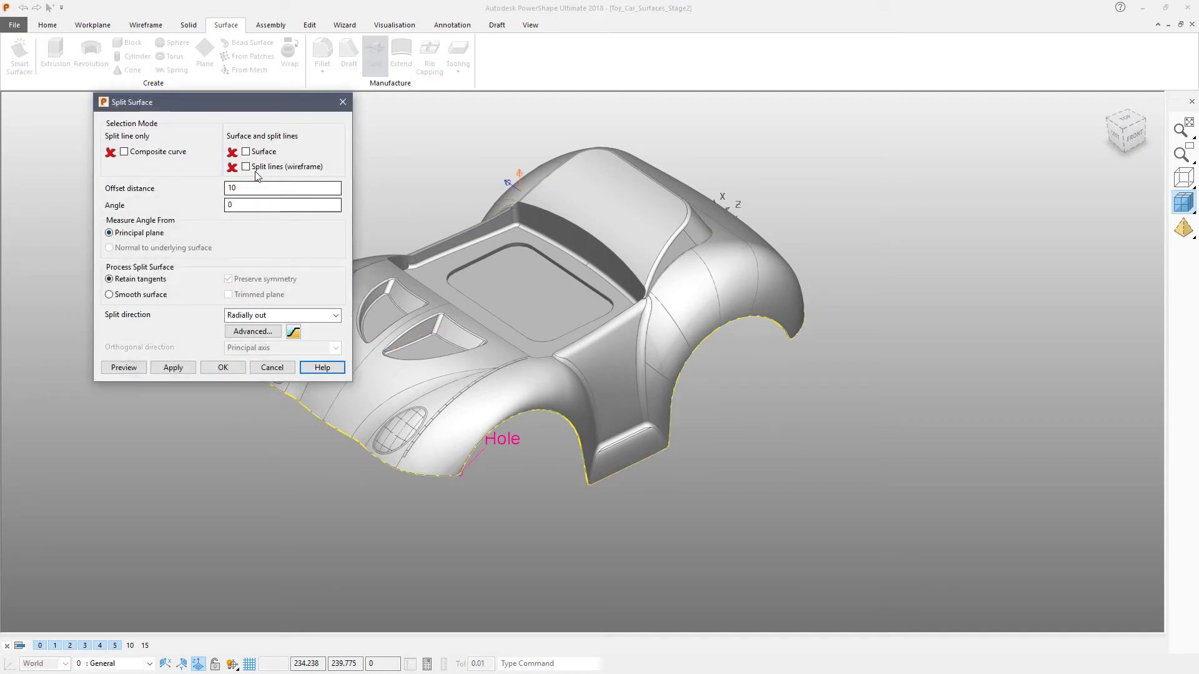
double_click(227, 188)
type("150")
left_click(250, 209)
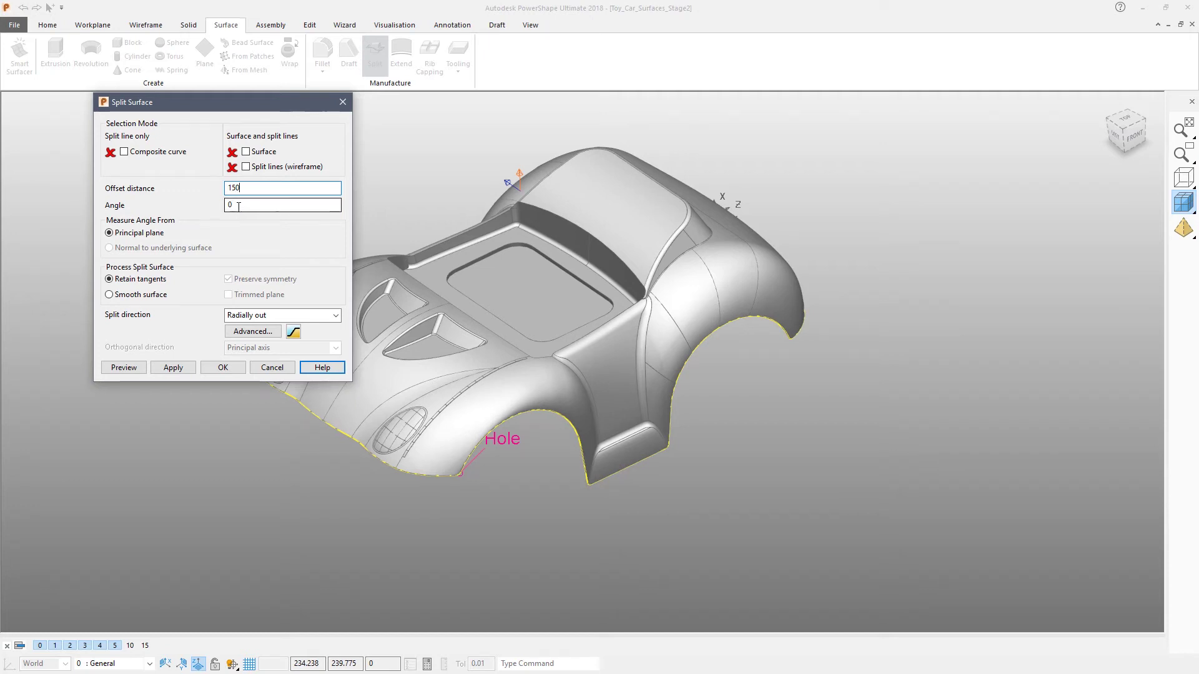
left_click(129, 368)
left_click(129, 368)
middle_click_drag(880, 349, 750, 320)
middle_click_drag(624, 437, 674, 422)
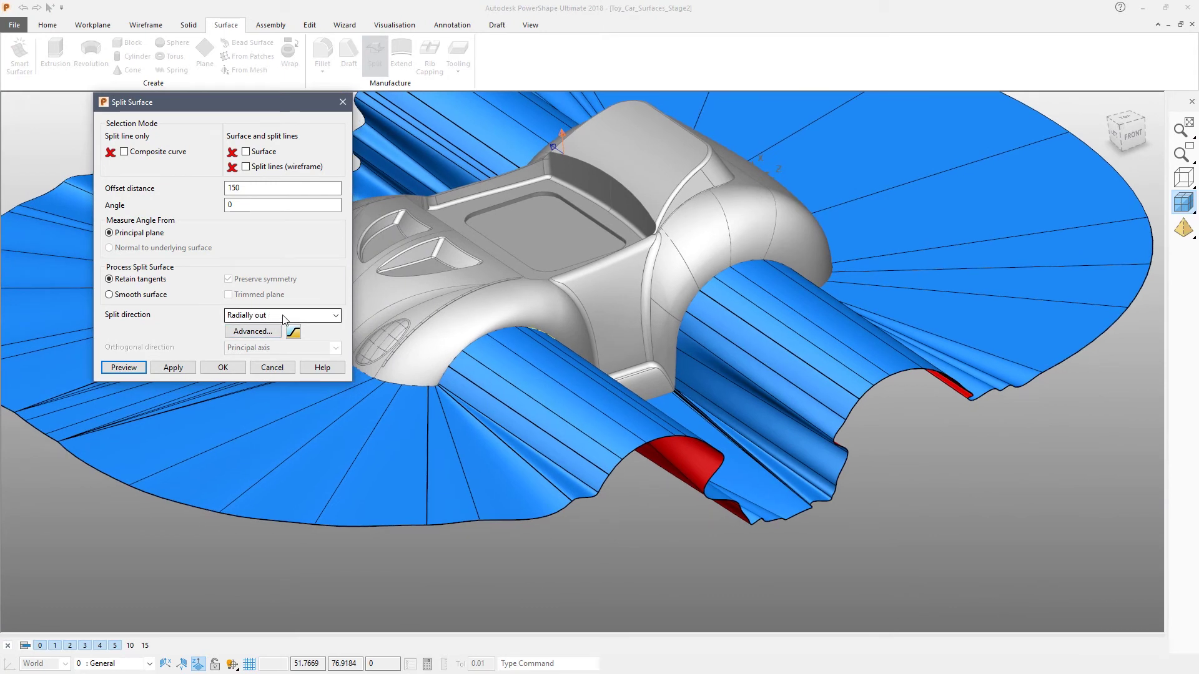
Step: Set the split direction to Align to axes, preview the split surface and create it
left_click(284, 315)
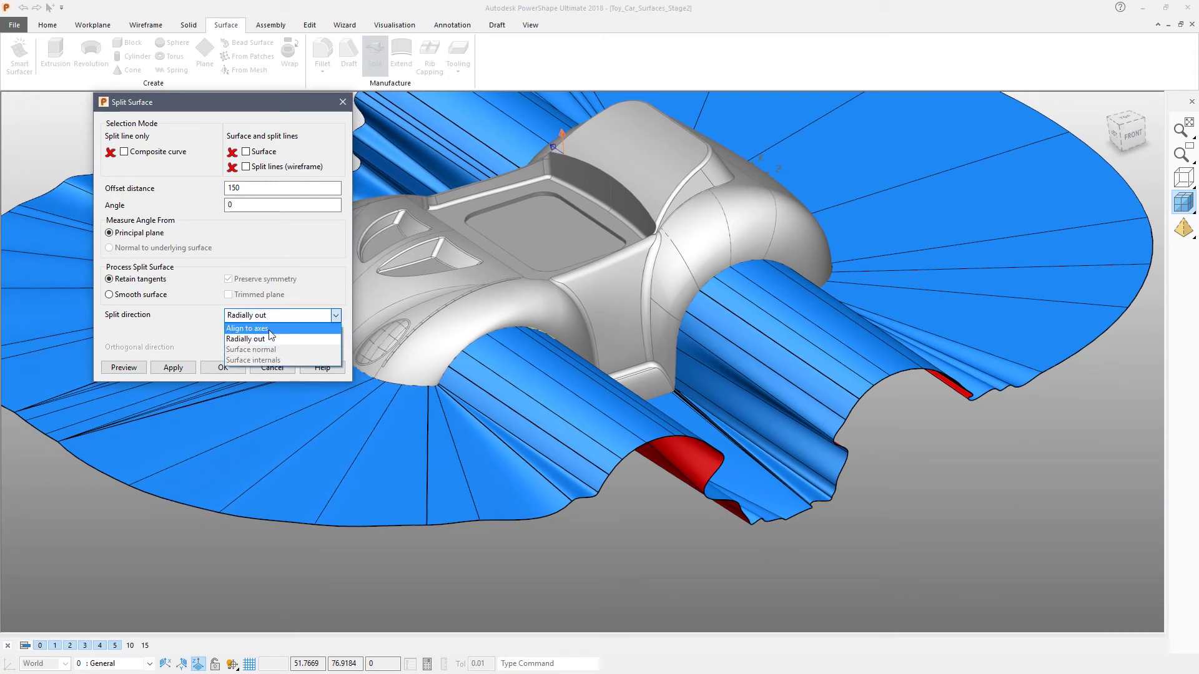
left_click(268, 329)
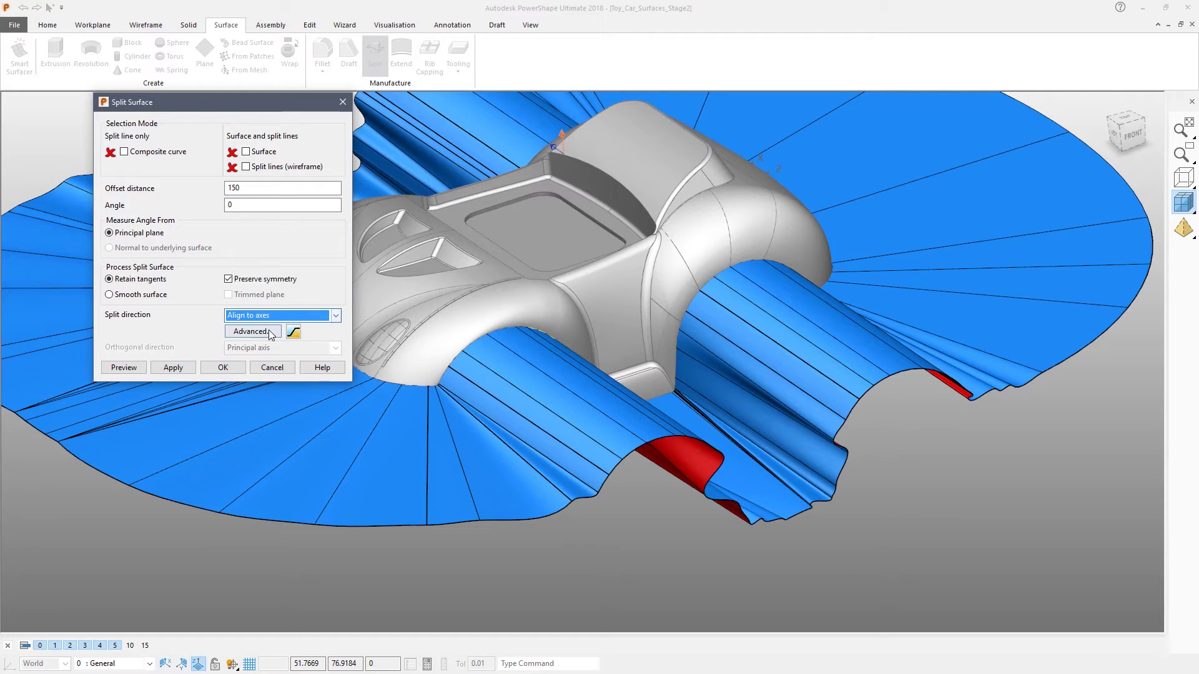
left_click(126, 369)
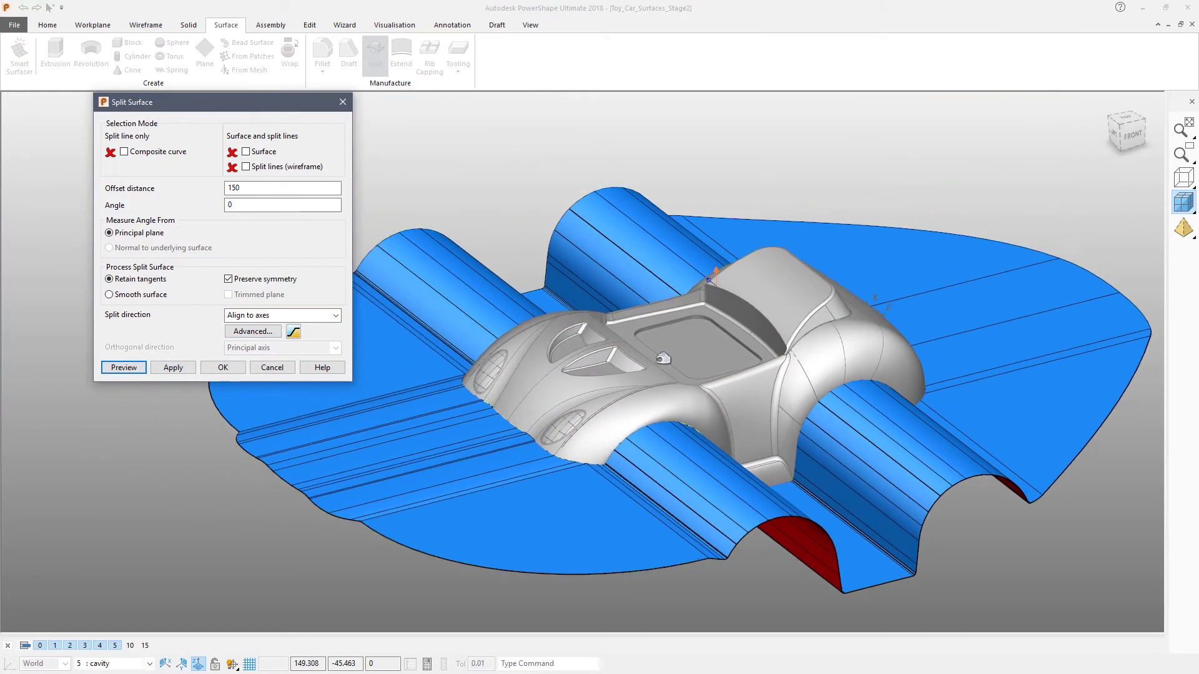
middle_click_drag(663, 358, 653, 289)
middle_click_drag(642, 134, 634, 193)
middle_click_drag(500, 247, 496, 282)
middle_click_drag(658, 204, 704, 185)
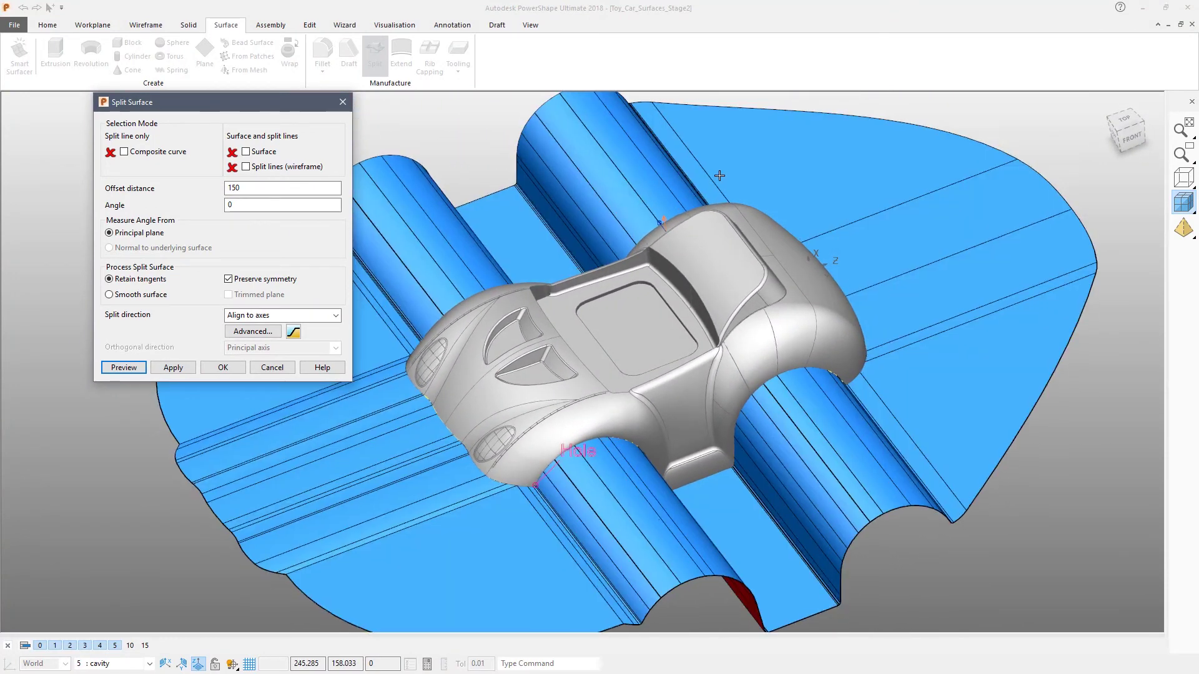
scroll(724, 200, "down", 2)
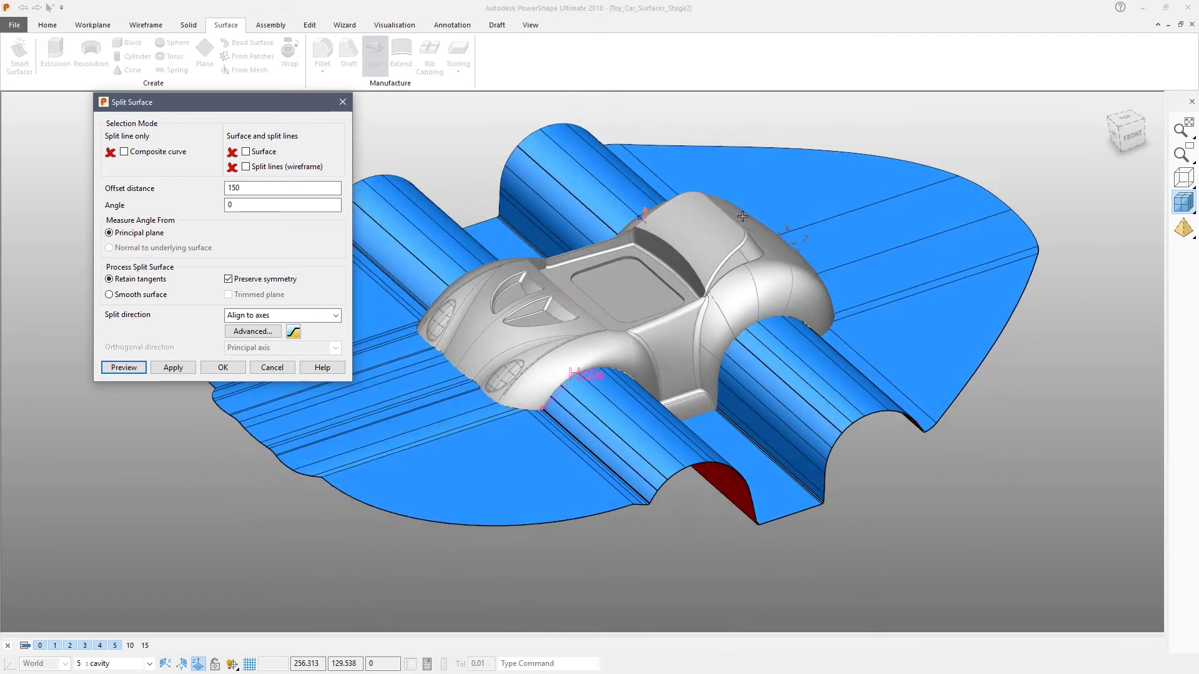
middle_click_drag(742, 216, 688, 165)
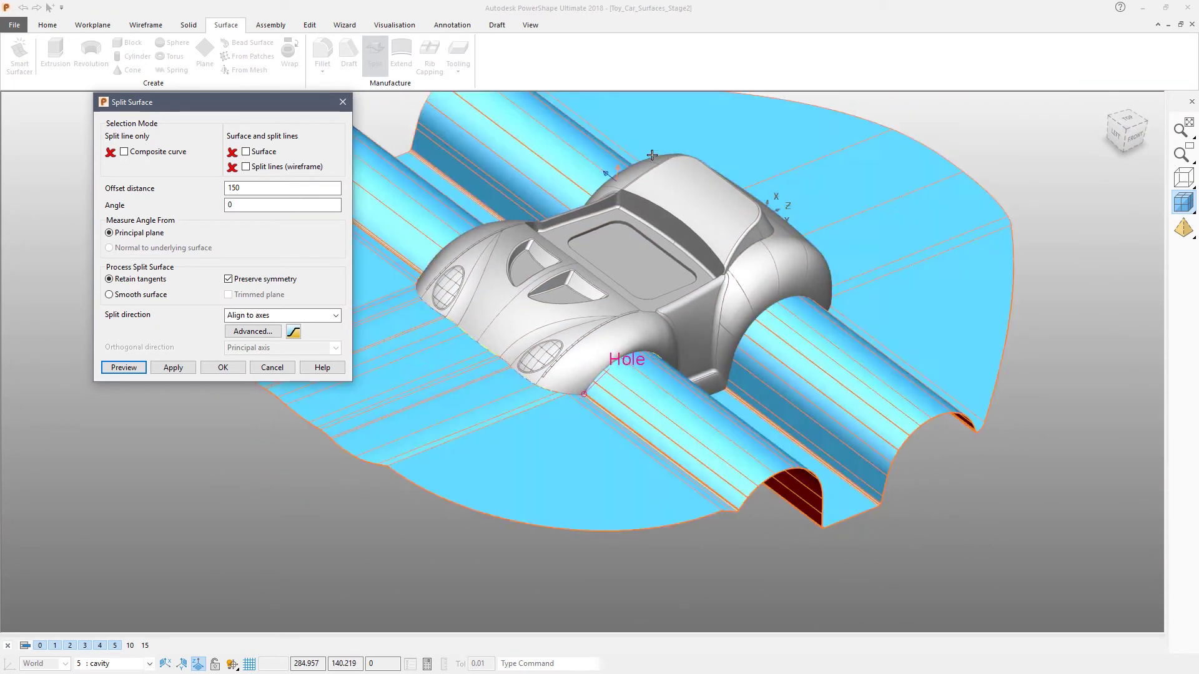
left_click(178, 371)
left_click(174, 368)
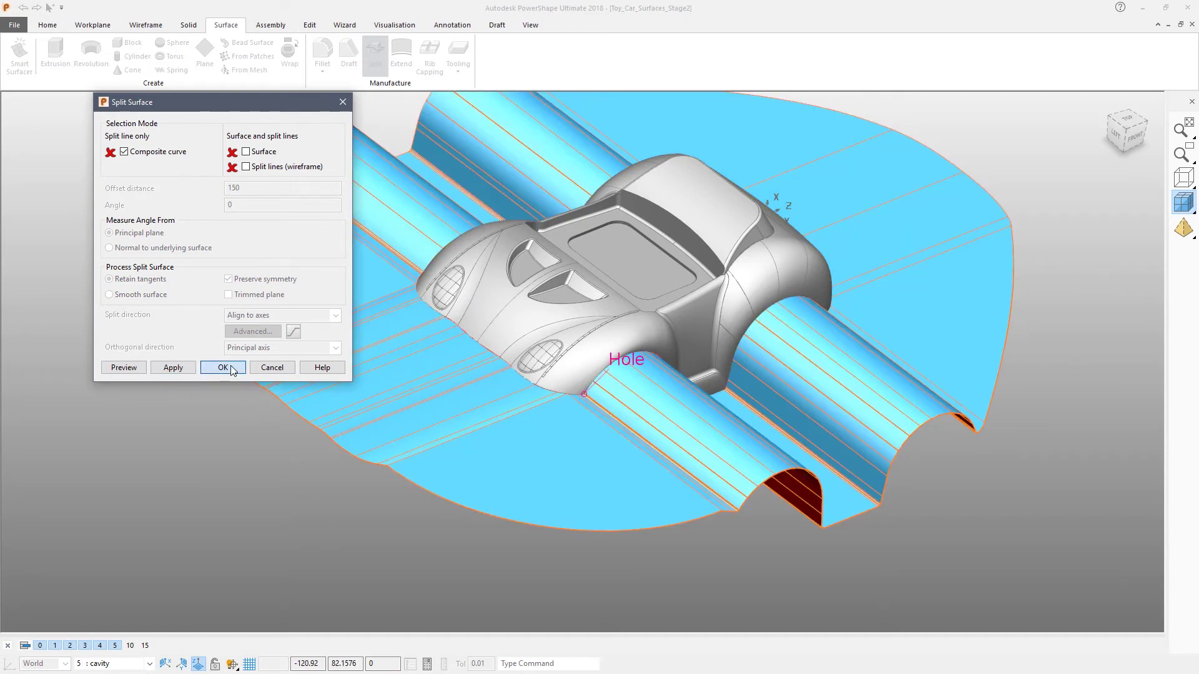
left_click(223, 368)
Step: Copy the split surface, placing one copy on level 10 (core) and the other on level 5 (cavity)
left_click(676, 374)
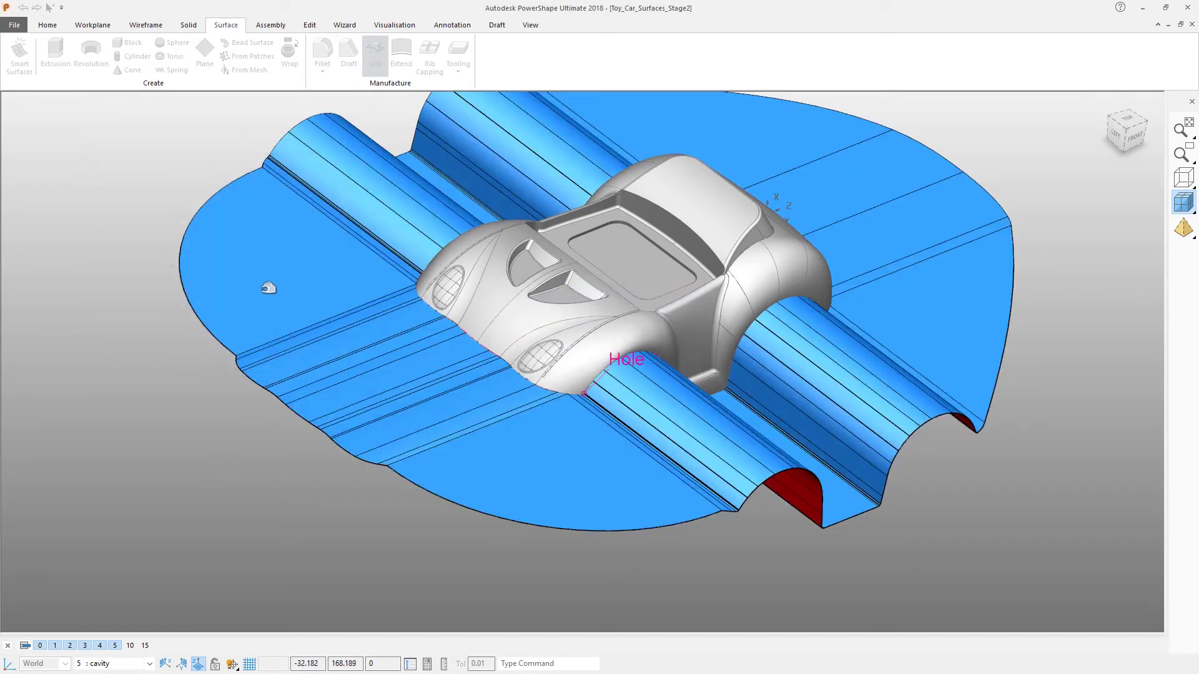
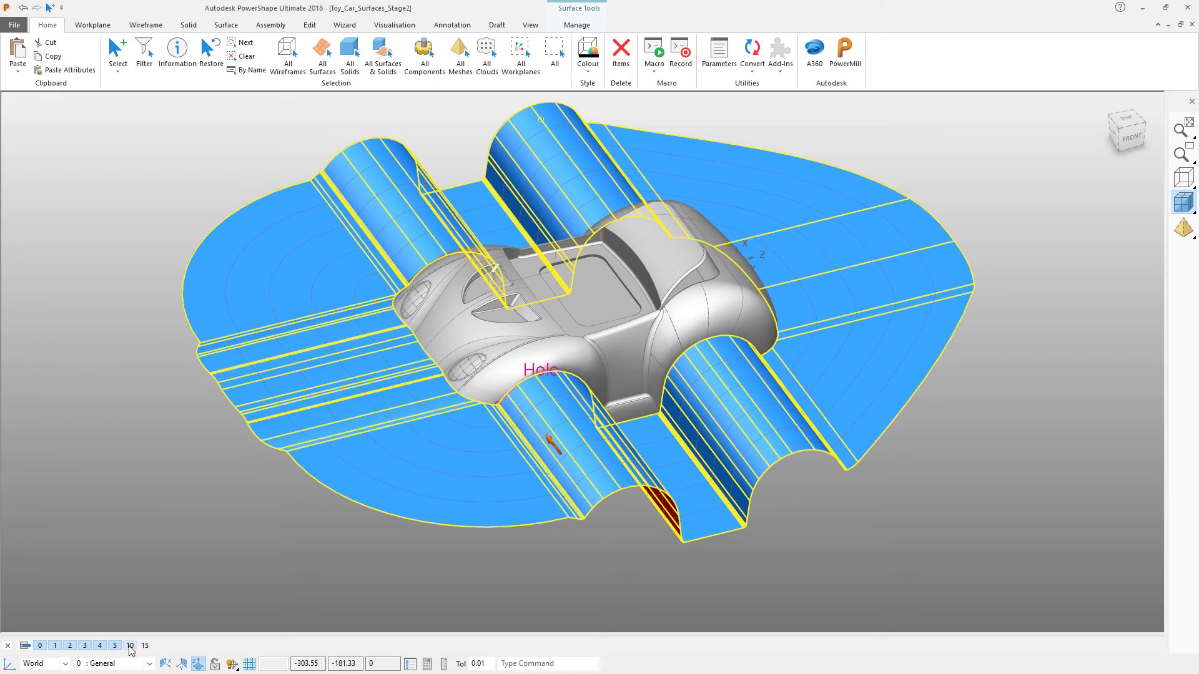
key("Escape")
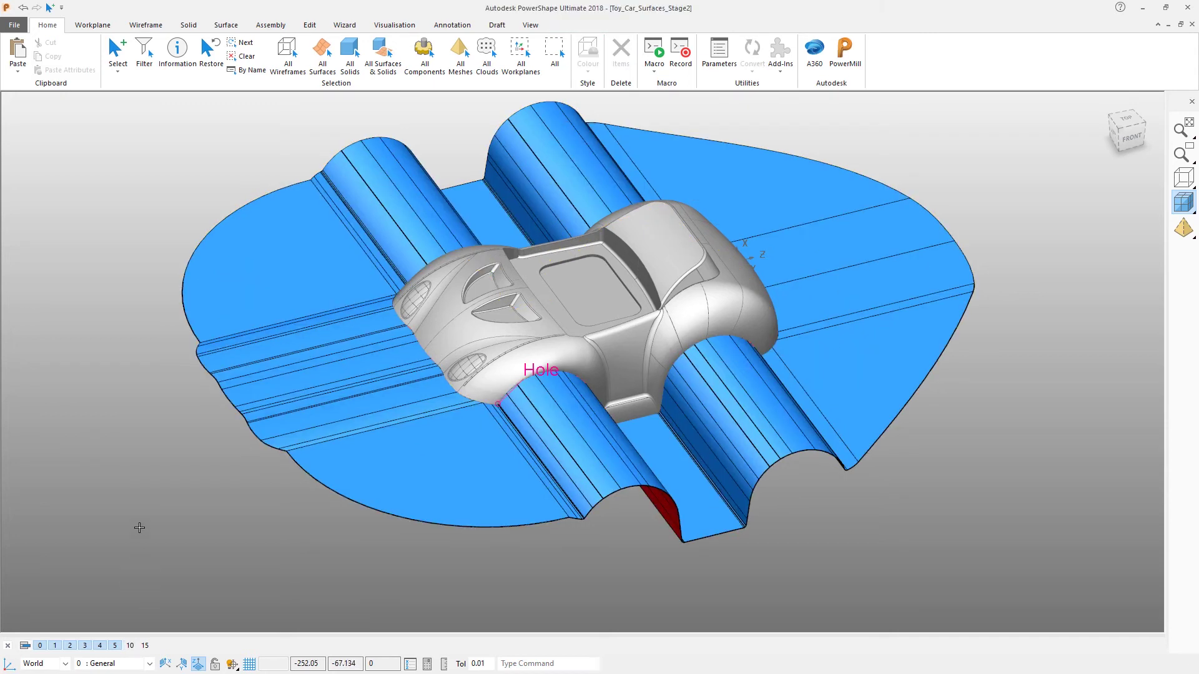
key("ctrl+a")
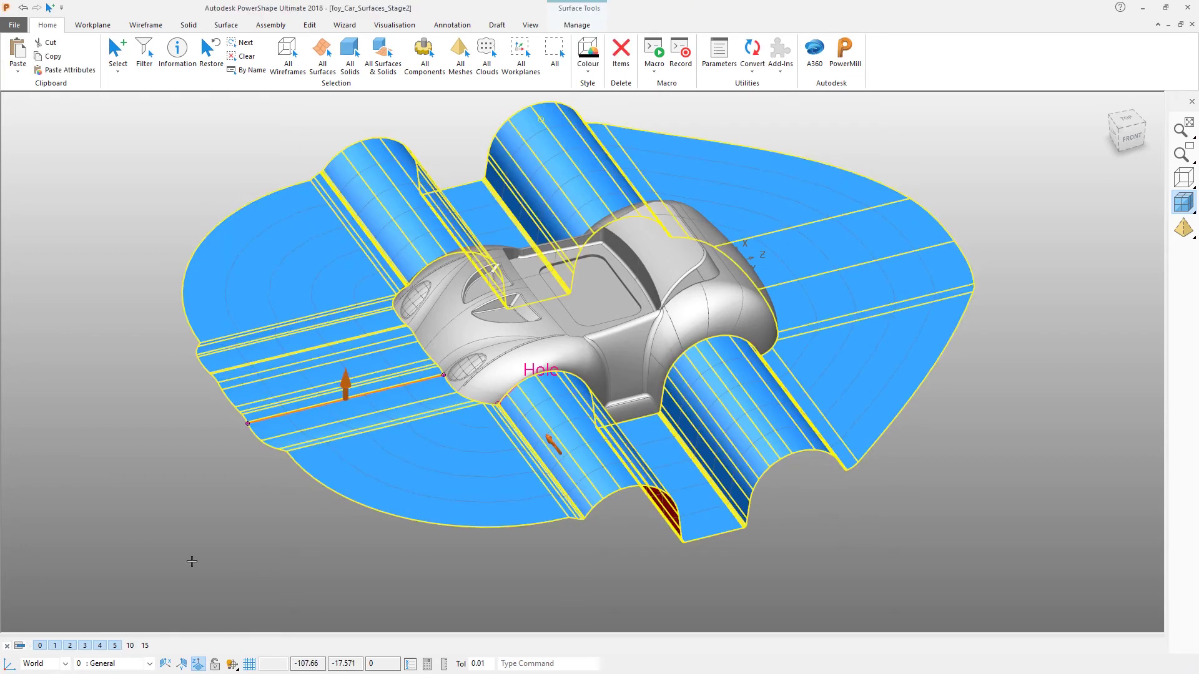
right_click(117, 647)
left_click(153, 519)
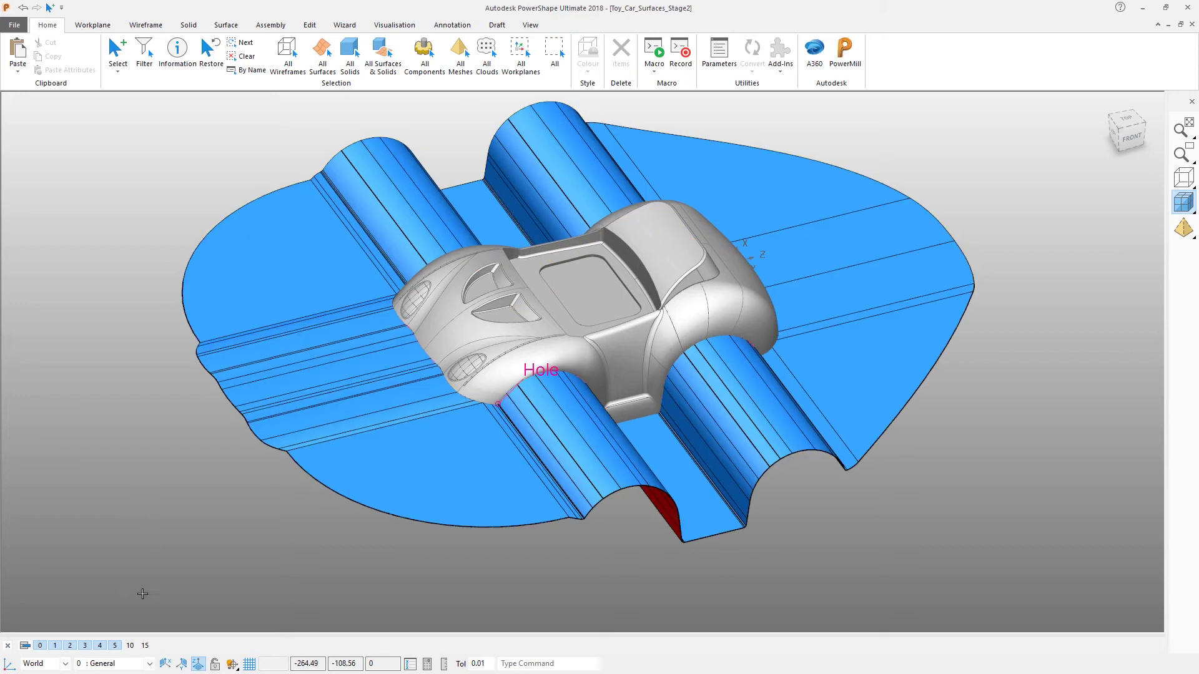
Step: Display level 10 in place of level 5 to check its split surface copy, and return to level 5
left_click(116, 646)
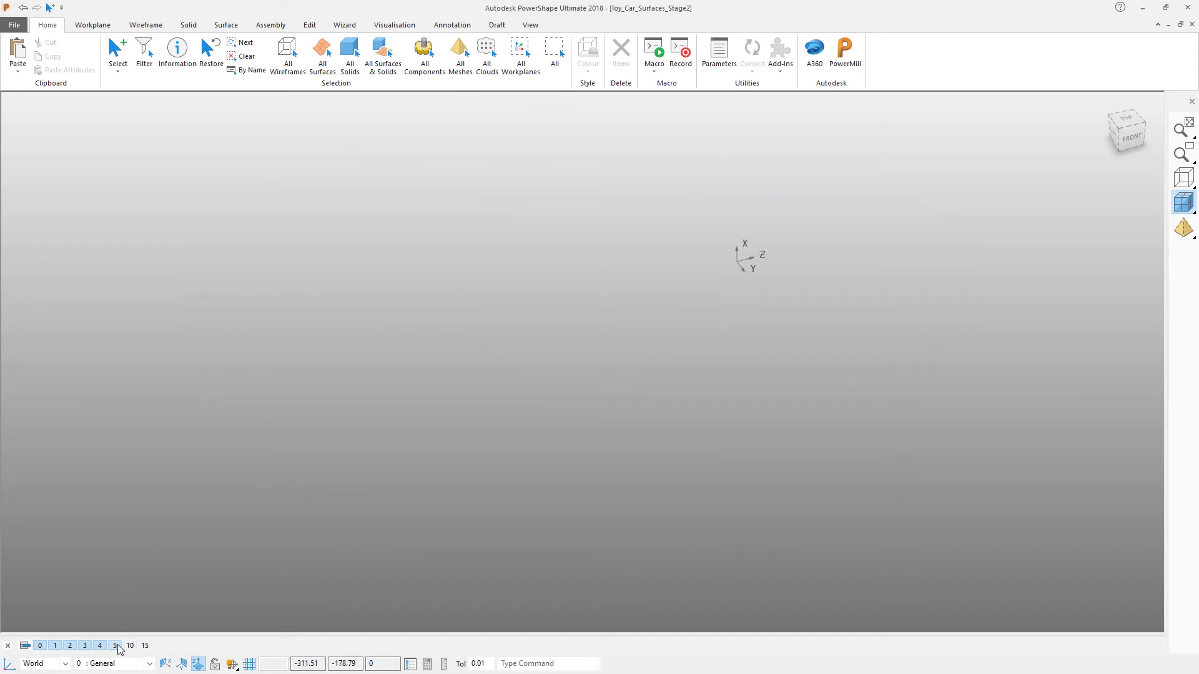
left_click(131, 646)
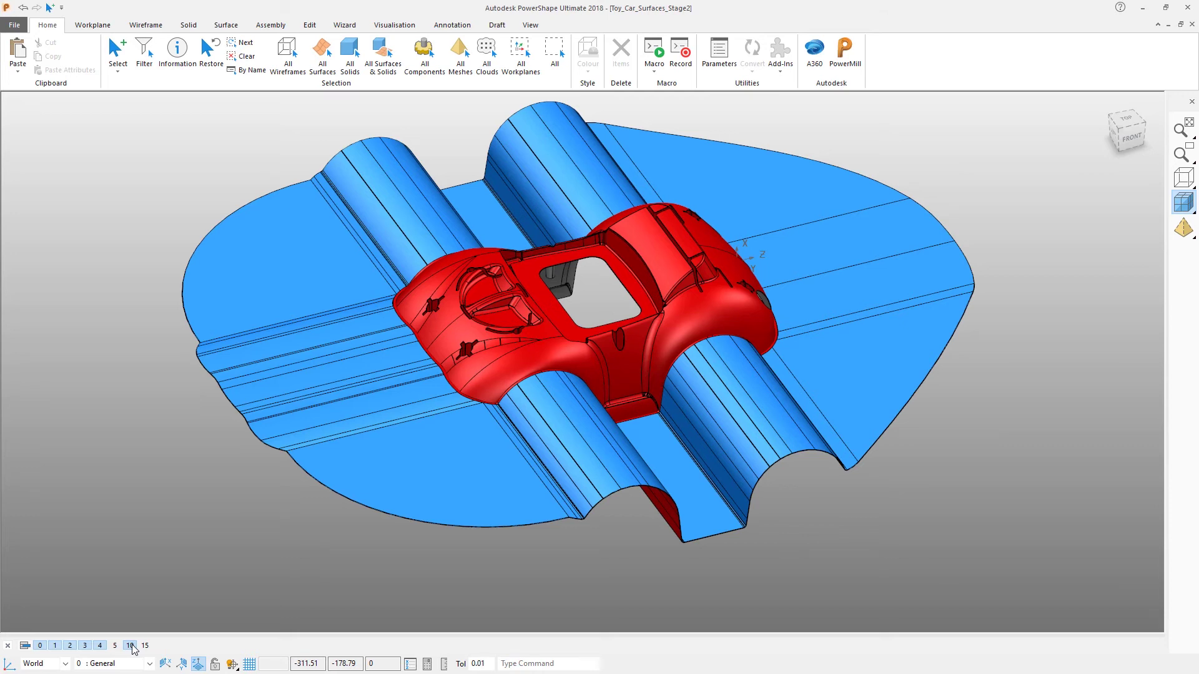
left_click(131, 647)
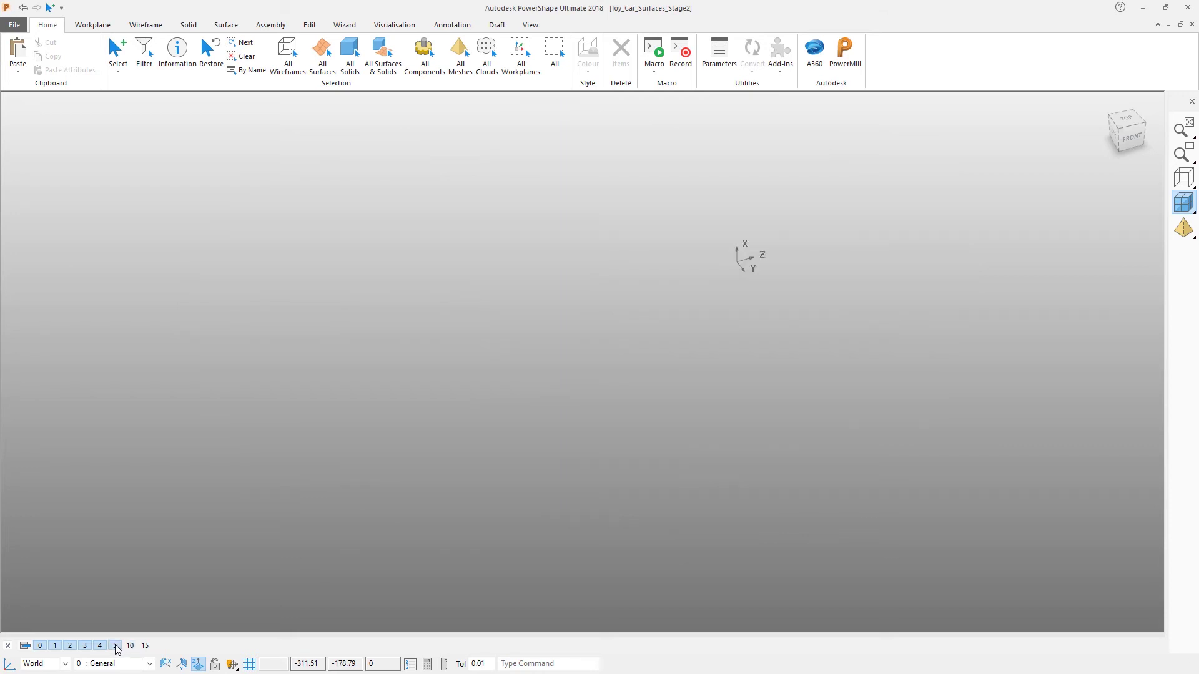
left_click(115, 646)
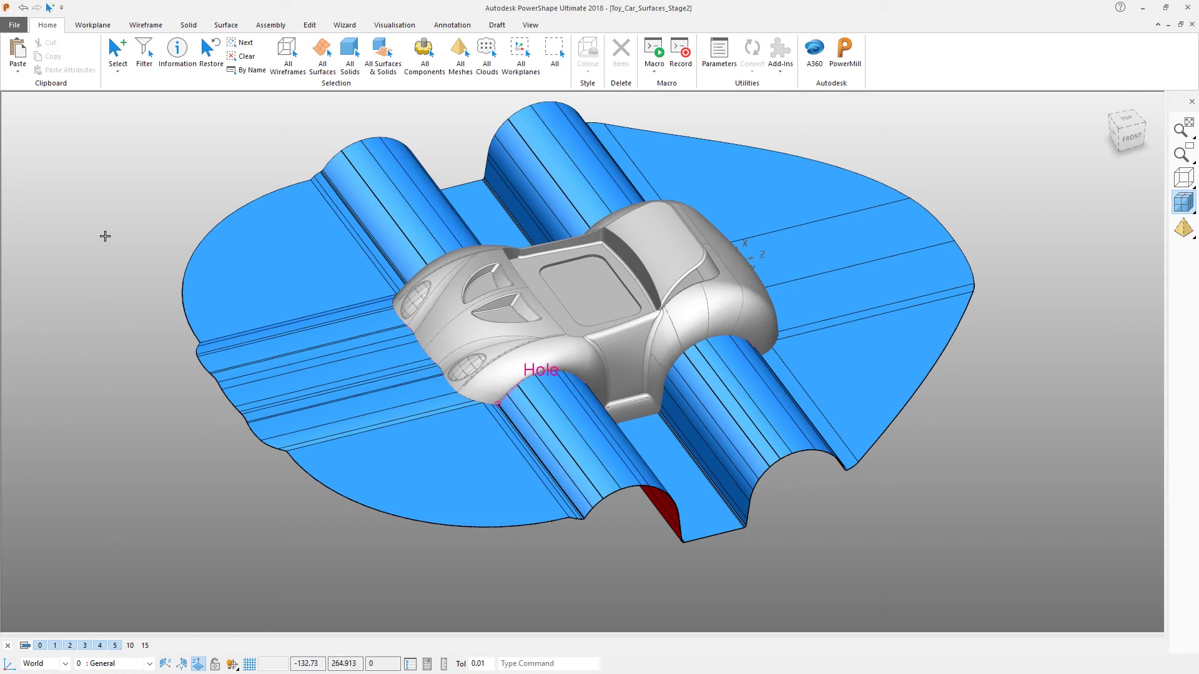
Step: Sew the split surface around the car body onto the cavity solid
left_click(595, 289)
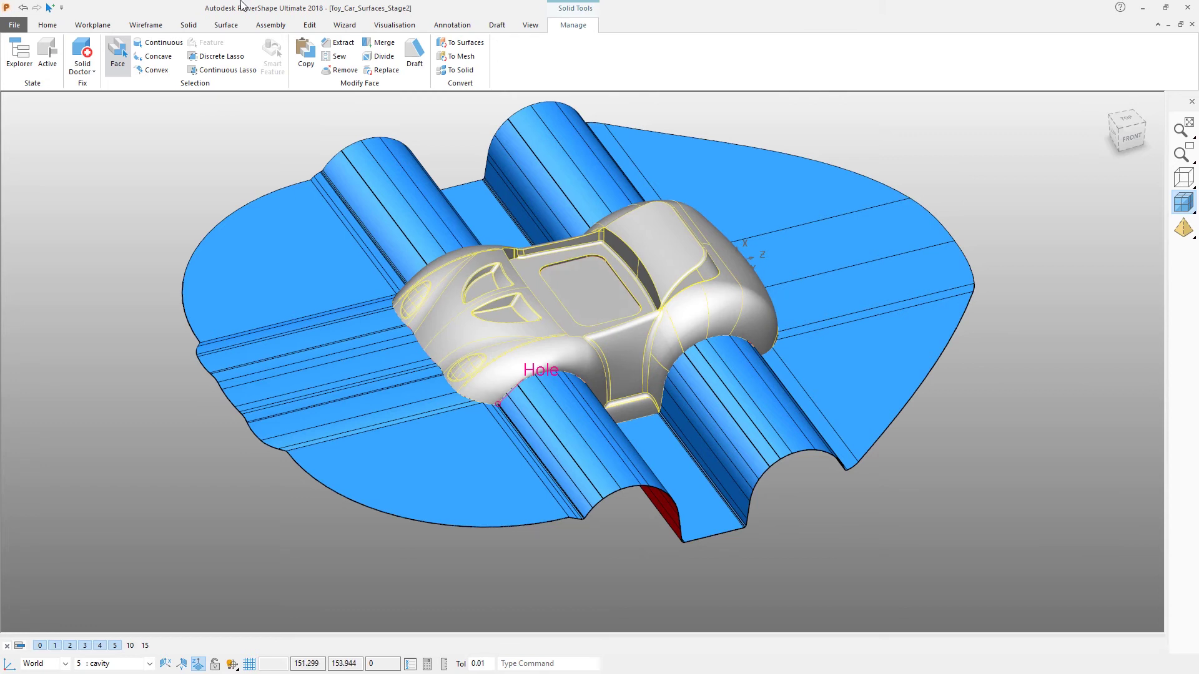
left_click(336, 57)
left_click(299, 235)
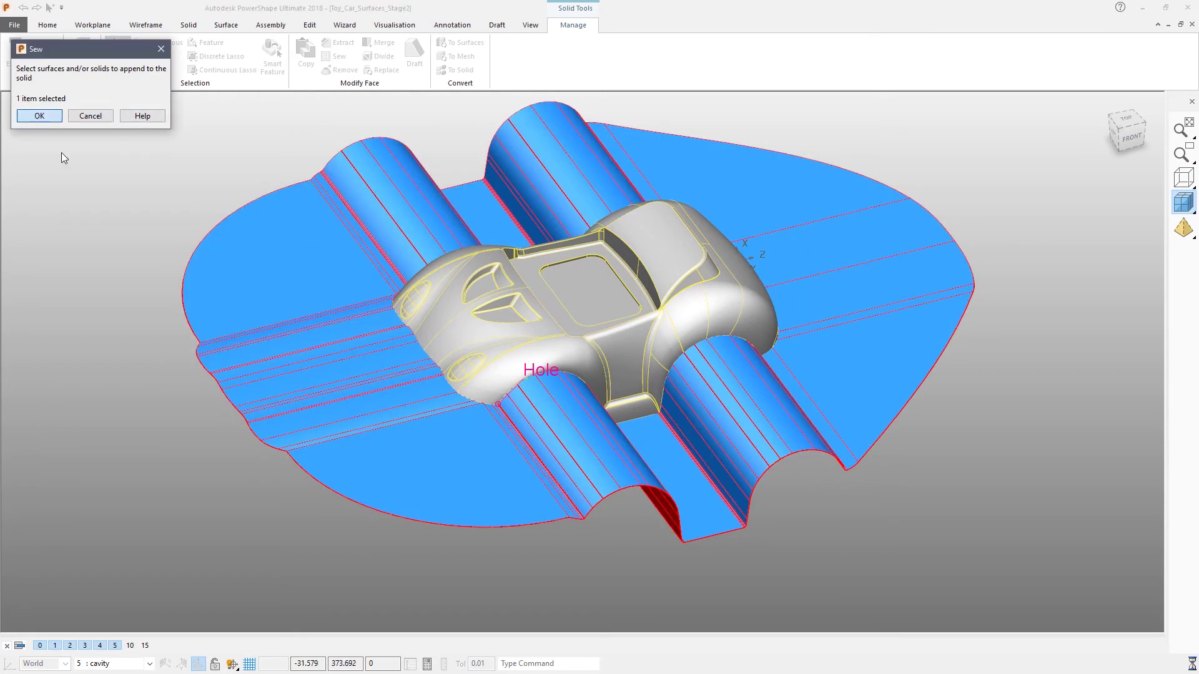
key("Return")
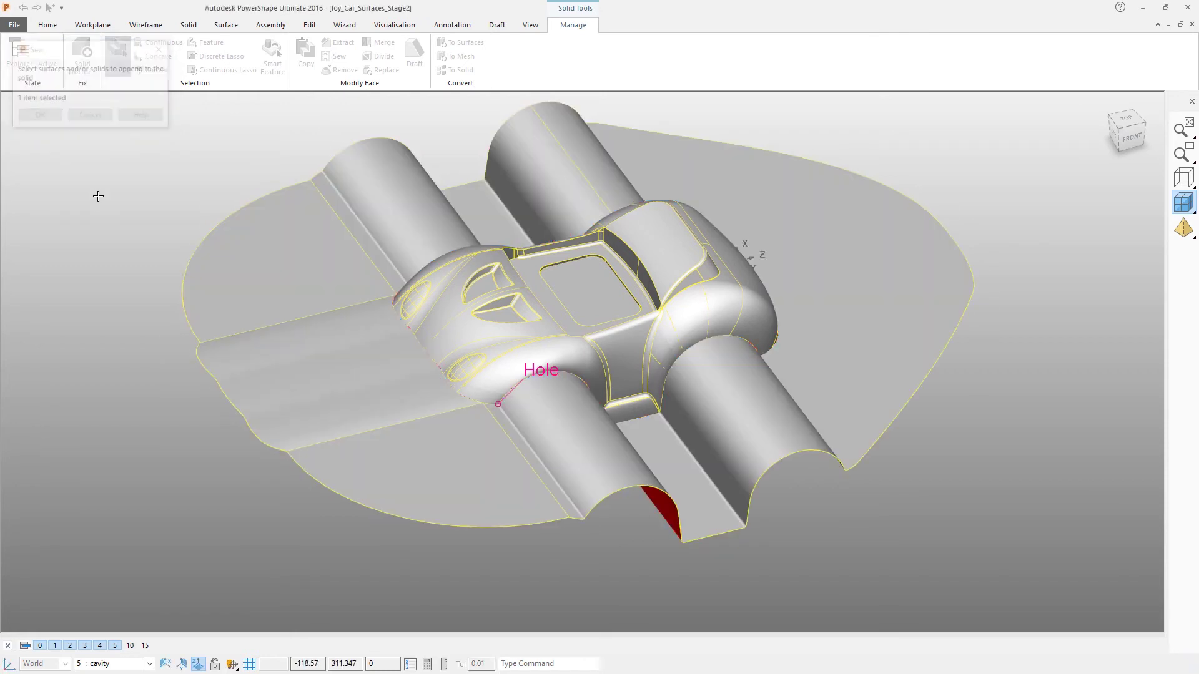
middle_click_drag(99, 196, 102, 196)
middle_click_drag(607, 212, 631, 237)
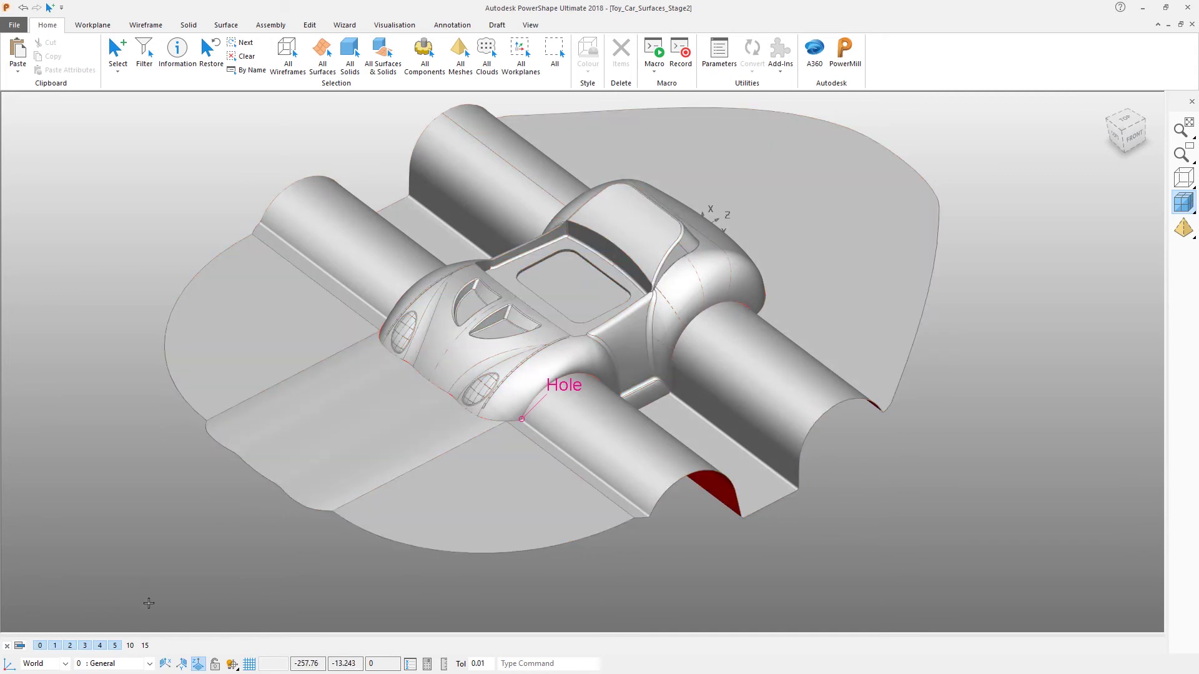
Step: Display level 10 instead of level 5, select the core solid and show only that solid
left_click(115, 647)
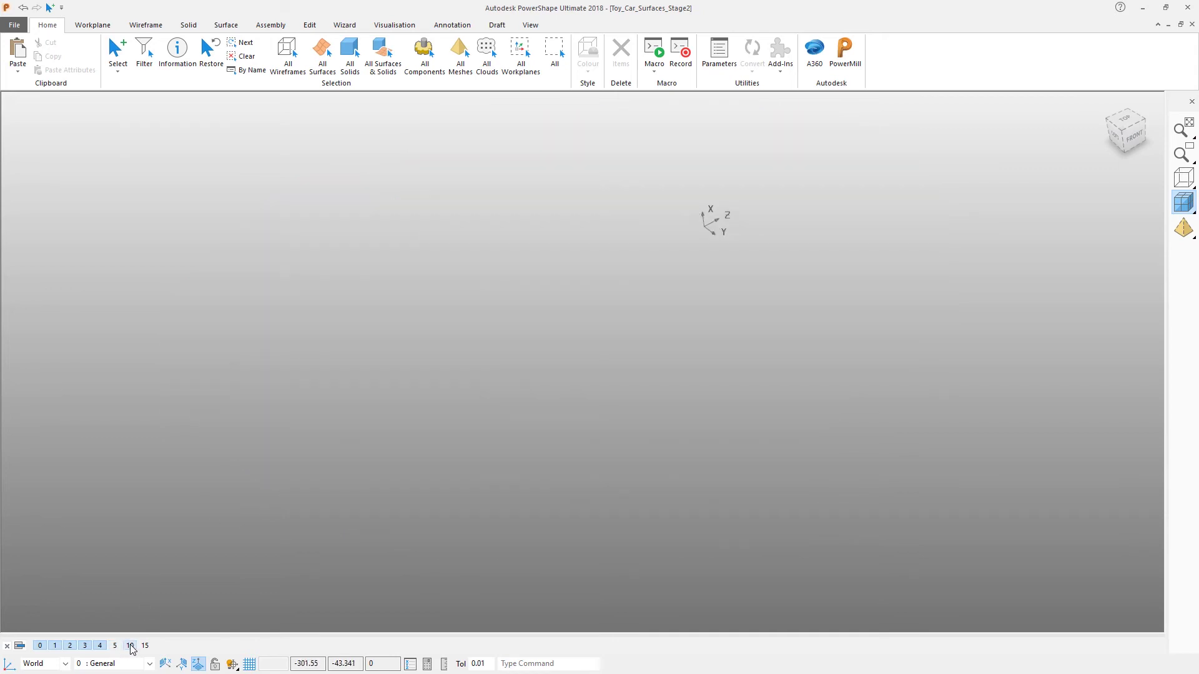
left_click(130, 646)
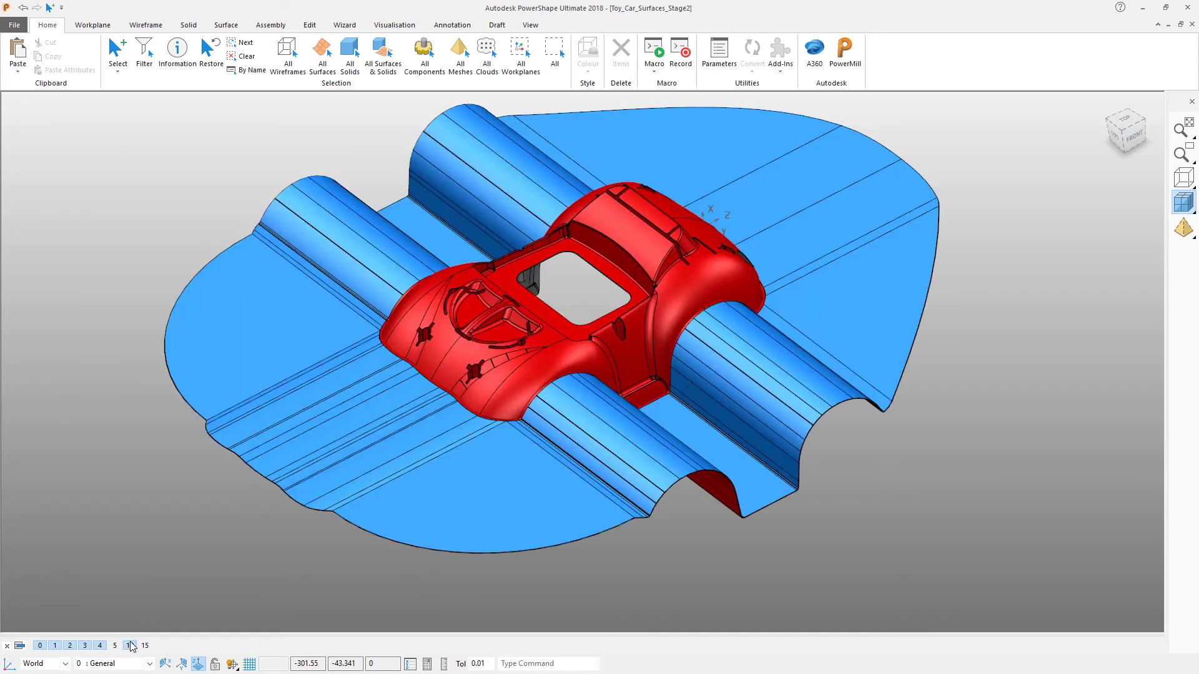
left_click(638, 222)
scroll(582, 335, "up", 3)
middle_click_drag(581, 336, 407, 269)
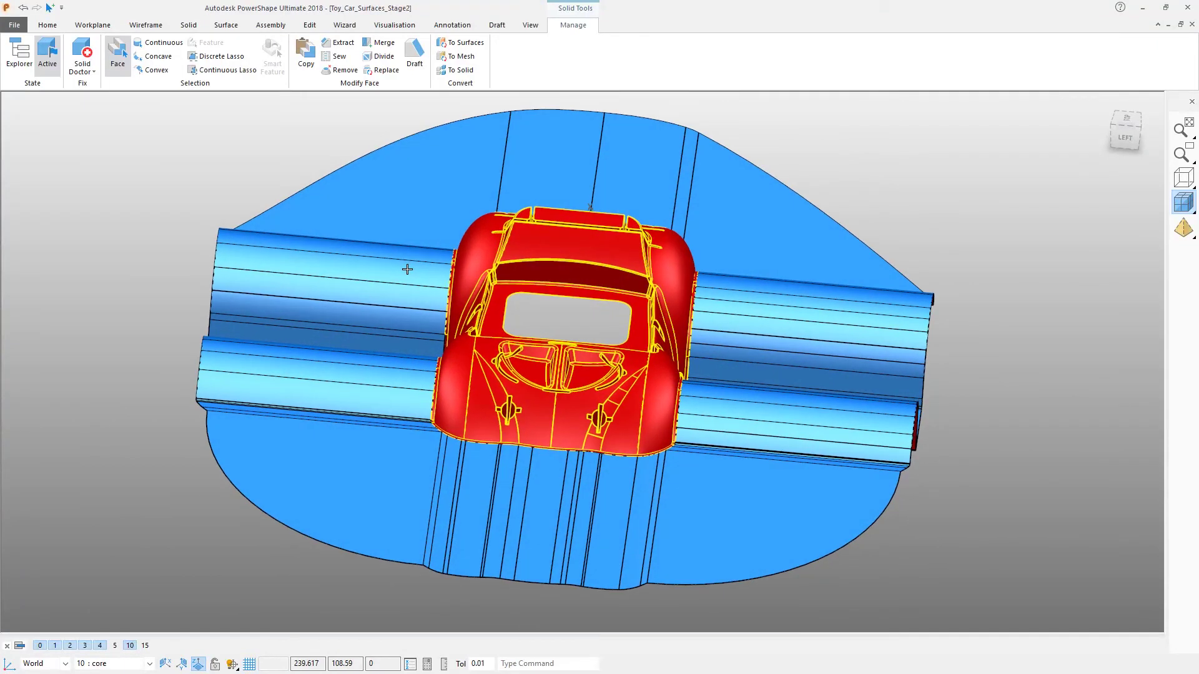
key("ctrl+k")
middle_click_drag(327, 259, 328, 259)
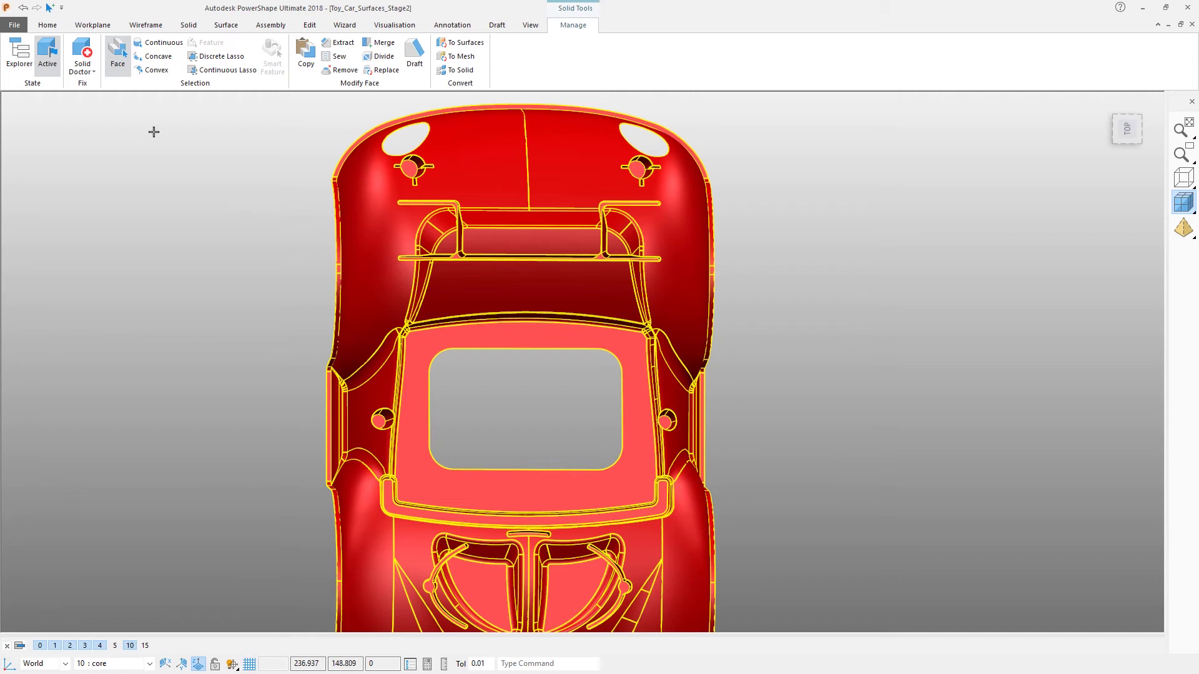
Step: Run Solid Doctor on the core solid and automatically repair the trimming problem on Surface 799
left_click(85, 53)
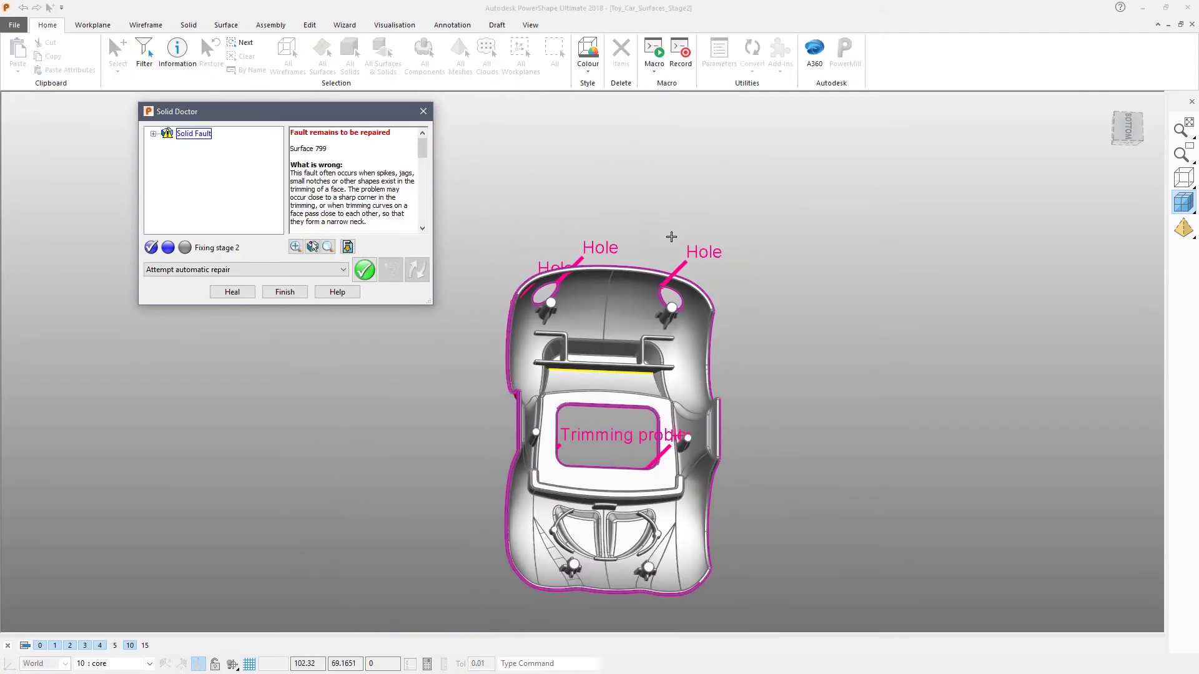
middle_click_drag(622, 259, 610, 391)
scroll(725, 414, "up", 5)
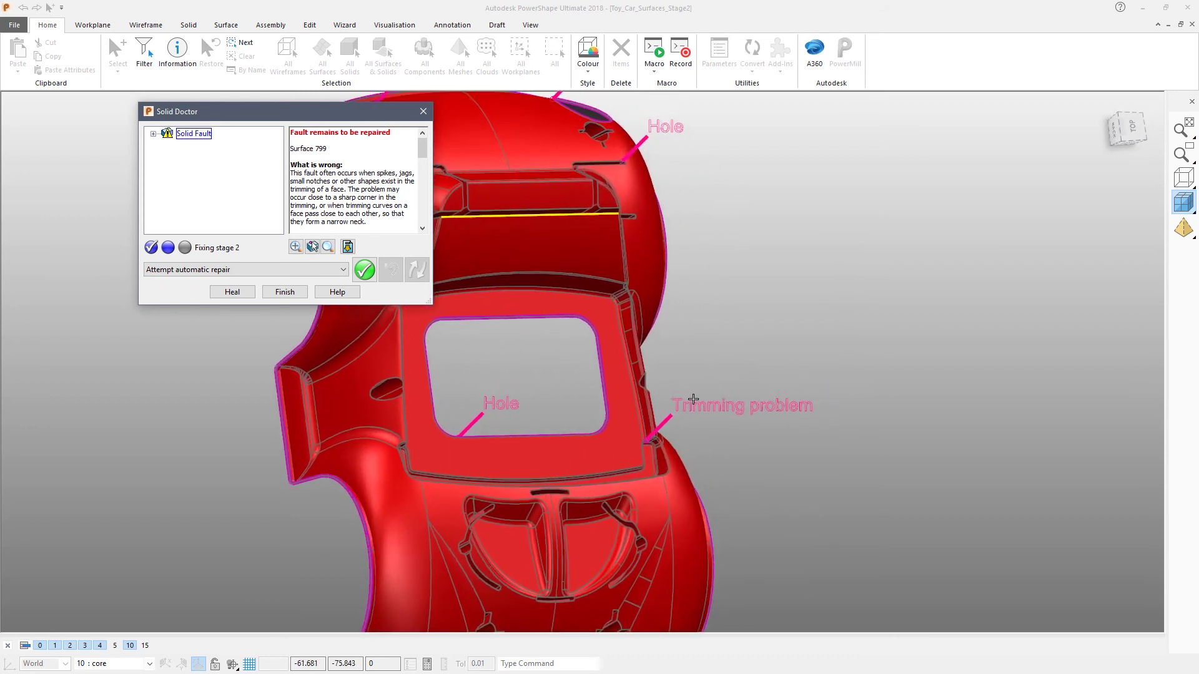
scroll(683, 423, "up", 2)
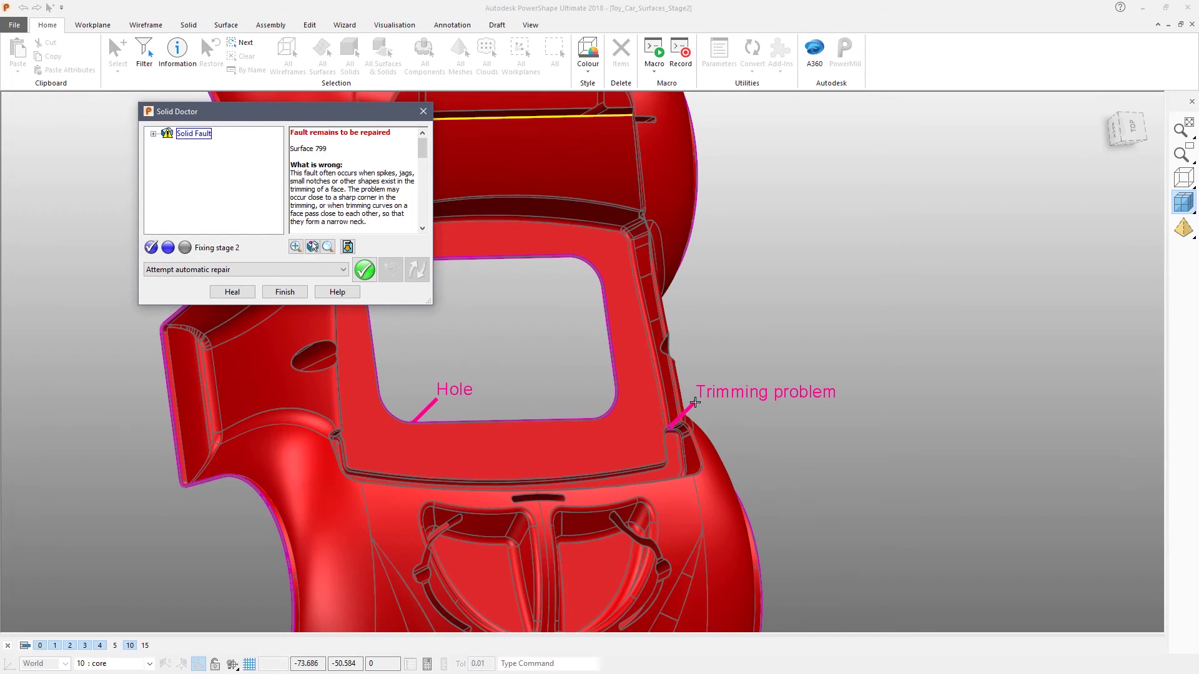
left_click(695, 402)
middle_click_drag(739, 409, 698, 392)
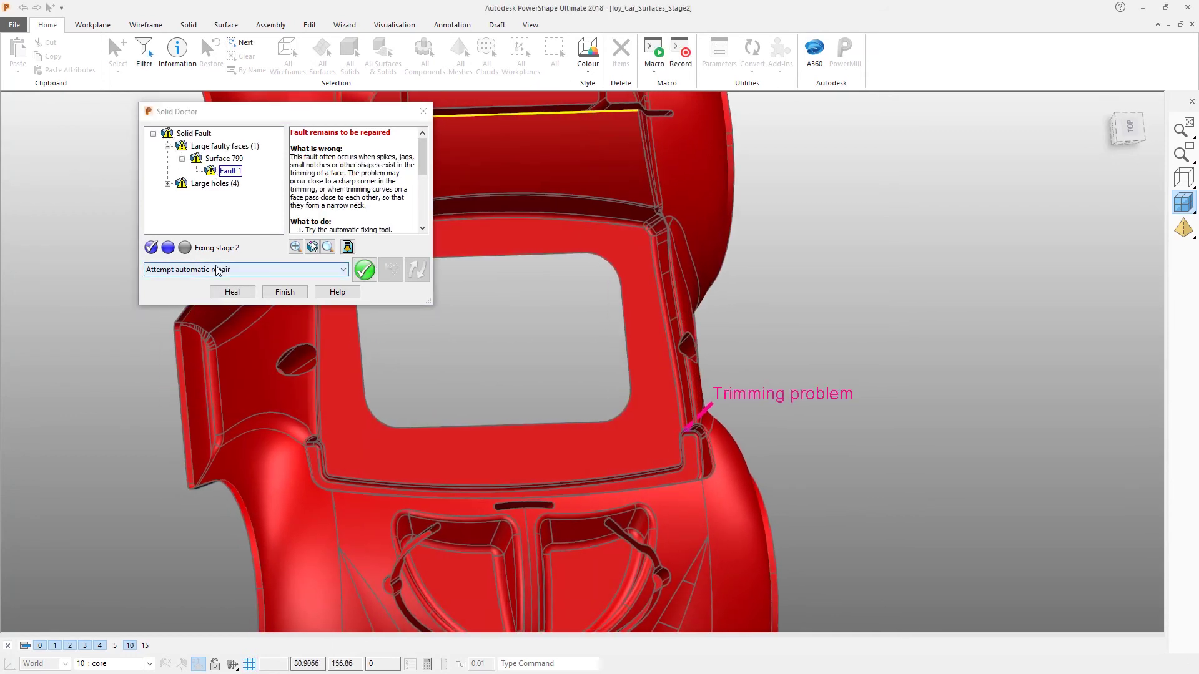
left_click(367, 270)
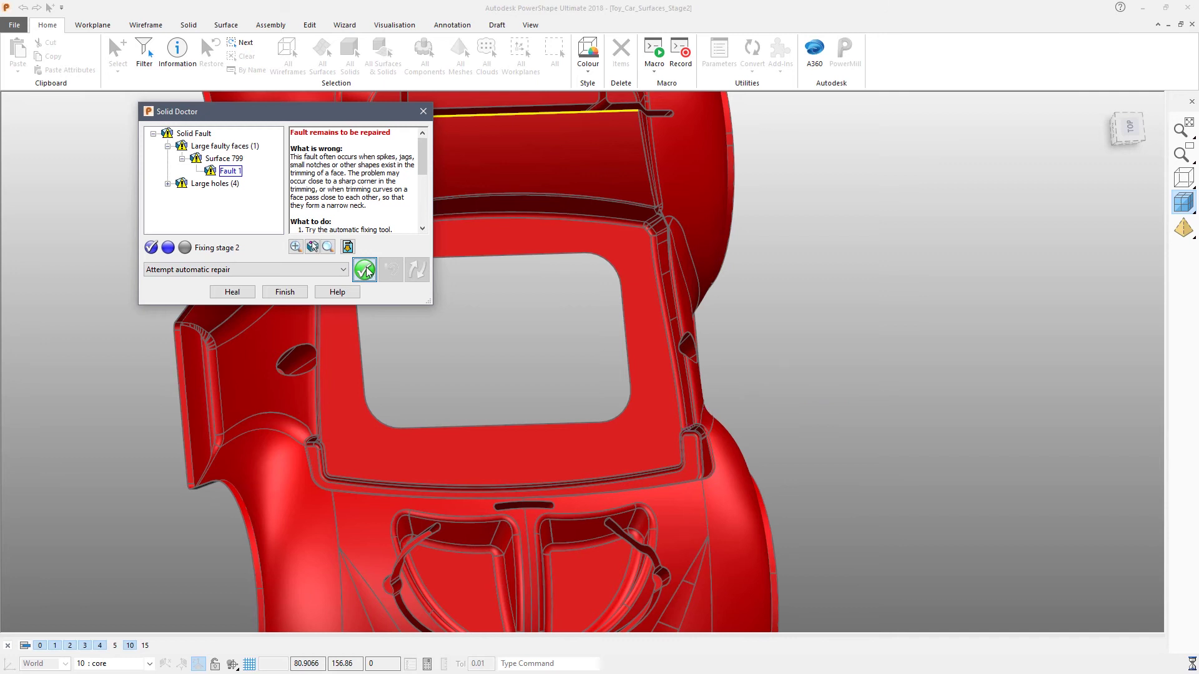
middle_click_drag(686, 431, 754, 422)
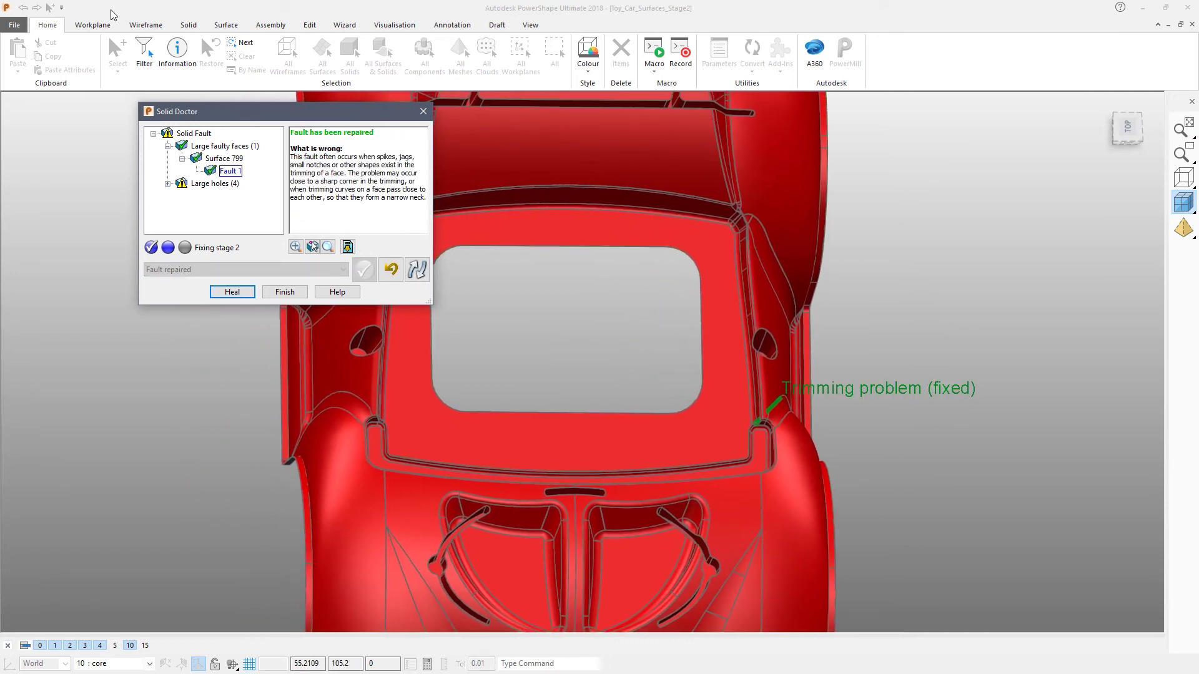
Step: Fill the large window hole in the core's Surface 338 with a non-tangential surface in Solid Doctor
left_click(189, 135)
middle_click_drag(490, 367, 509, 292)
left_click(511, 292)
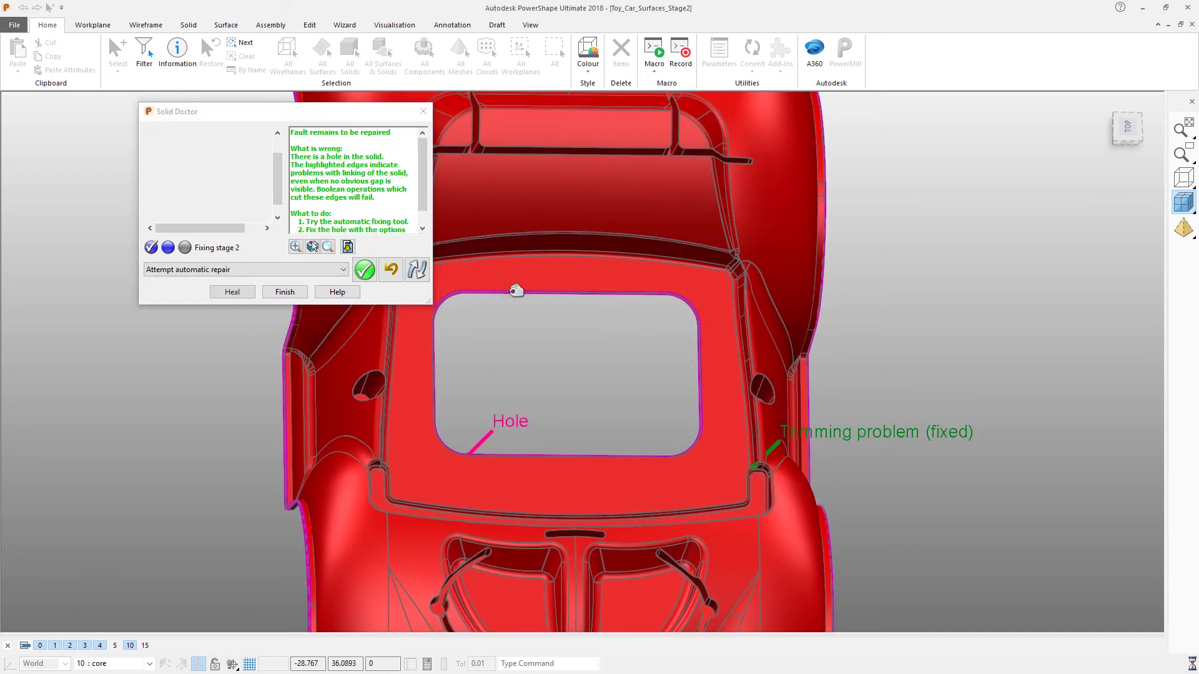
left_click(343, 269)
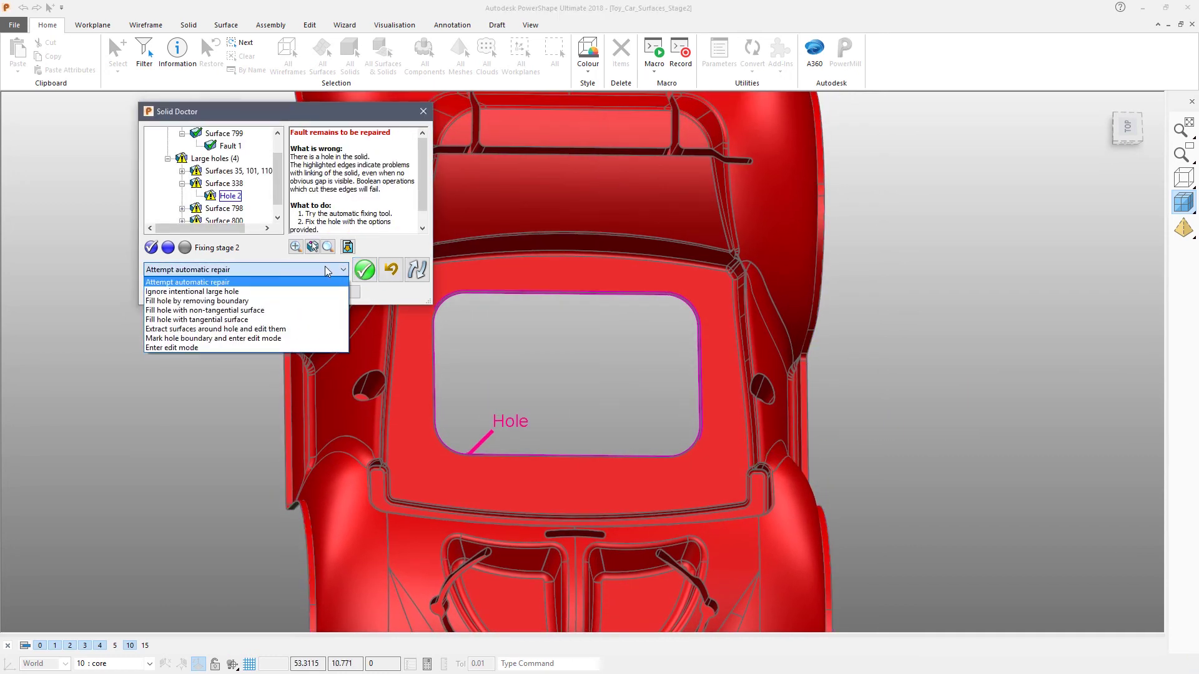
left_click(188, 310)
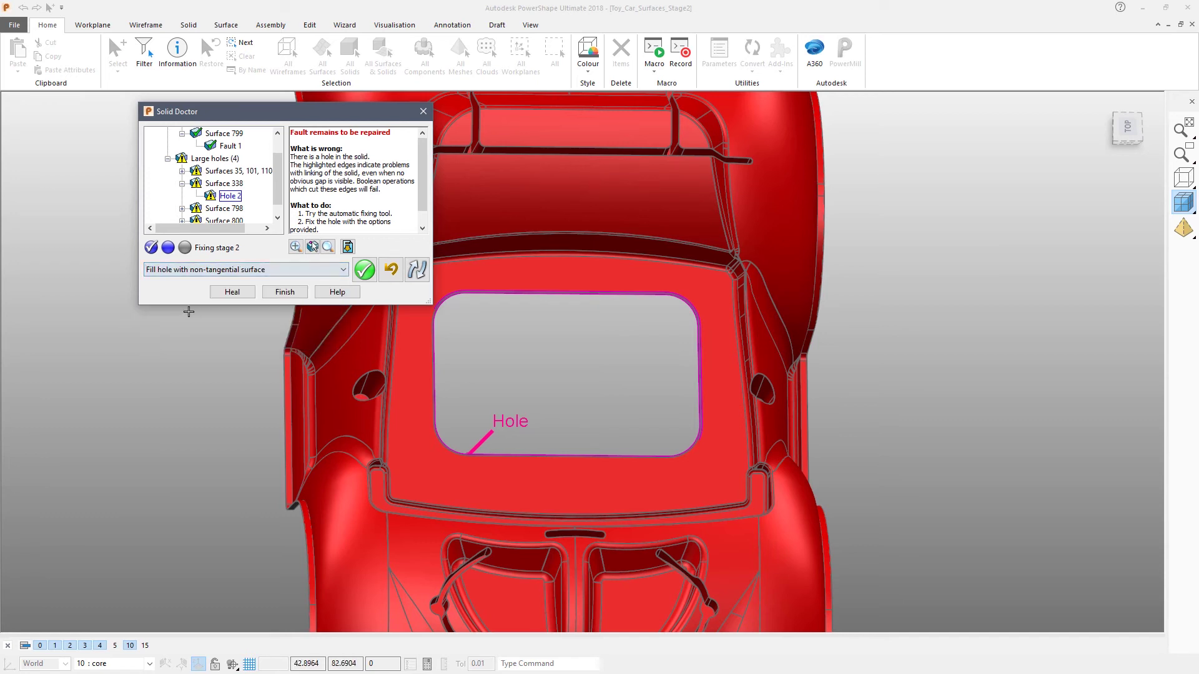
left_click(231, 293)
left_click(365, 272)
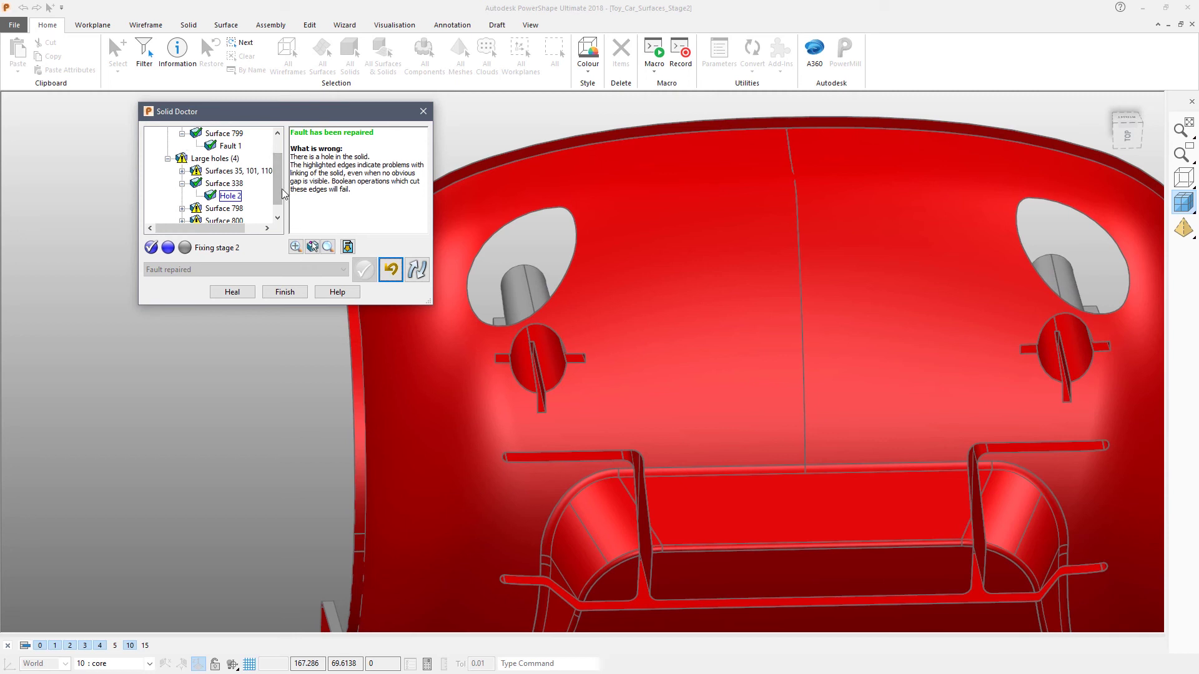
Step: Fill the holes in Surface 798 and Surface 800 together by removing their boundaries, and finish the Solid Doctor repair
scroll(278, 199, "down", 1)
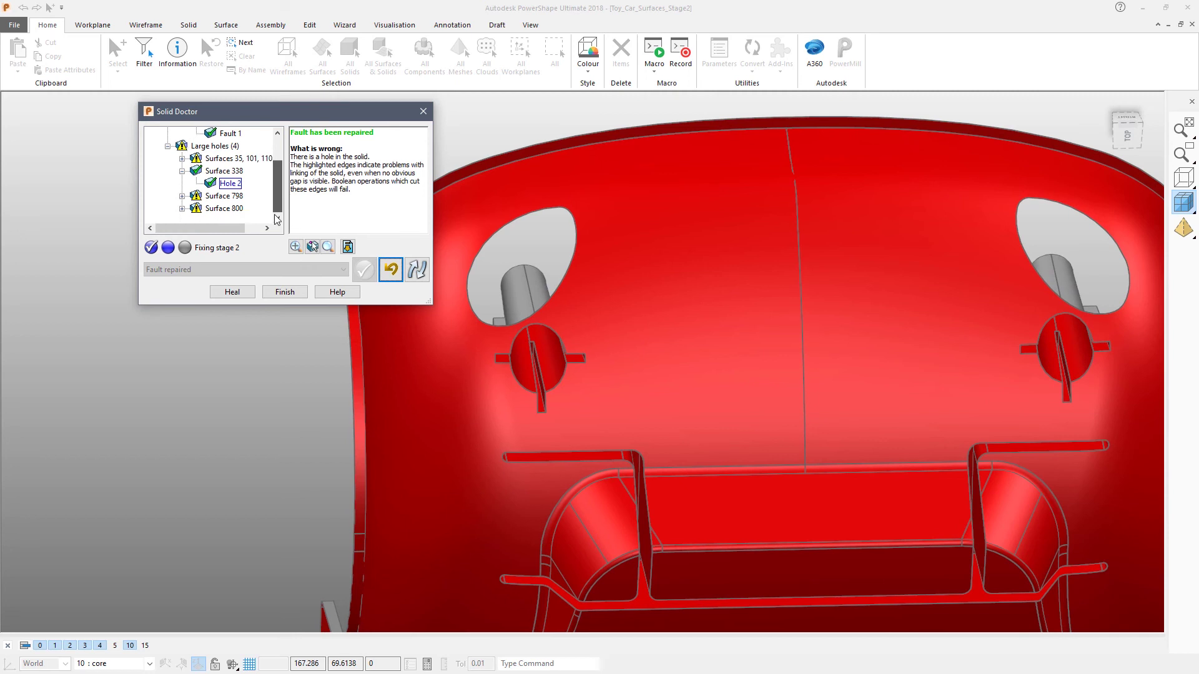
left_click(199, 199)
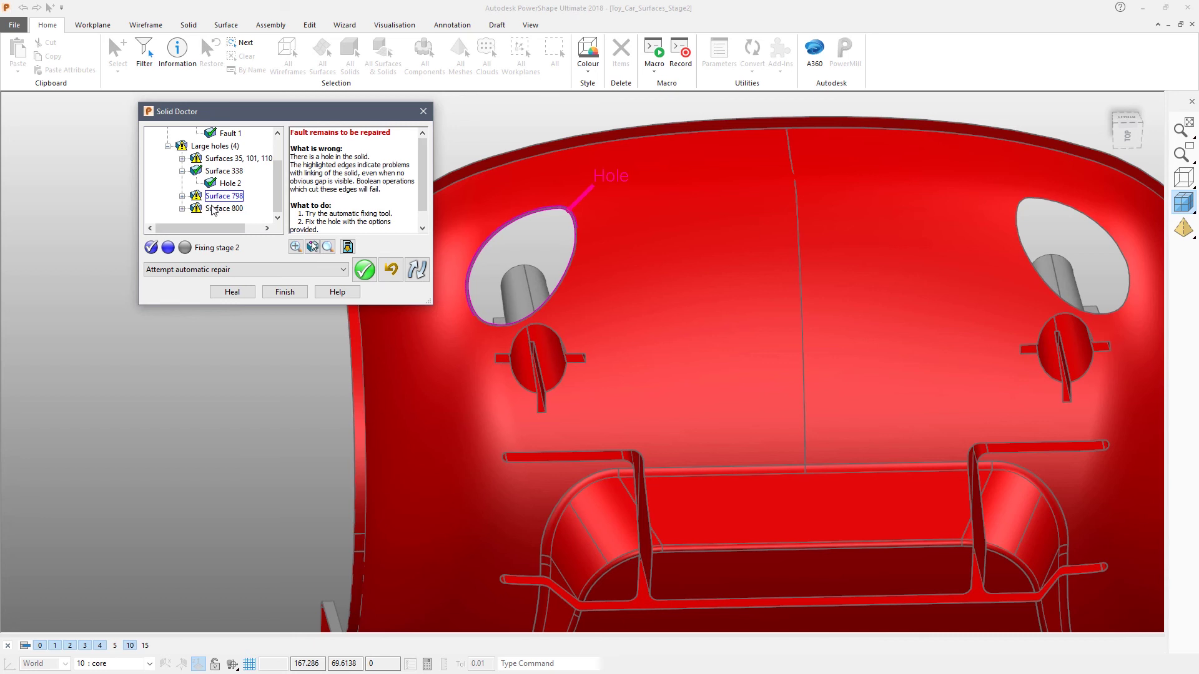
left_click(223, 208, "ctrl")
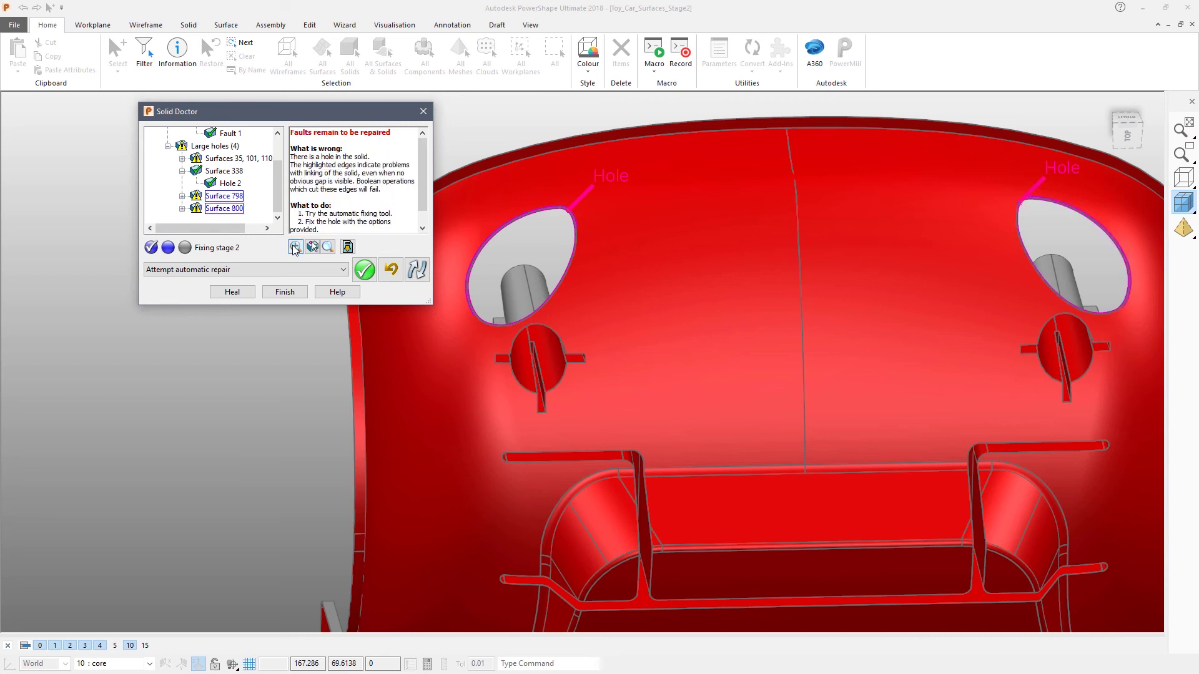
left_click(343, 270)
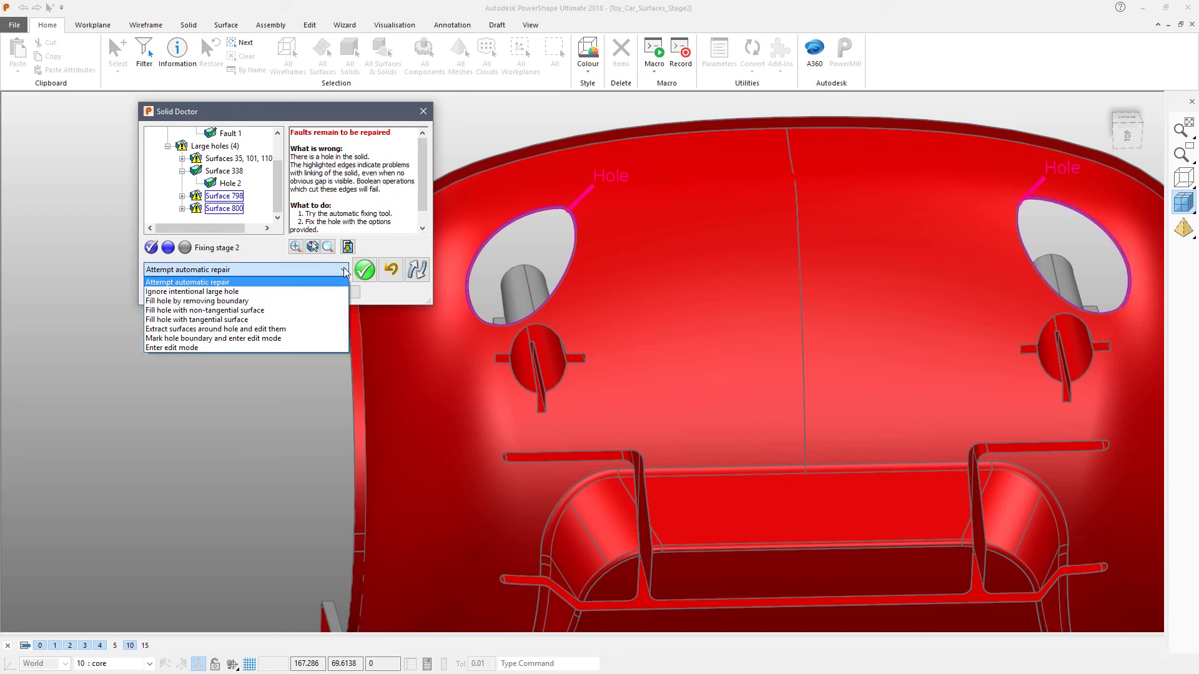
left_click(178, 302)
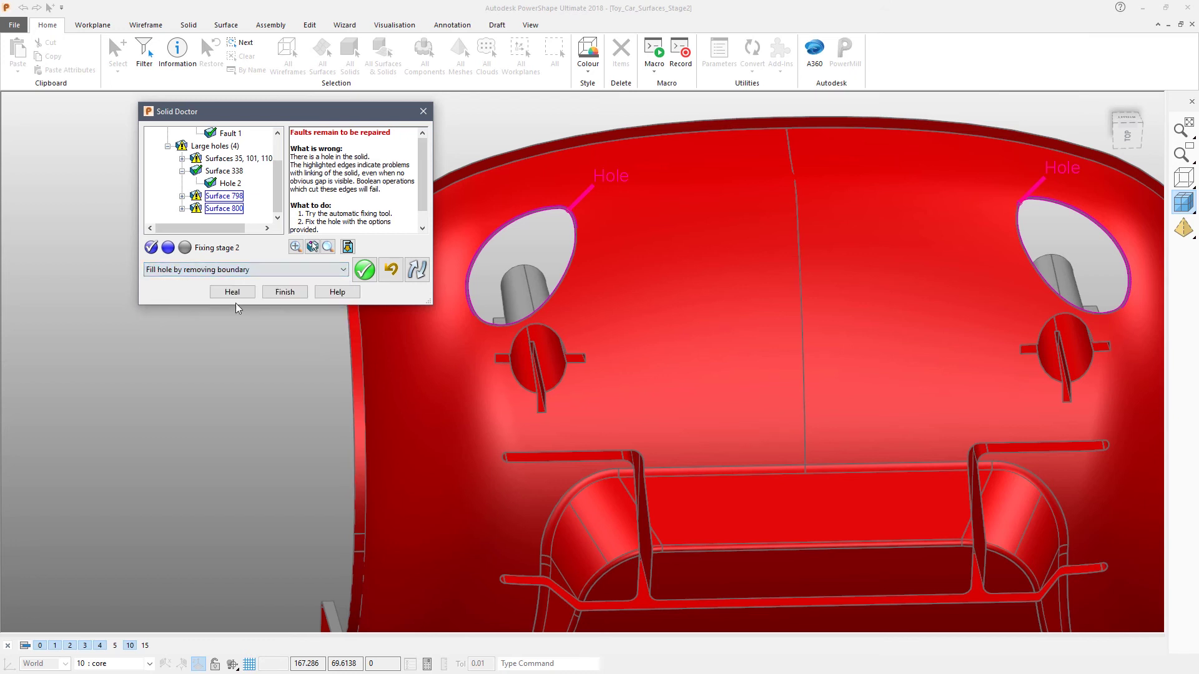
left_click(368, 273)
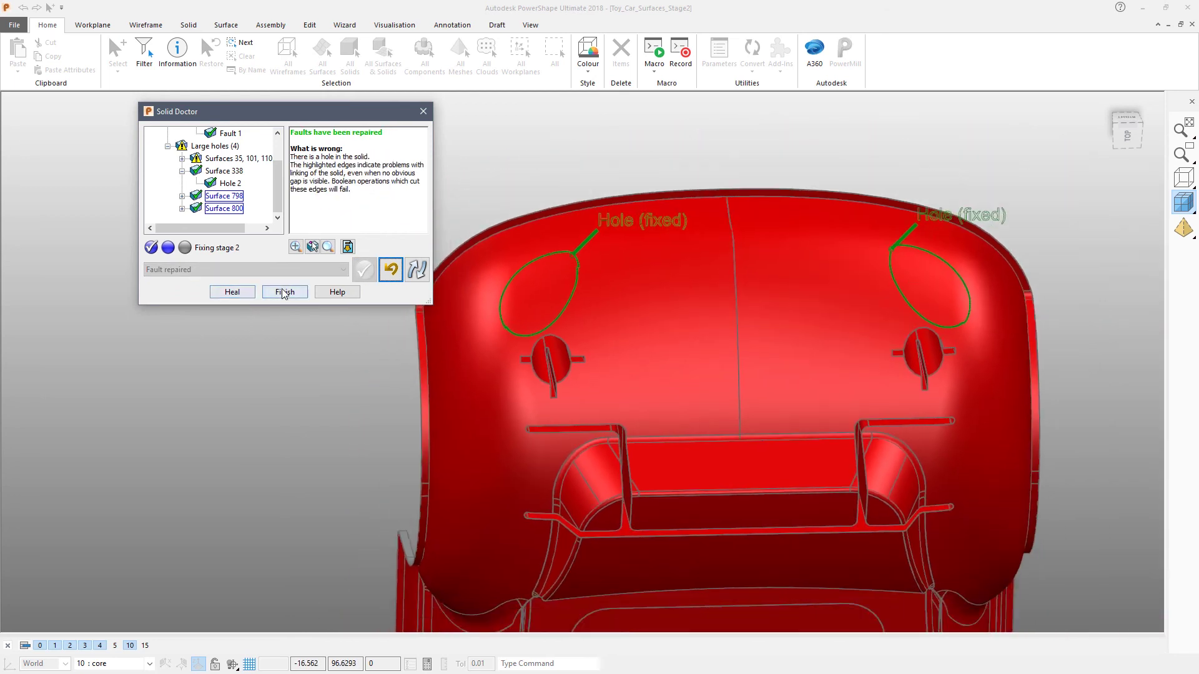
left_click(282, 292)
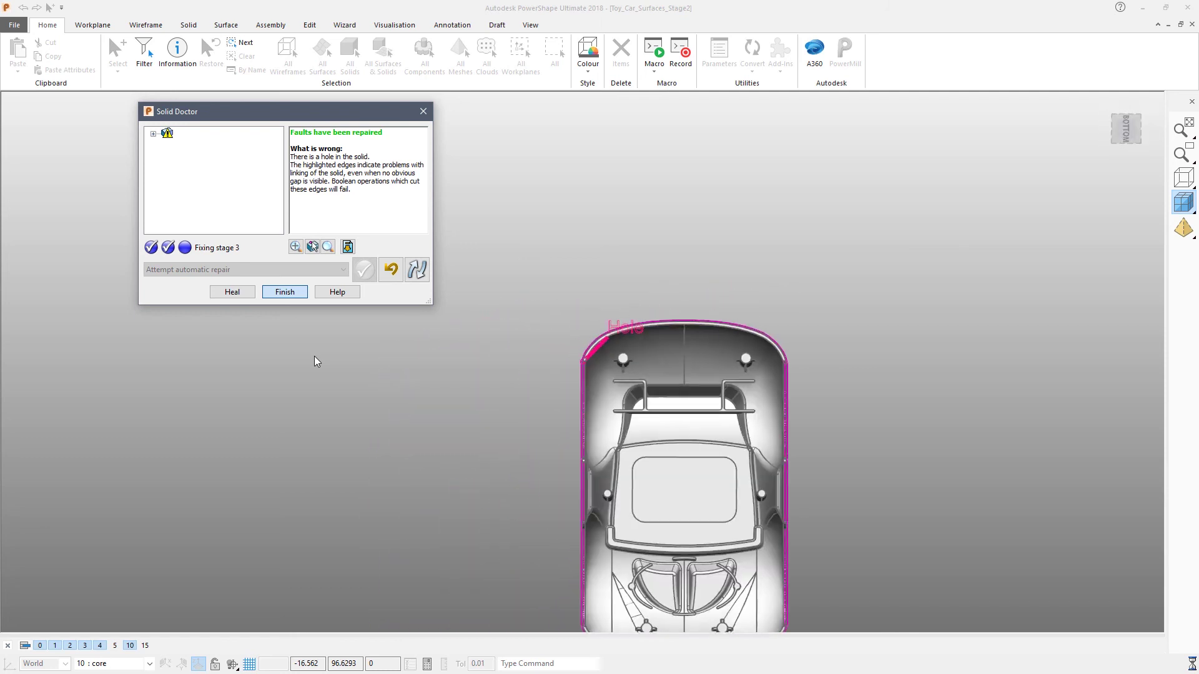
left_click(323, 191)
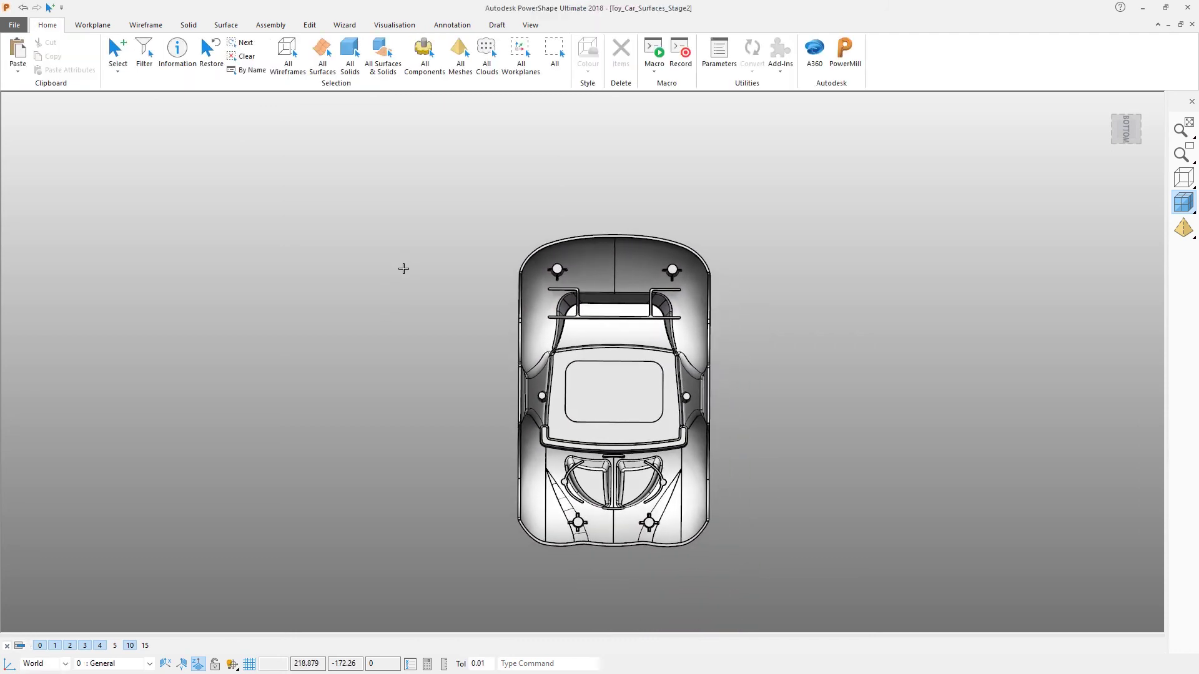
Step: Unblank the hidden geometry and sew the split surface around the car body onto the core solid
key("ctrl+l")
left_click(345, 187)
left_click(439, 220)
middle_click_drag(657, 319, 596, 252)
left_click(550, 281)
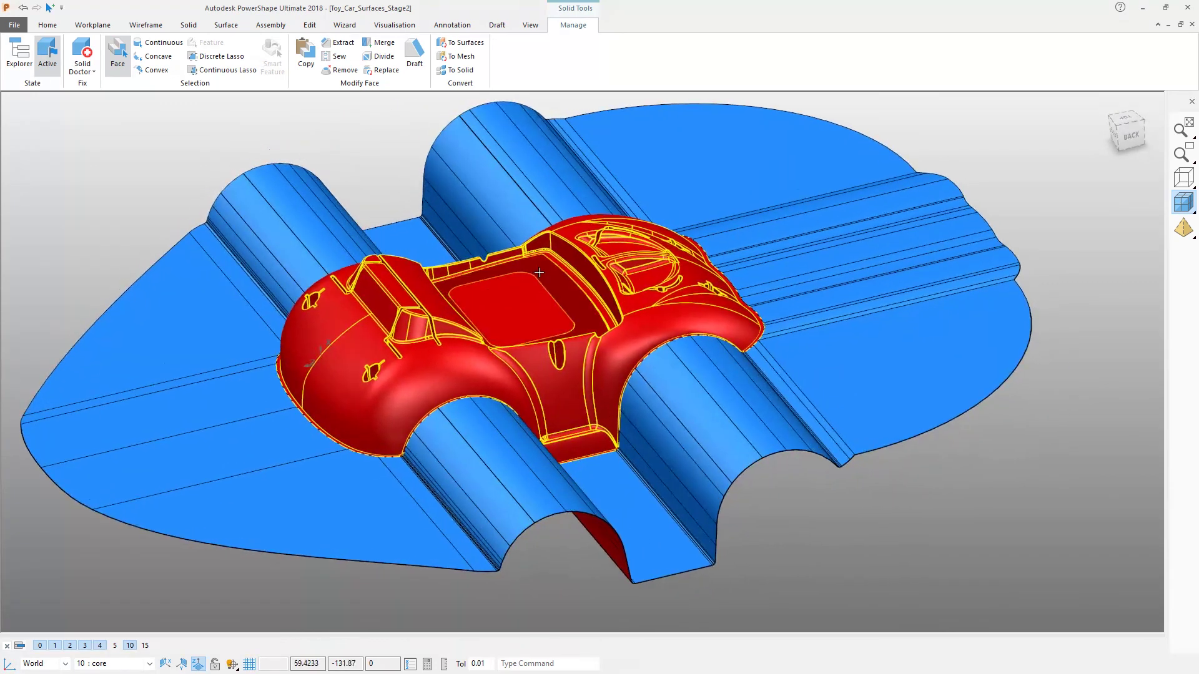
left_click(331, 57)
left_click(525, 153)
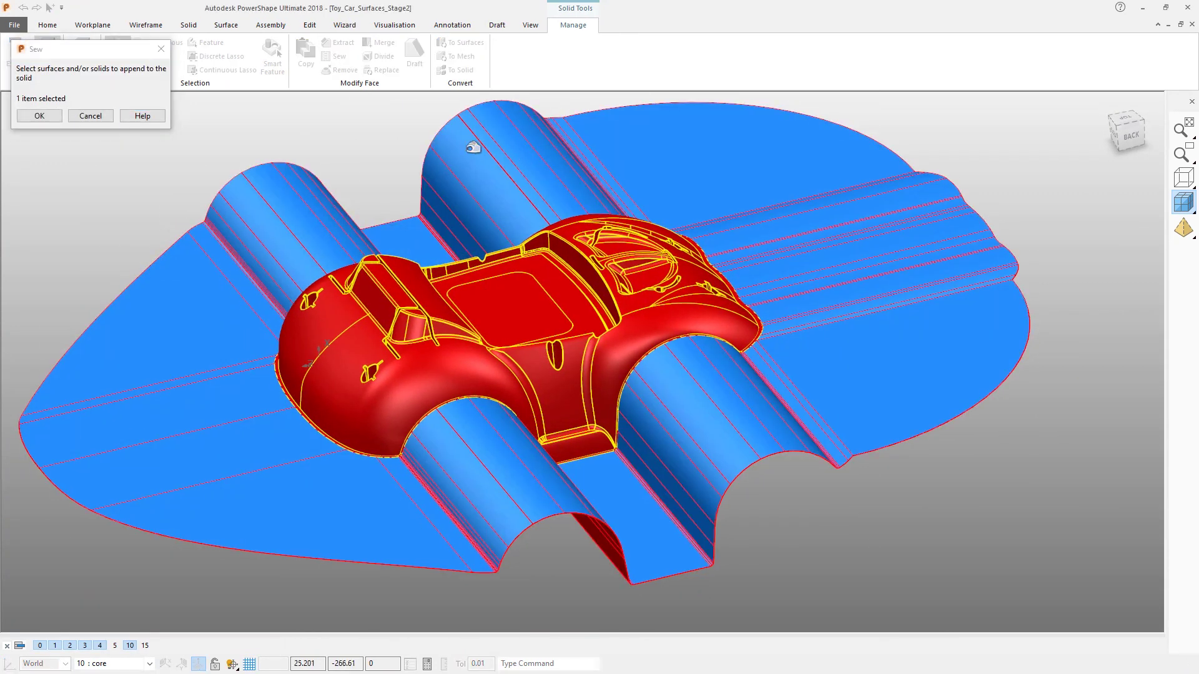
key("Return")
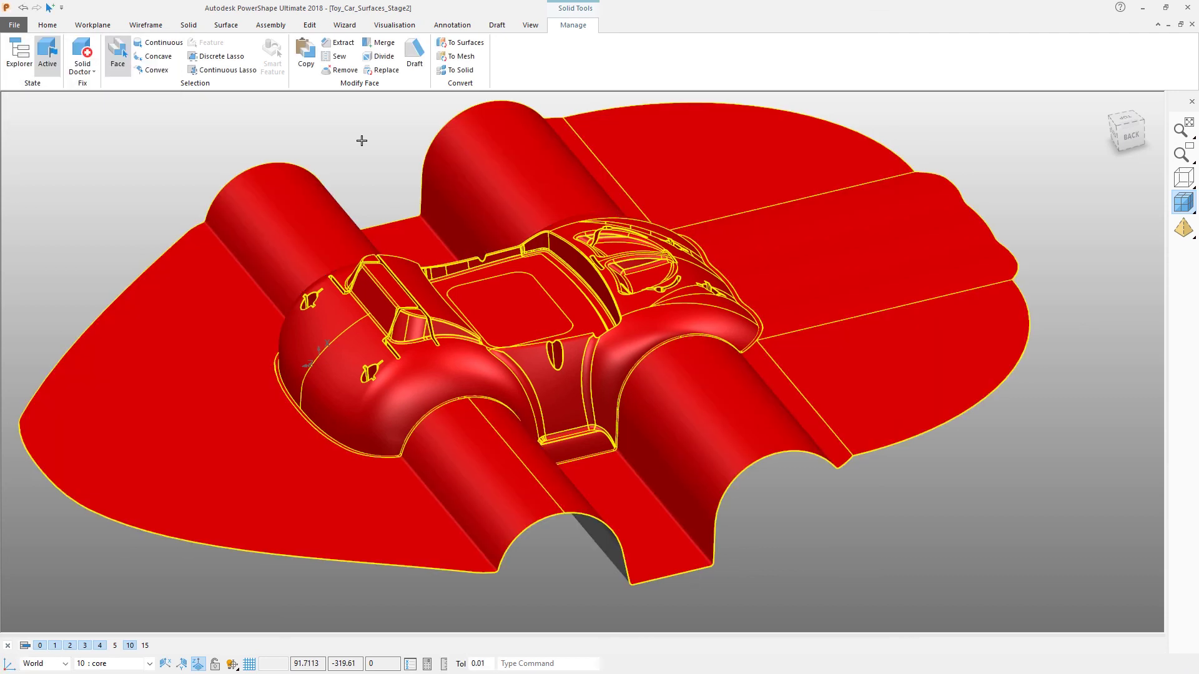
Step: Reverse the orientation of the sewn core solid
left_click(361, 140)
middle_click_drag(361, 141, 369, 187)
middle_click_drag(527, 230, 518, 154)
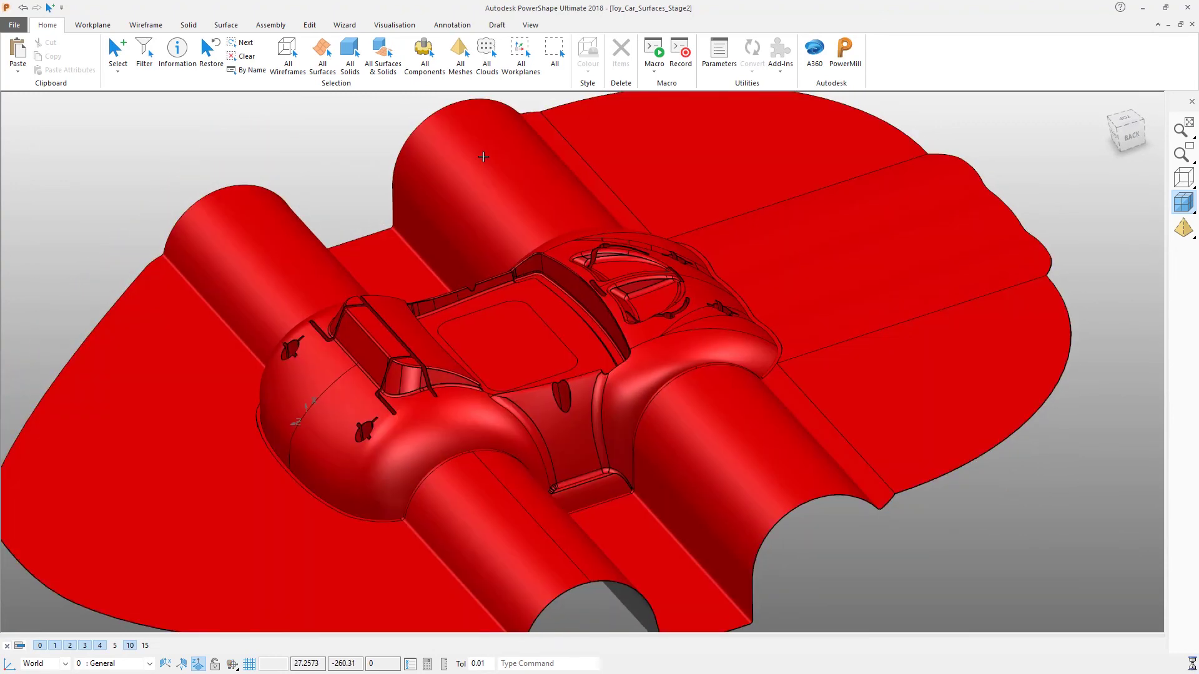
left_click(484, 157)
right_click(483, 156)
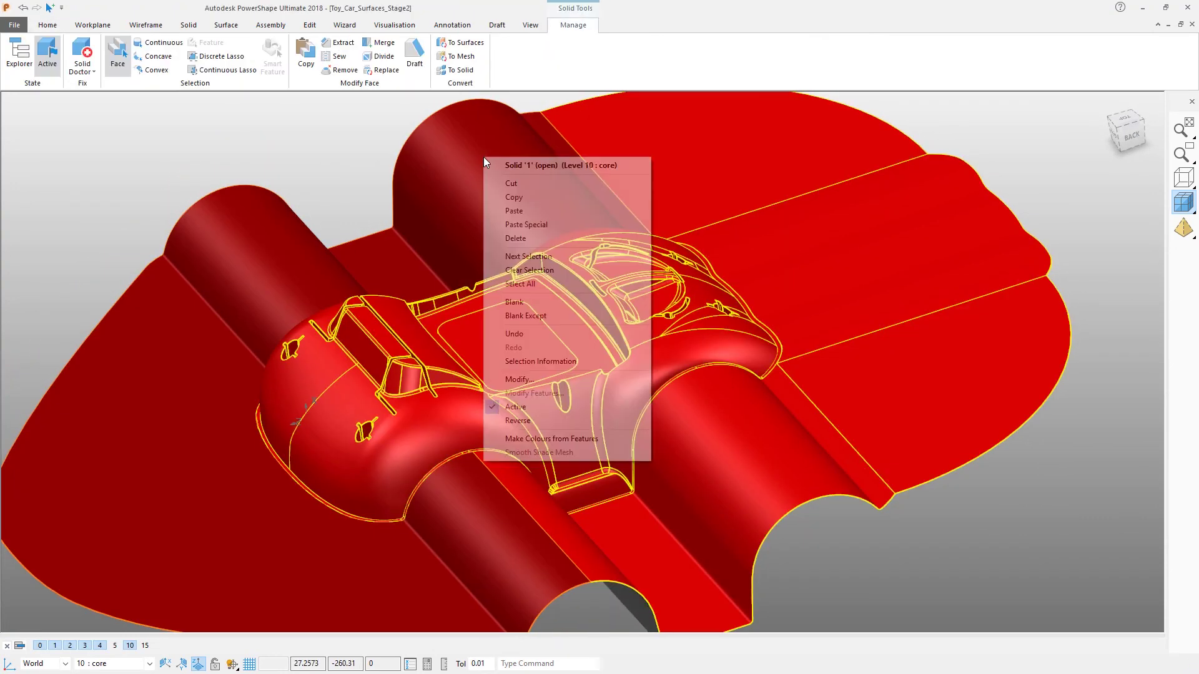
left_click(527, 422)
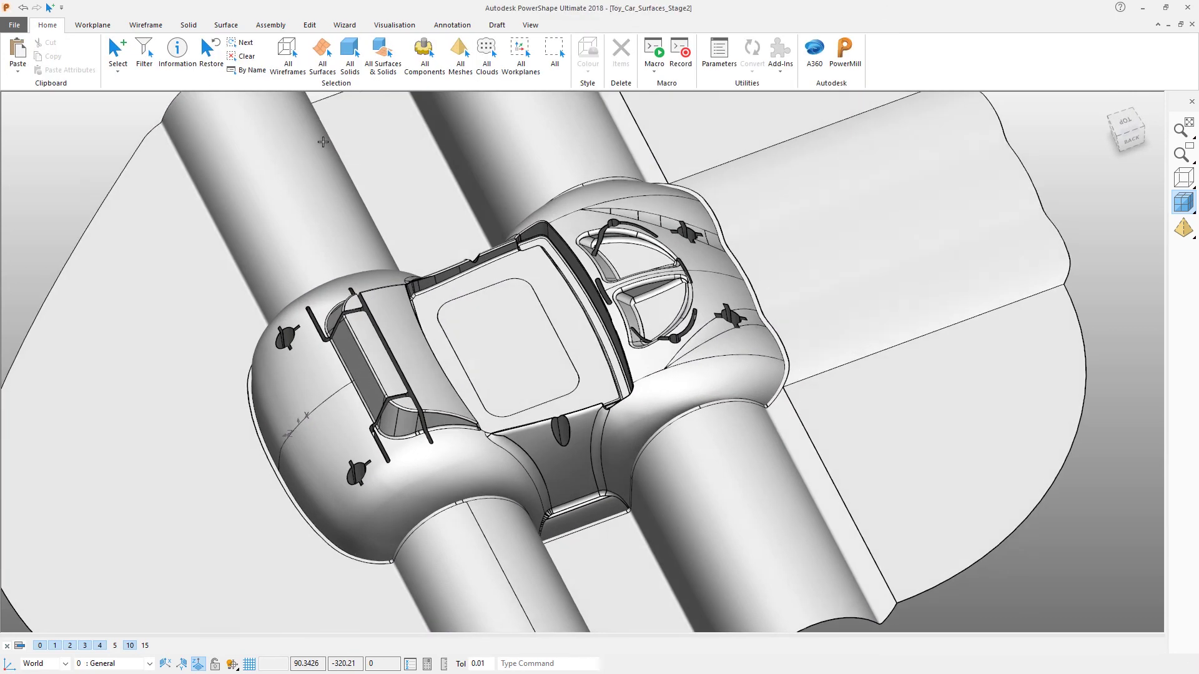
Step: Inspect the reversed core solid and switch off the display of level 10
middle_click_drag(323, 141, 332, 415)
scroll(324, 142, "down", 3)
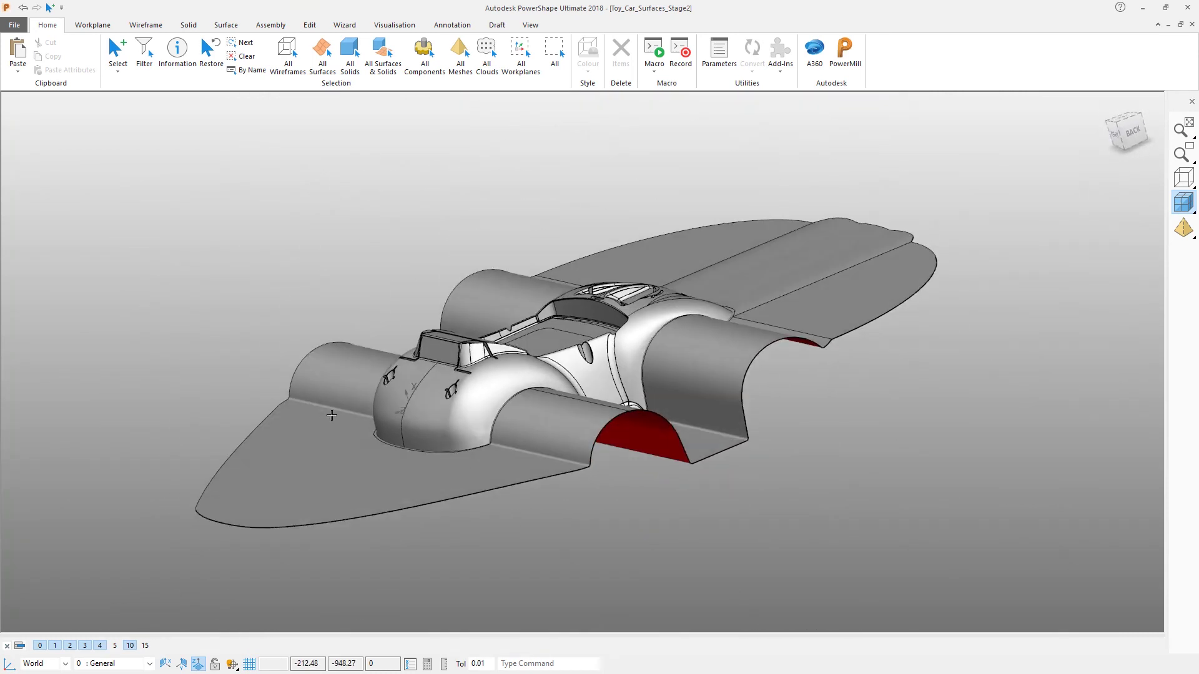
left_click(131, 646)
left_click(131, 646)
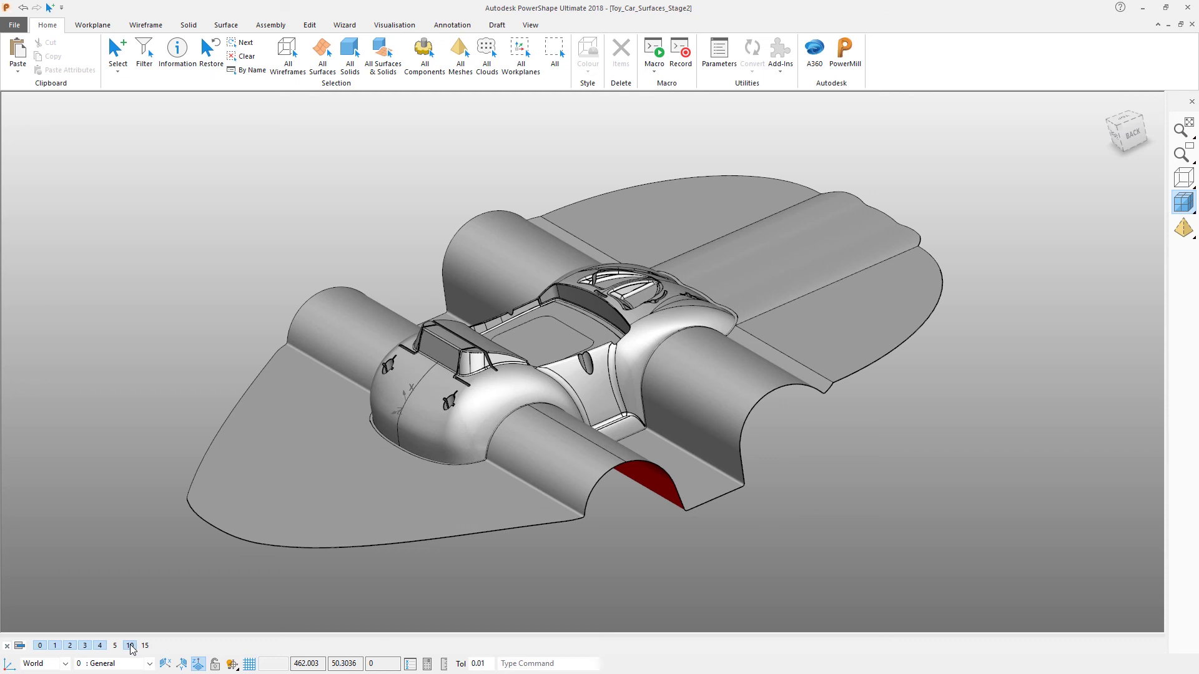
left_click(130, 646)
middle_click_drag(251, 271, 274, 253)
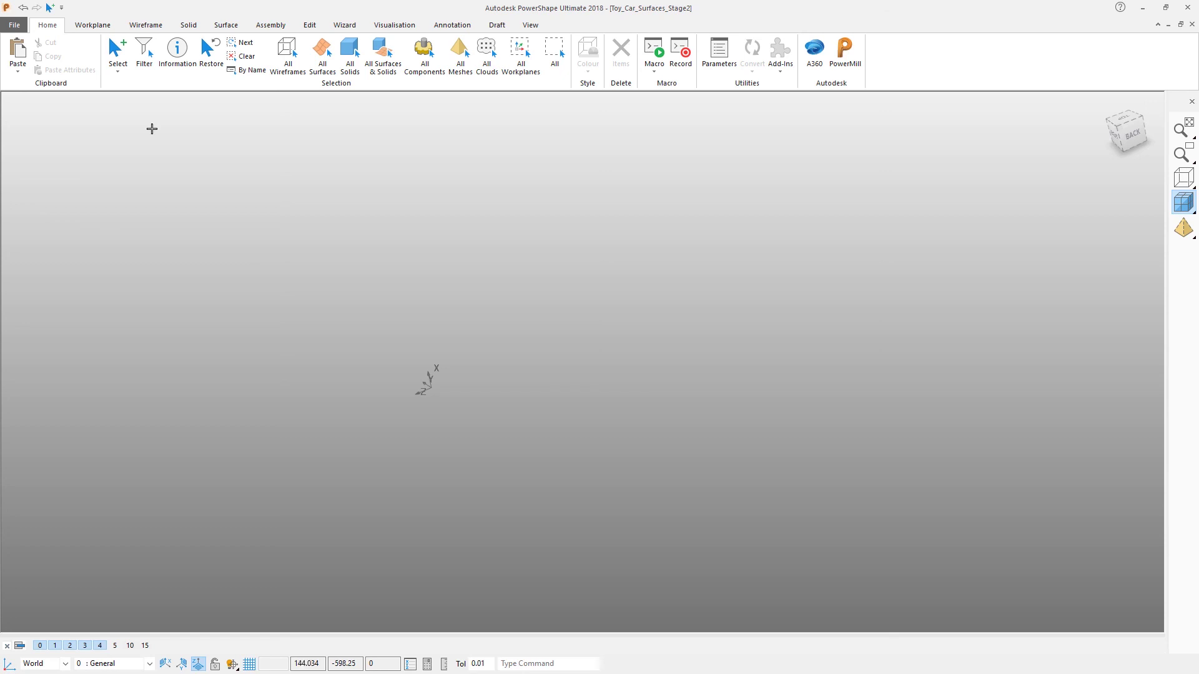
Step: Save the model under the new name Toy_Car_Surfaces_Stage3
left_click(14, 25)
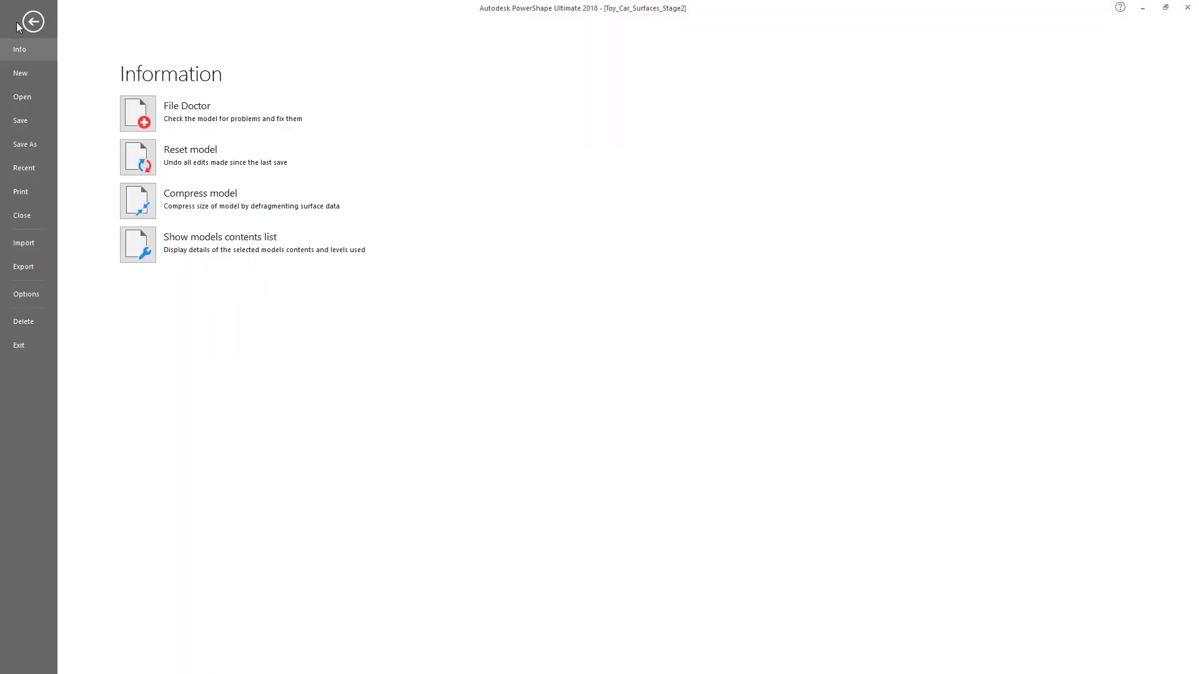
left_click(29, 143)
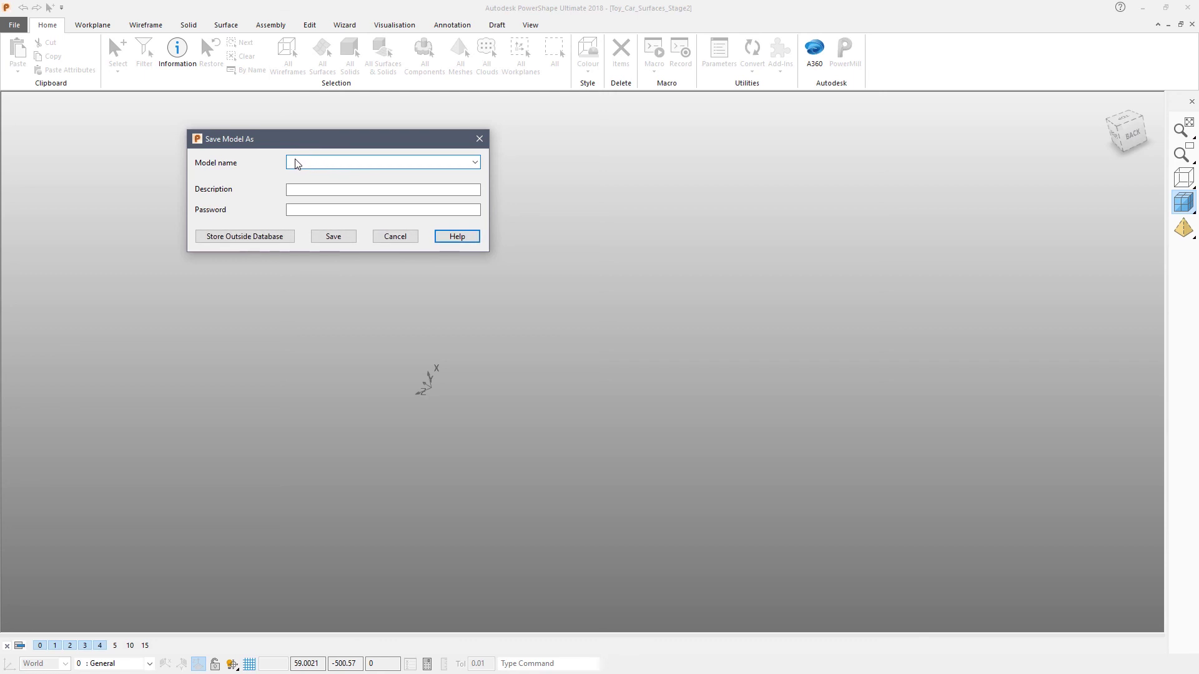
type("Toy_Car_Surfaces_Stage3")
left_click(335, 239)
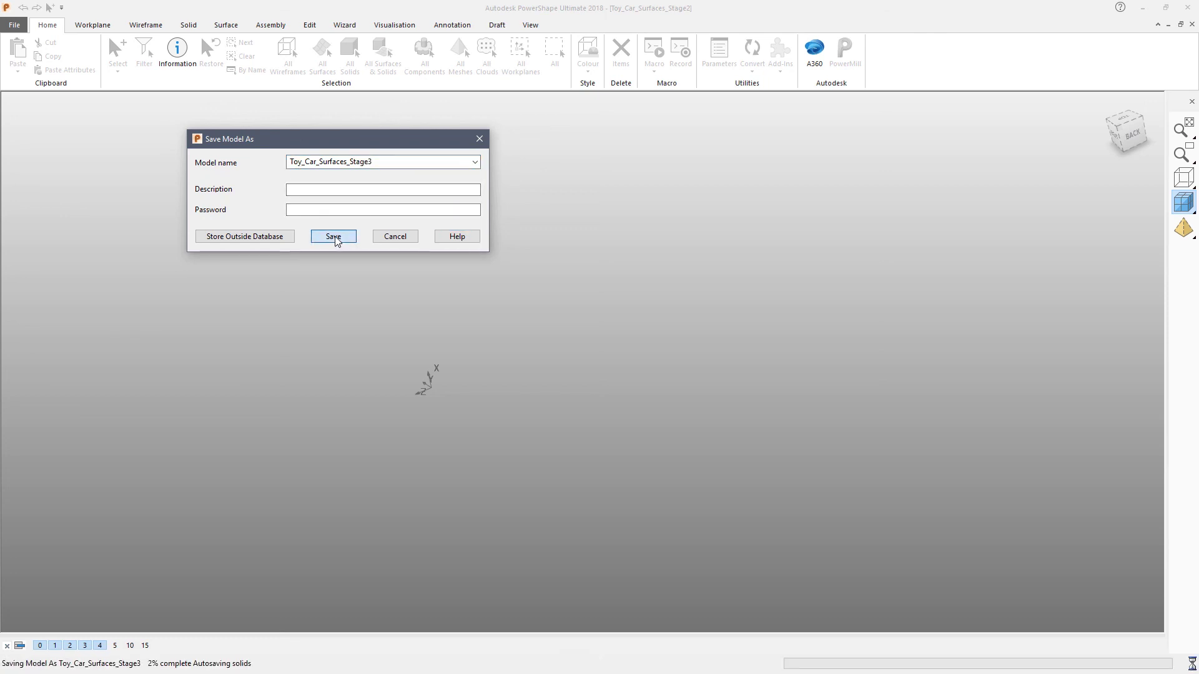